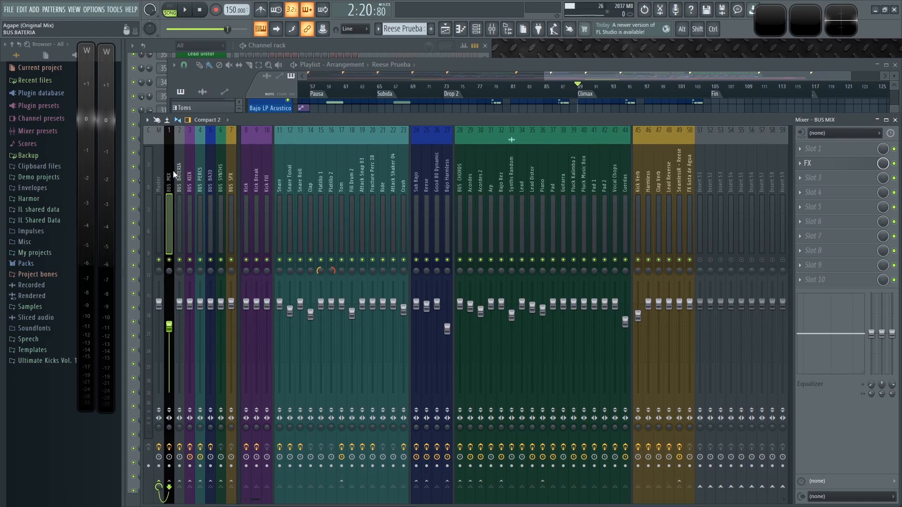
# Select the Master track and play a short passage of the Climax section to hear the mix.
pyautogui.click(157, 175)
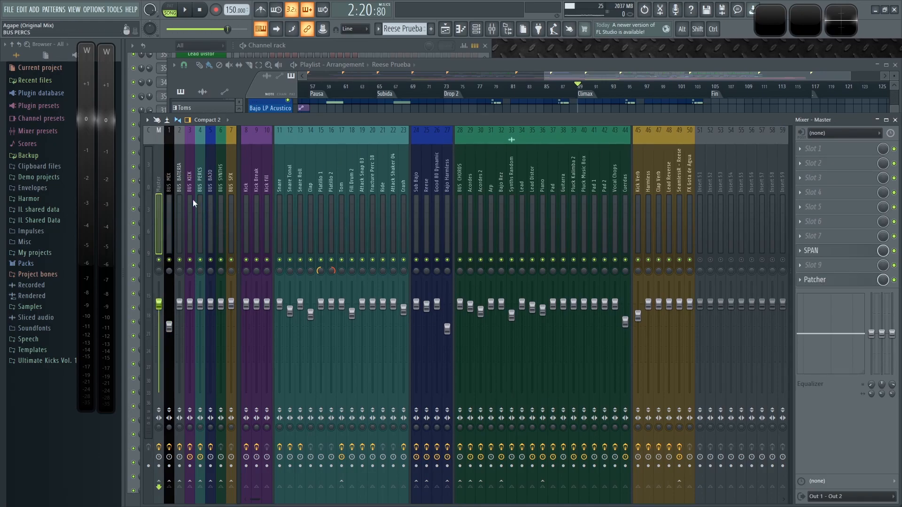
pyautogui.press('space')
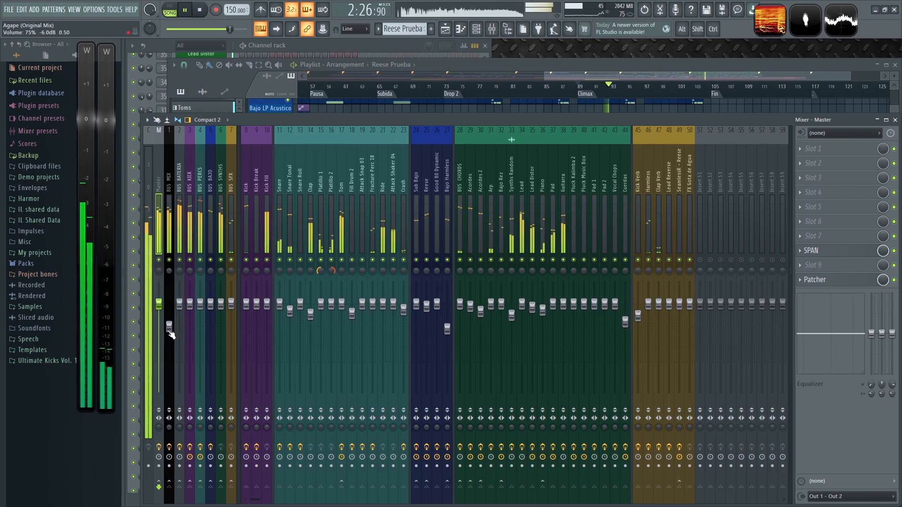
pyautogui.press('space')
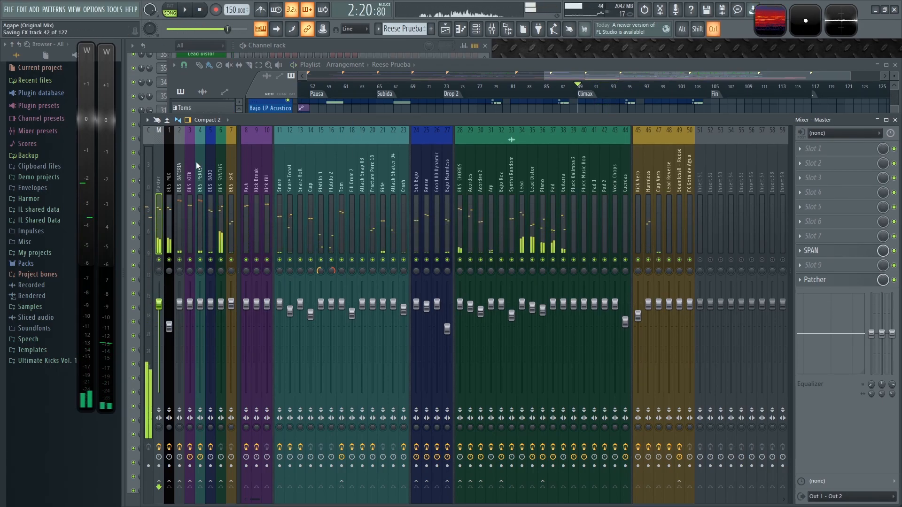
# Open SPAN on the Master track and load Youlean Loudness Meter 2 into effect slot 9.
pyautogui.click(836, 251)
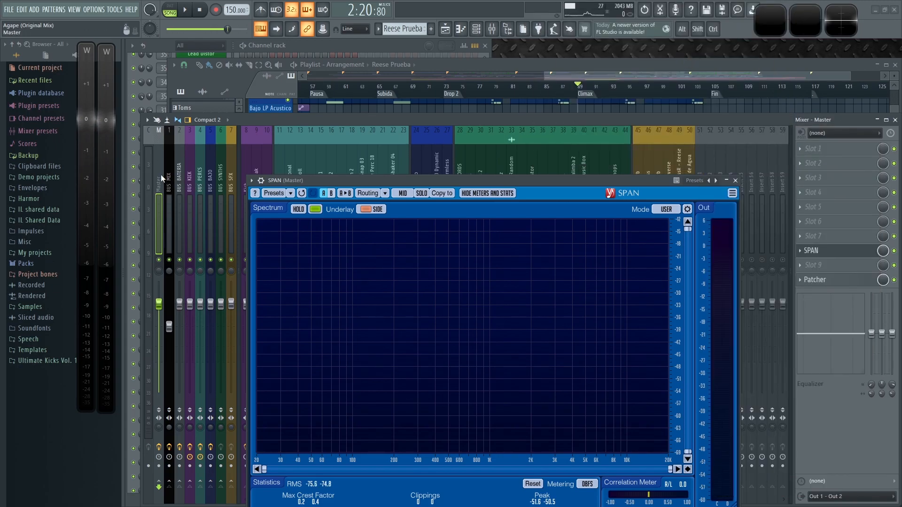
pyautogui.click(808, 266)
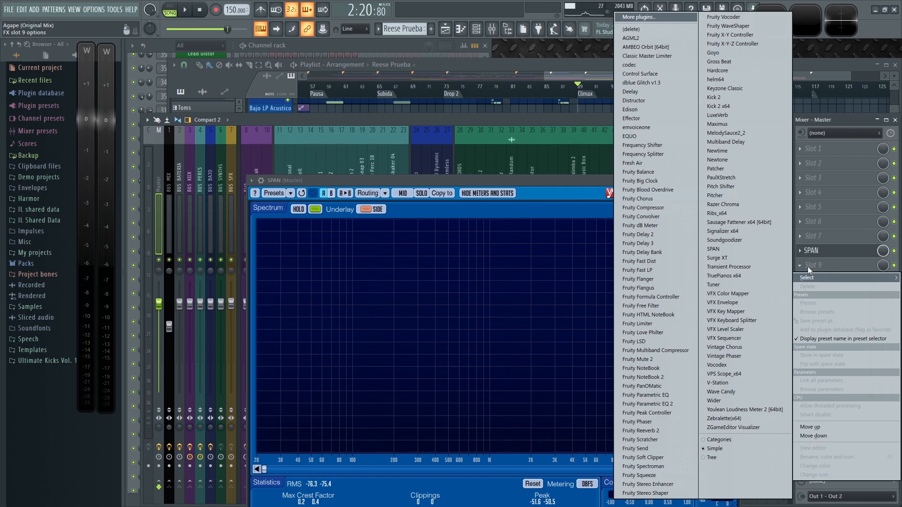
pyautogui.click(768, 409)
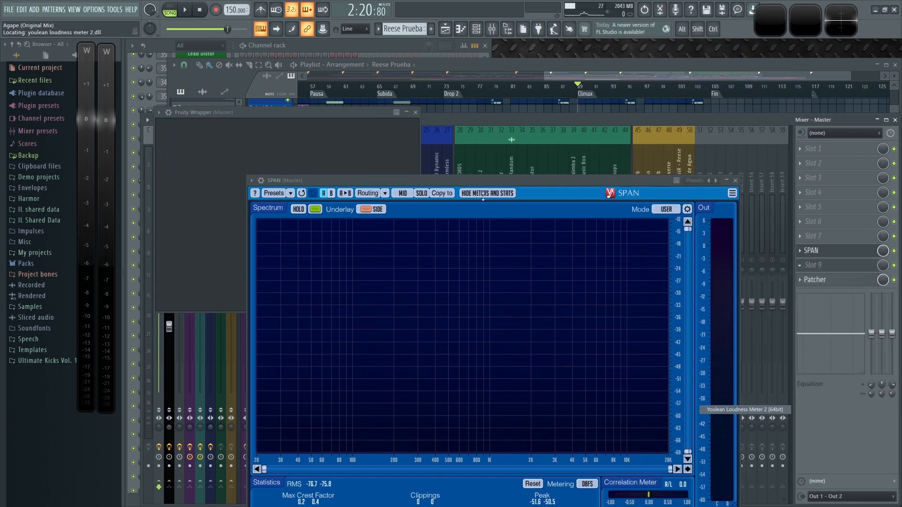
# Detach the Youlean Loudness Meter 2 window and arrange it together with SPAN so both meters can be read.
pyautogui.click(159, 113)
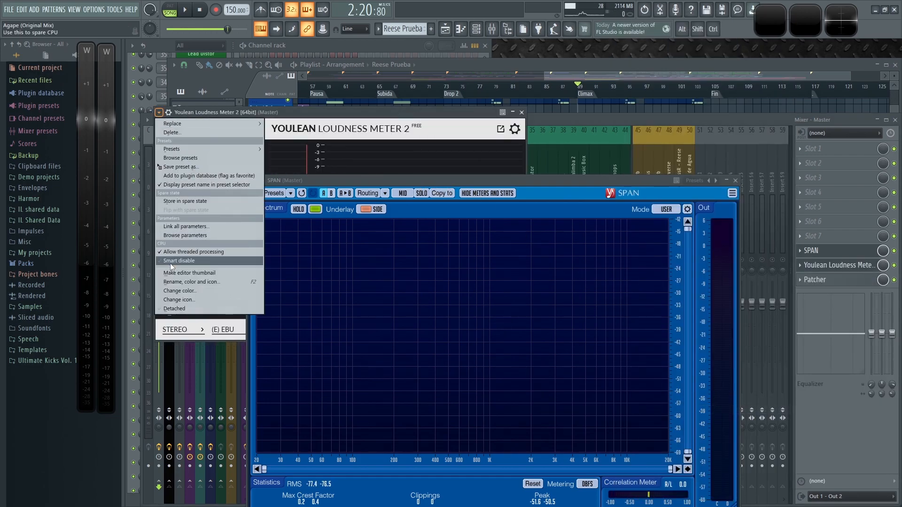
pyautogui.click(185, 307)
pyautogui.moveTo(293, 115); pyautogui.dragTo(145, 67)
pyautogui.moveTo(412, 179); pyautogui.dragTo(450, 165)
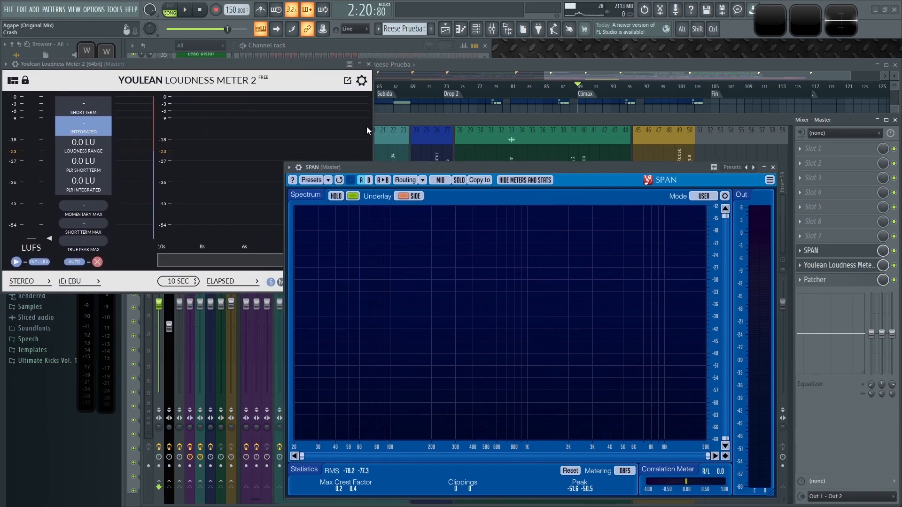
pyautogui.moveTo(183, 61); pyautogui.dragTo(177, 73)
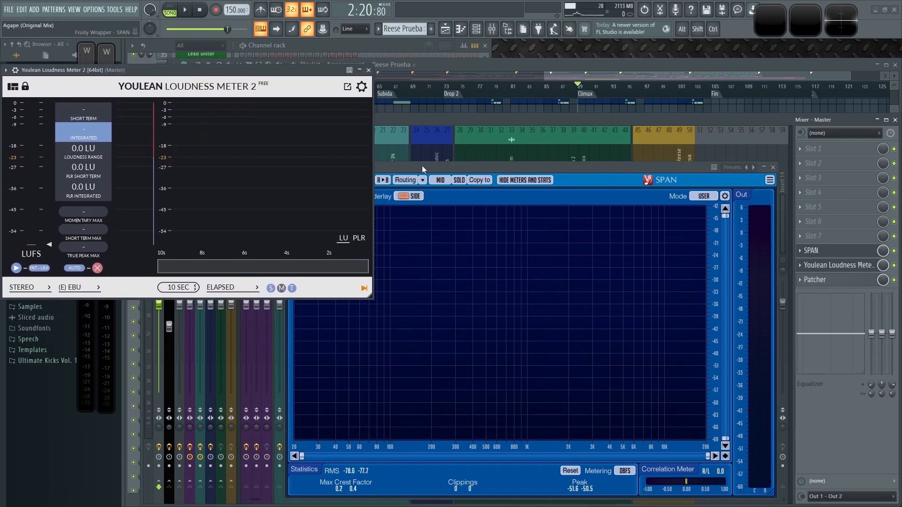
pyautogui.moveTo(422, 167); pyautogui.dragTo(431, 164)
pyautogui.click(279, 75)
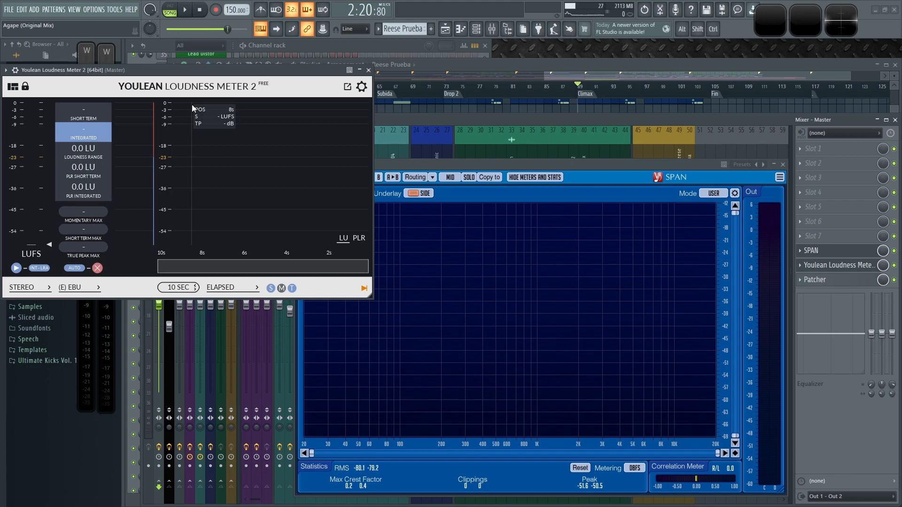
pyautogui.click(450, 163)
pyautogui.moveTo(474, 163); pyautogui.dragTo(372, 168)
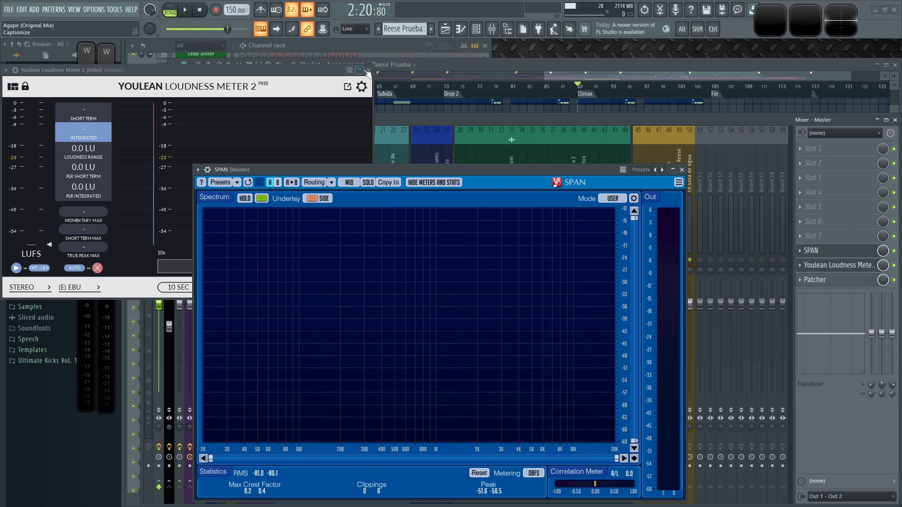
pyautogui.click(6, 70)
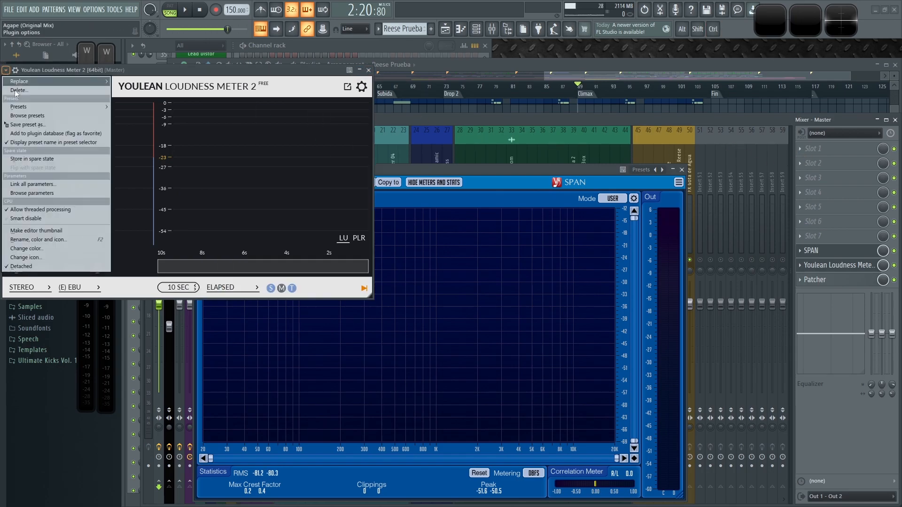
pyautogui.click(109, 267)
pyautogui.moveTo(306, 70); pyautogui.dragTo(291, 267)
# Move the FX effect on the BUS MIX track up to slot 1, then return to the Master track.
pyautogui.click(168, 159)
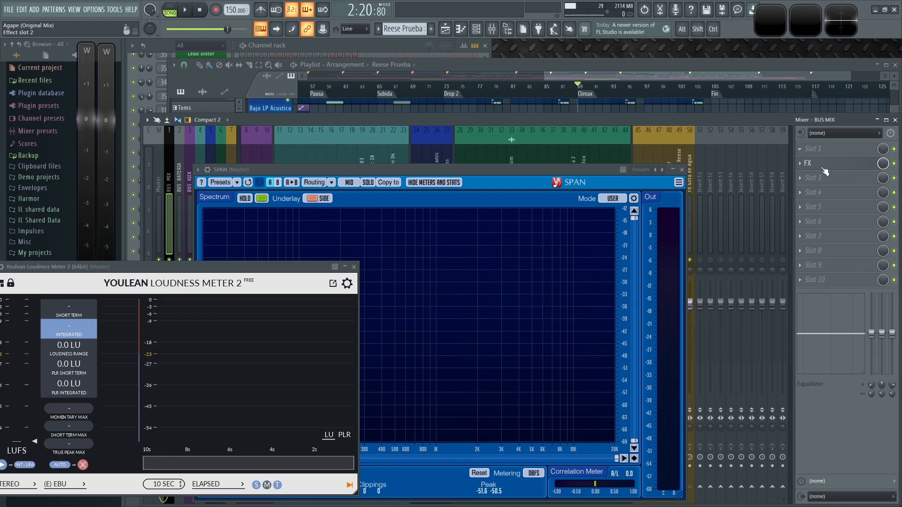
pyautogui.scroll(1, 822, 169)
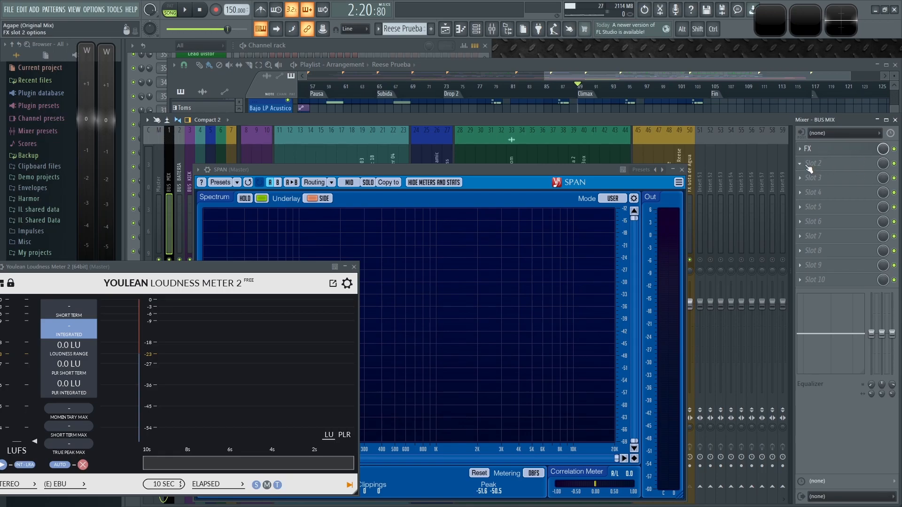
pyautogui.click(809, 168)
pyautogui.click(825, 153)
pyautogui.click(158, 170)
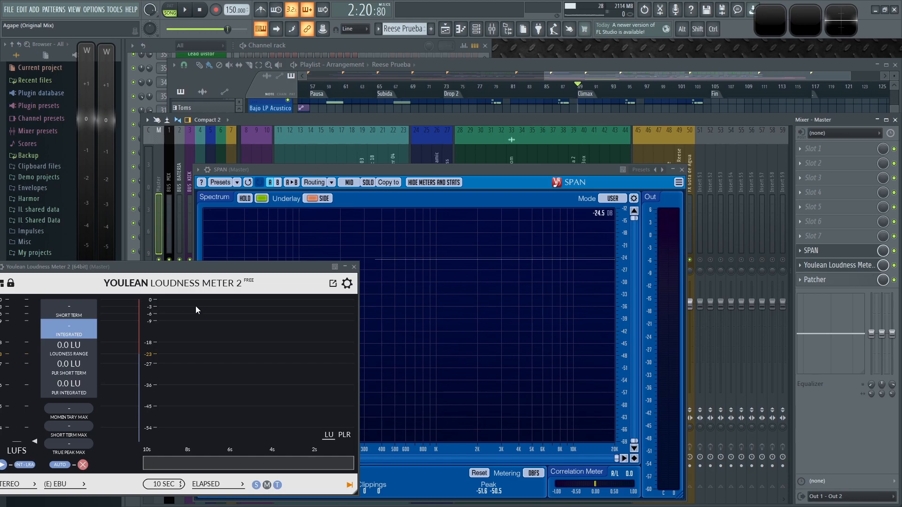
# Load Fruity Parametric EQ 2 into slot 3 of the BUS MIX track and detach its window.
pyautogui.click(171, 173)
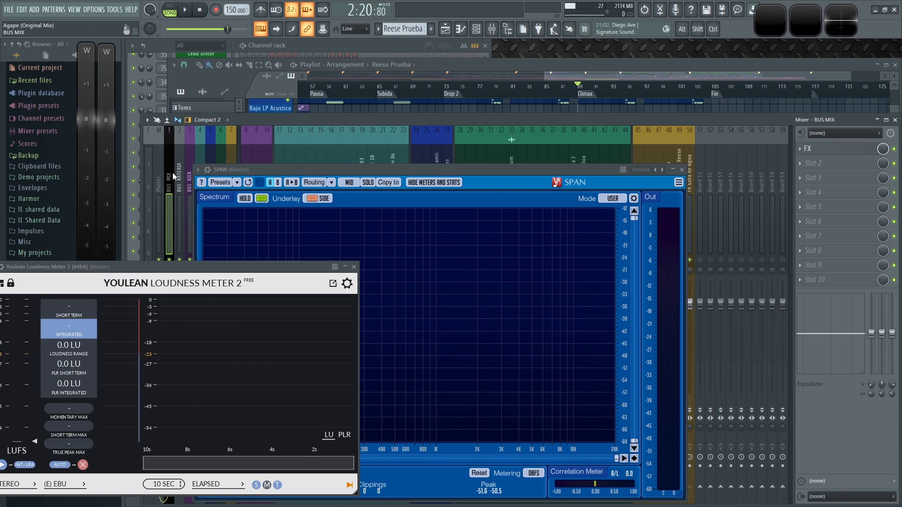
pyautogui.click(811, 183)
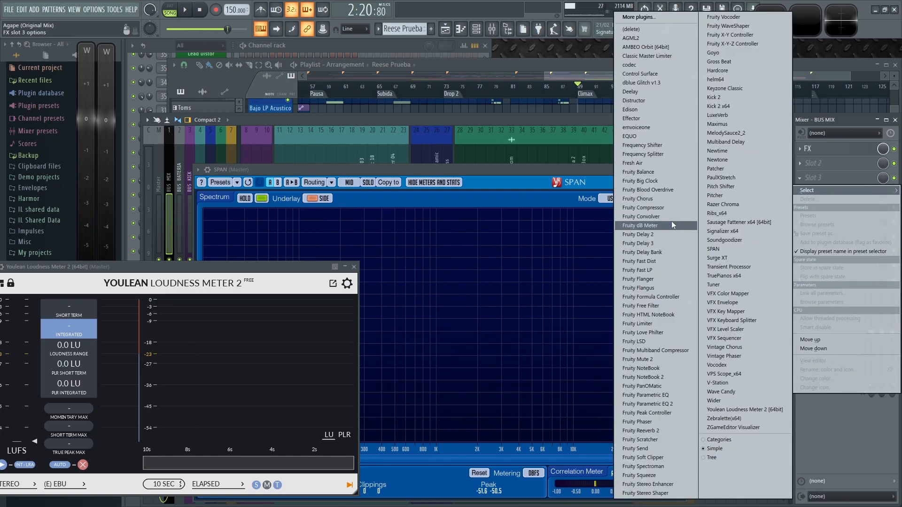
pyautogui.click(670, 405)
pyautogui.moveTo(411, 104); pyautogui.dragTo(374, 104)
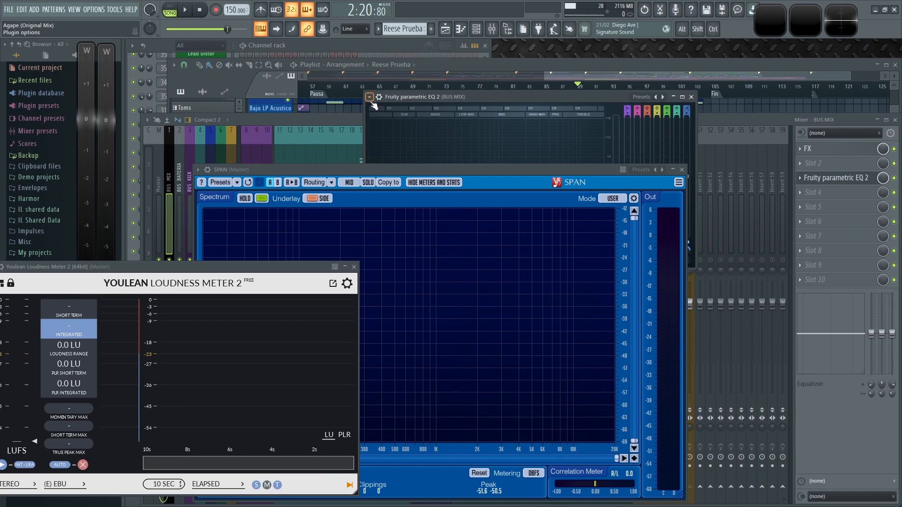
pyautogui.click(370, 97)
pyautogui.click(385, 294)
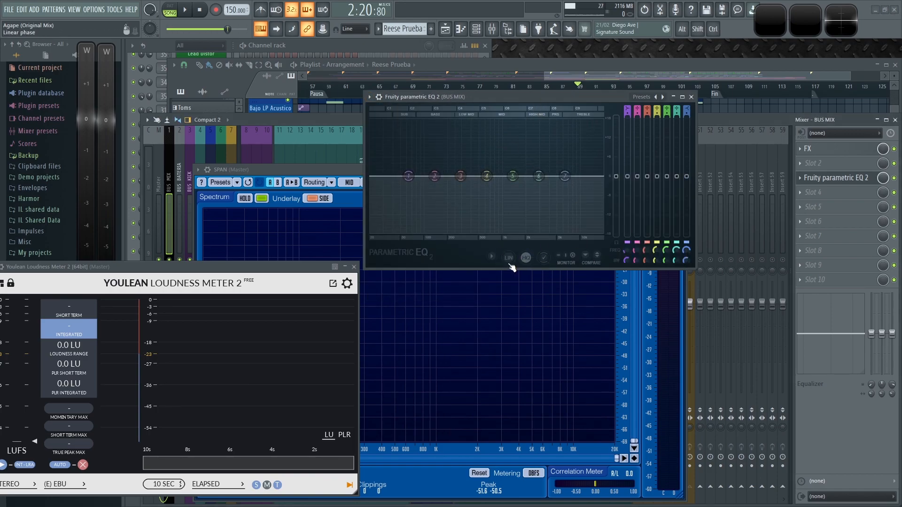
# Enlarge the Fruity Parametric EQ 2 window and reposition it above the other plugin windows.
pyautogui.moveTo(695, 269); pyautogui.dragTo(839, 376)
pyautogui.moveTo(576, 100); pyautogui.dragTo(518, 69)
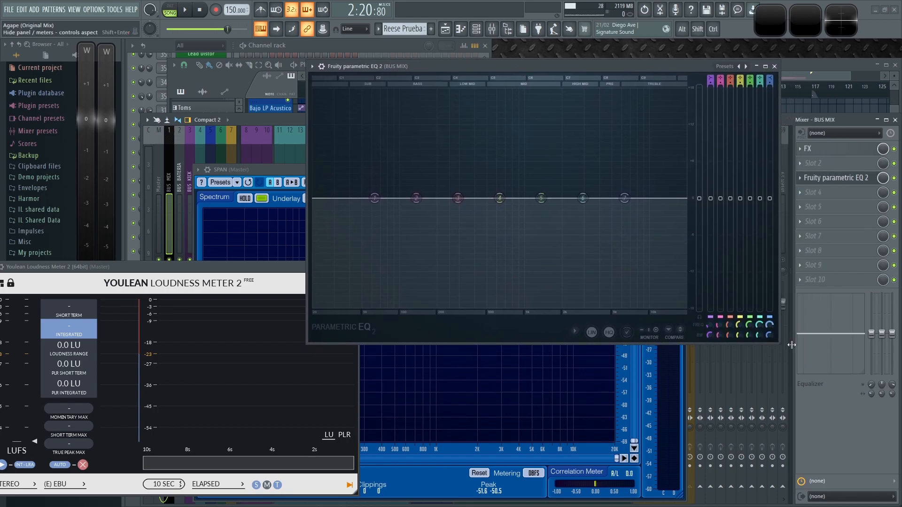
pyautogui.moveTo(778, 343); pyautogui.dragTo(818, 387)
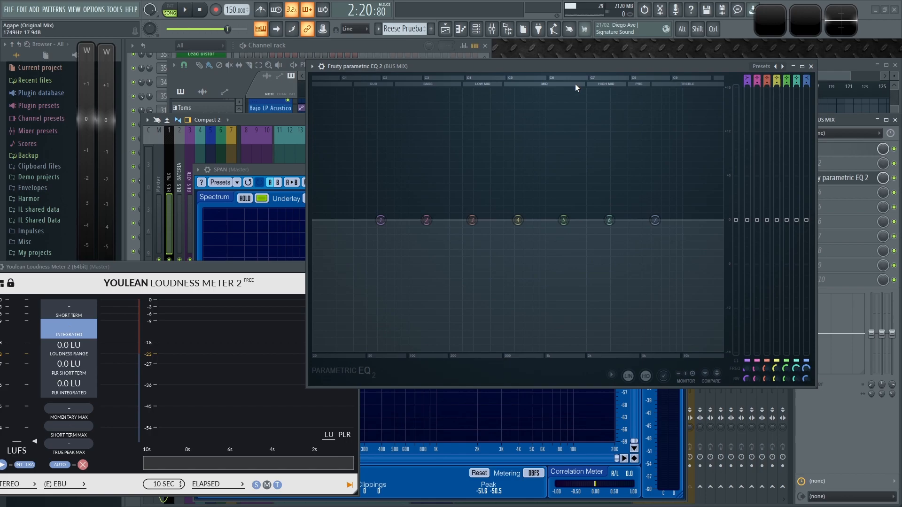
pyautogui.moveTo(557, 69); pyautogui.dragTo(527, 61)
# Play the Climax section and examine the BUS MIX spectrum in the EQ alongside the loudness meter.
pyautogui.press('space')
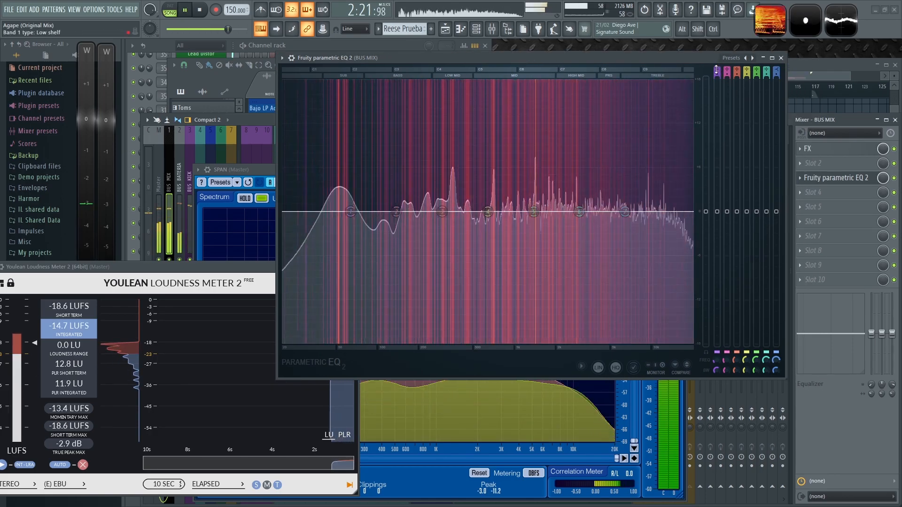
pyautogui.press('space')
pyautogui.press('space')
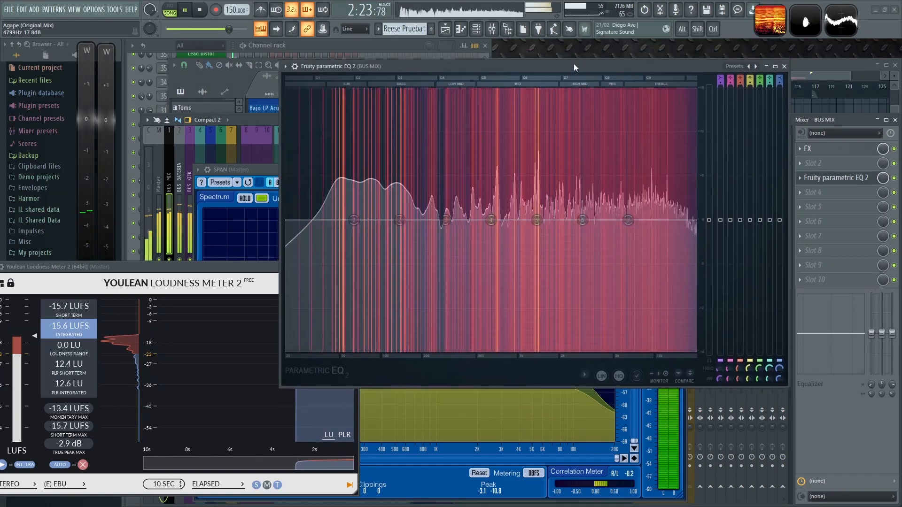
pyautogui.moveTo(572, 59); pyautogui.dragTo(720, 40)
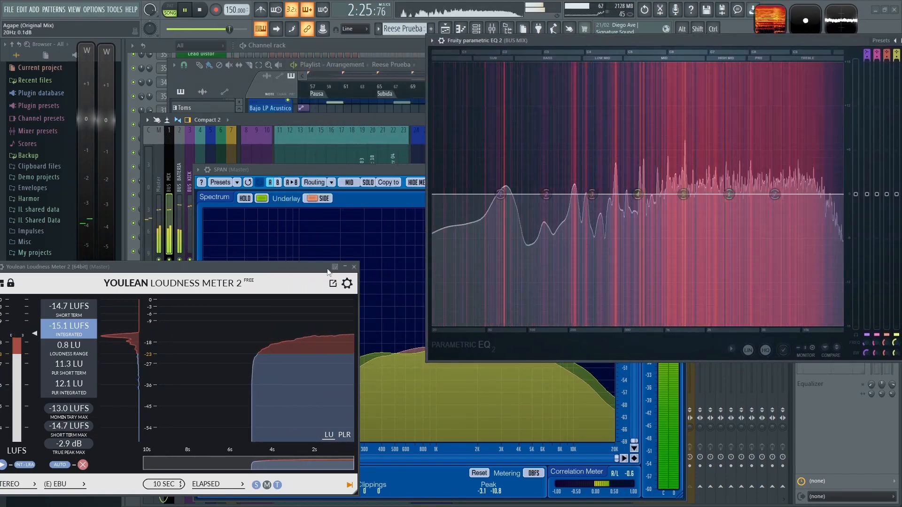
pyautogui.press('space')
# Close the Youlean Loudness Meter 2 window and place the SPAN and EQ windows side by side.
pyautogui.click(355, 267)
pyautogui.moveTo(368, 169); pyautogui.dragTo(170, 168)
pyautogui.moveTo(599, 42); pyautogui.dragTo(549, 65)
# Play the Climax section again to compare the EQ and SPAN spectra, and put the EQ window away.
pyautogui.press('space')
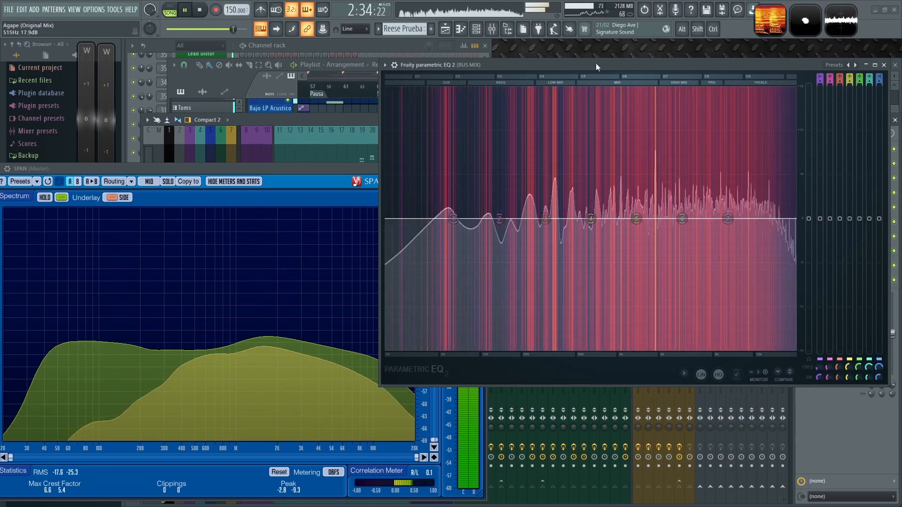
pyautogui.moveTo(595, 63); pyautogui.dragTo(480, 80)
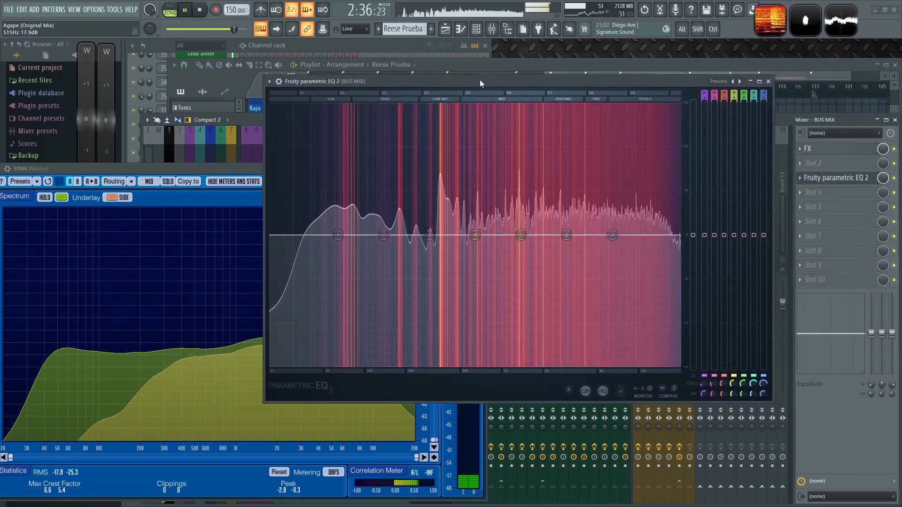
pyautogui.press('space')
pyautogui.click(750, 81)
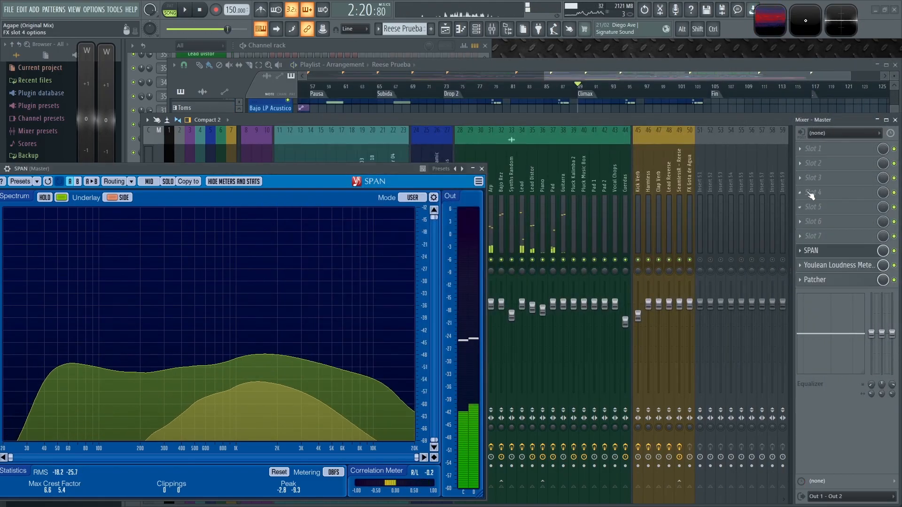
# Remove Fruity Parametric EQ 2 from slot 3 of the BUS MIX track.
pyautogui.click(168, 148)
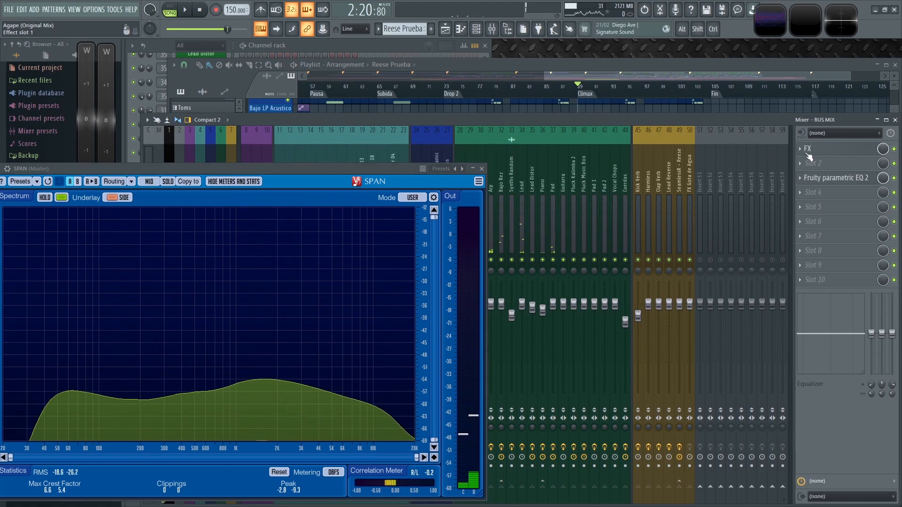
pyautogui.click(799, 179)
pyautogui.click(813, 201)
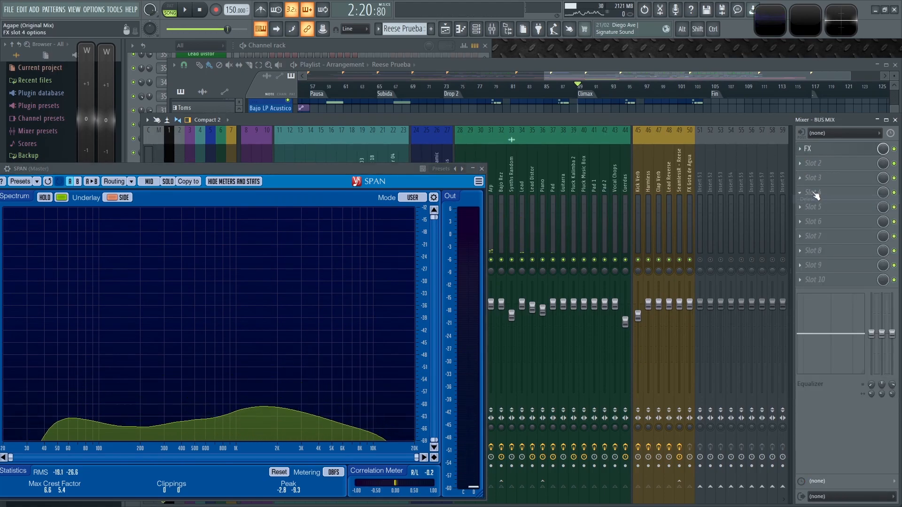
# Load Patcher into slot 3 of the BUS MIX track and move its window clear of SPAN.
pyautogui.click(802, 176)
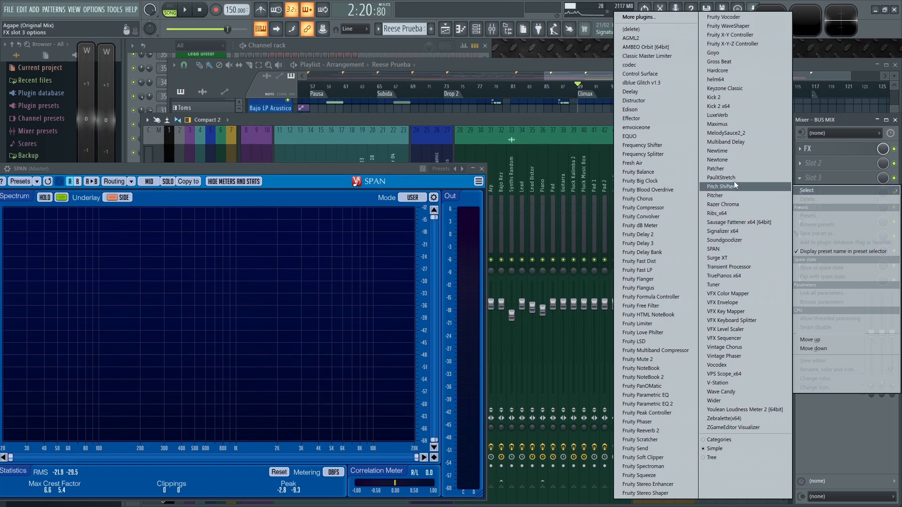
pyautogui.click(732, 169)
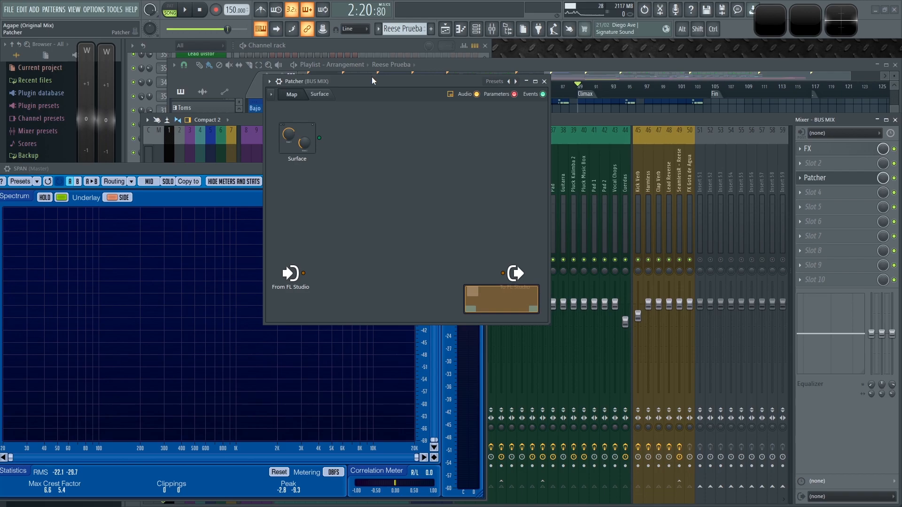
pyautogui.moveTo(372, 77); pyautogui.dragTo(541, 98)
# Apply the MID SIDE EQ preset to Patcher and reposition its window beside SPAN.
pyautogui.rightClick(684, 103)
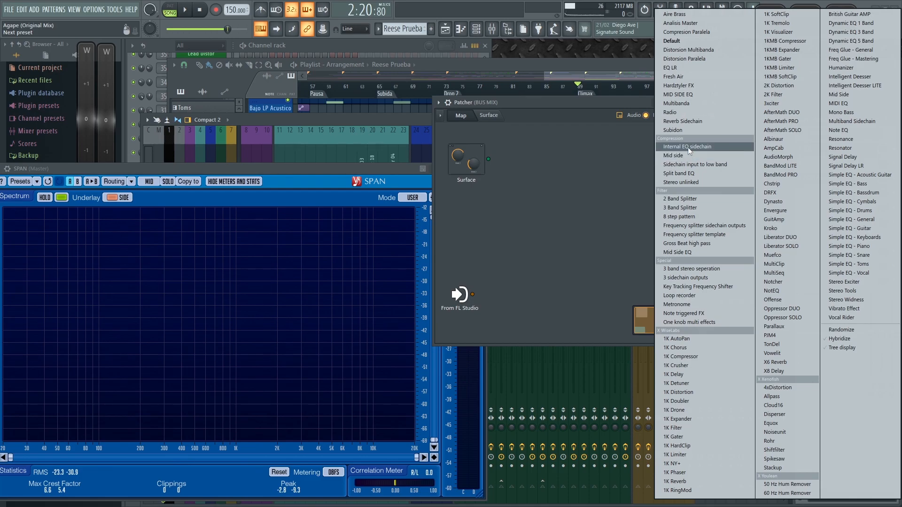
pyautogui.click(694, 95)
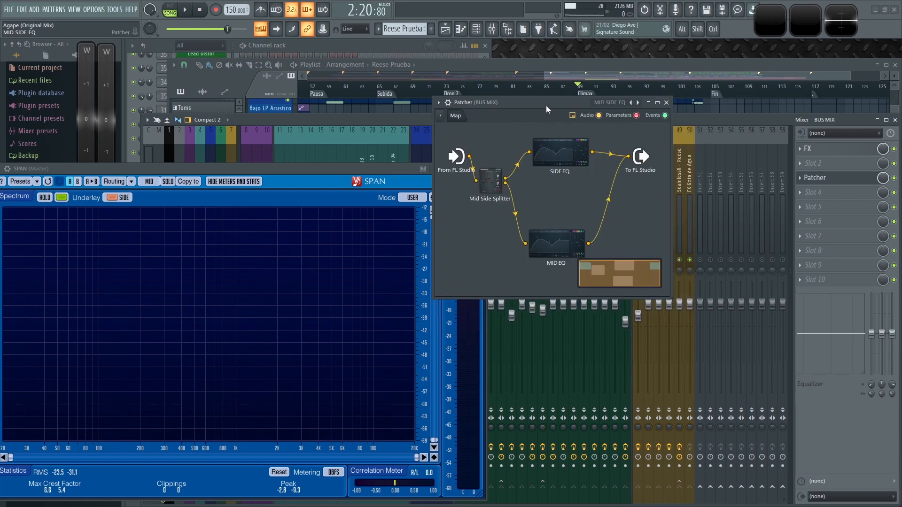
pyautogui.moveTo(542, 102); pyautogui.dragTo(598, 134)
pyautogui.click(494, 138)
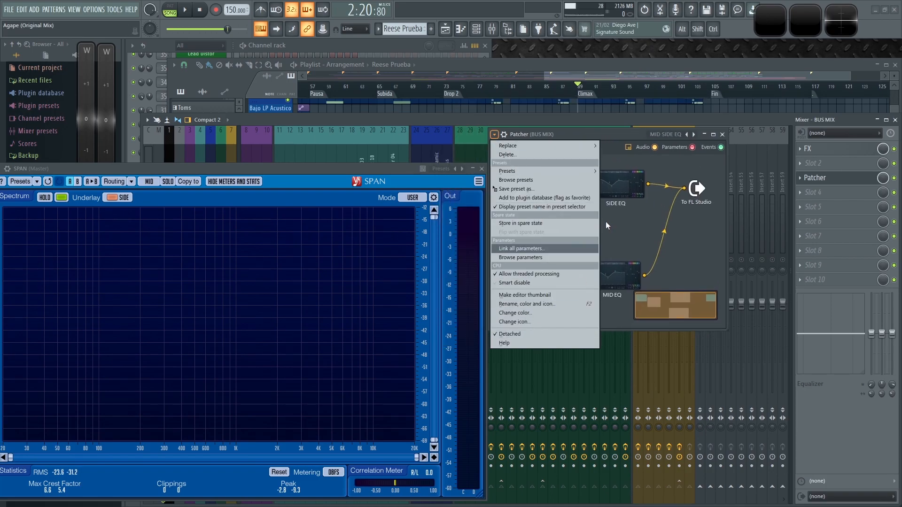
pyautogui.click(605, 136)
pyautogui.moveTo(605, 135); pyautogui.dragTo(630, 135)
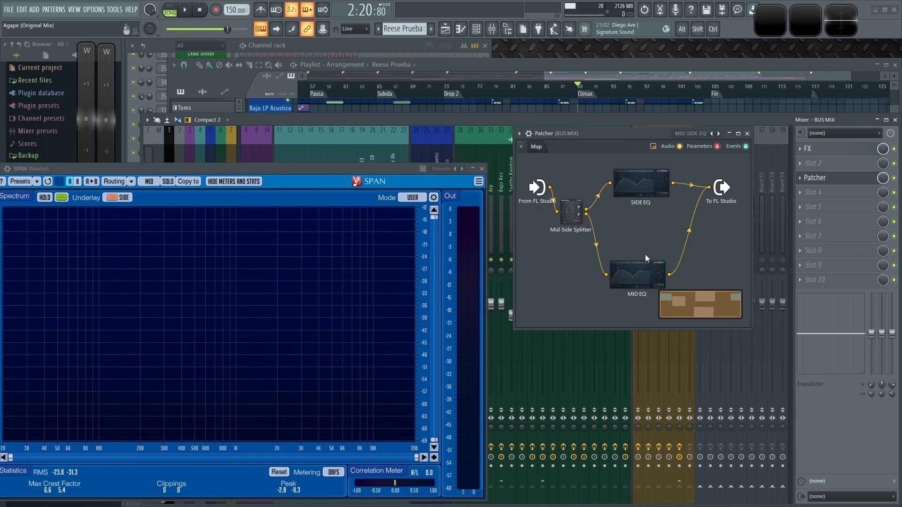
# Mute the SIDE EQ connection to the output in Patcher and play the Climax section, moving SPAN to the upper workspace.
pyautogui.moveTo(314, 168); pyautogui.dragTo(320, 131)
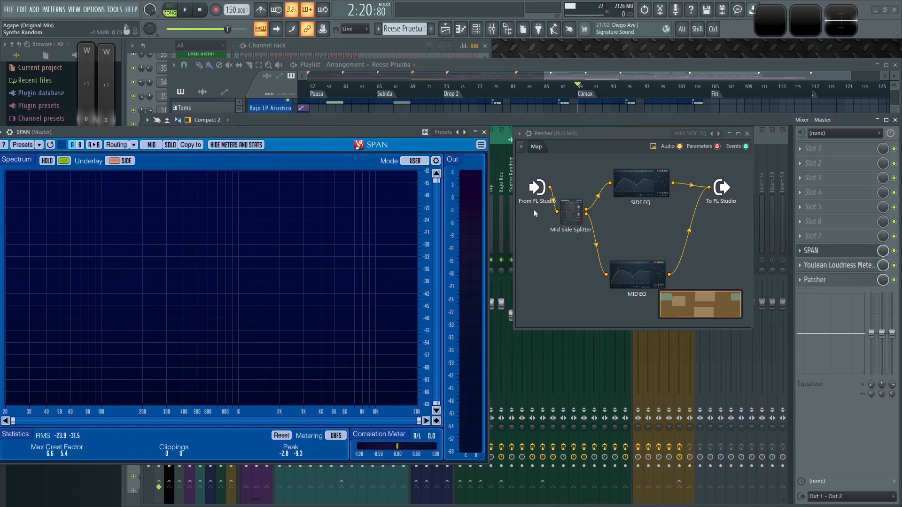
pyautogui.press('space')
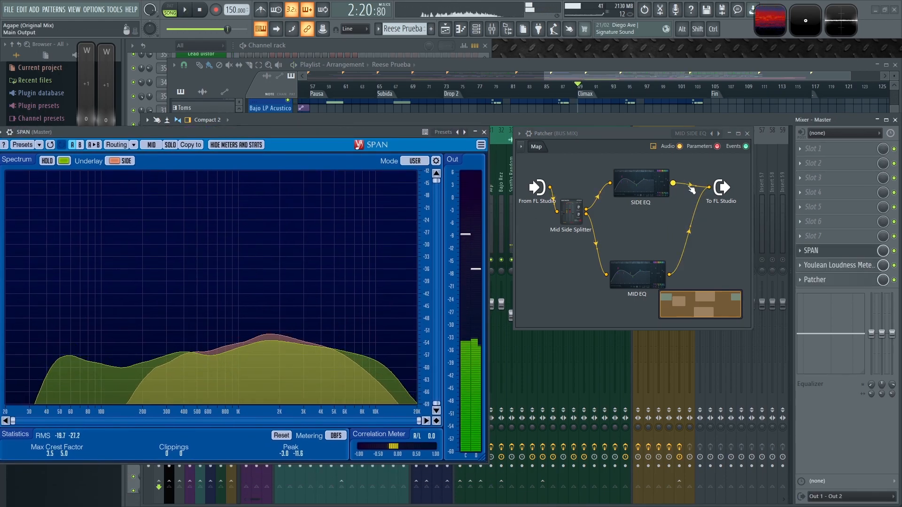
pyautogui.click(690, 185)
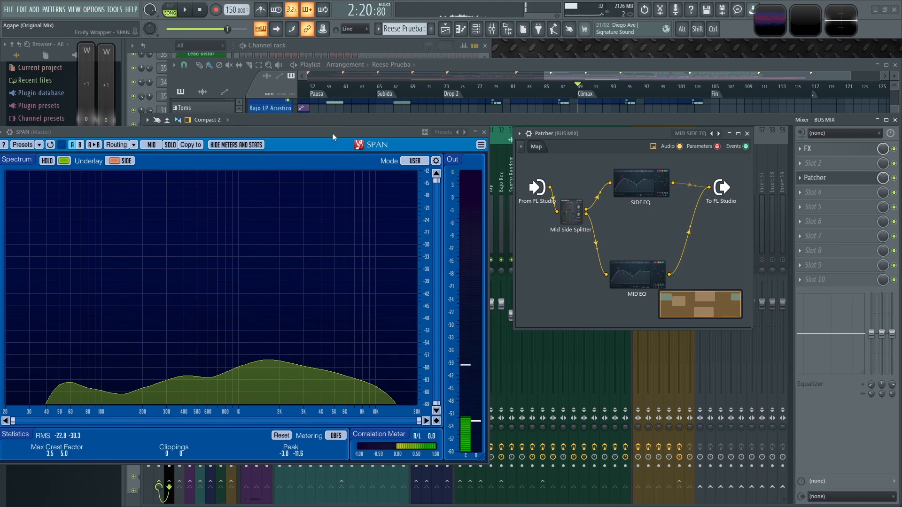
pyautogui.press('space')
pyautogui.moveTo(323, 132); pyautogui.dragTo(330, 112)
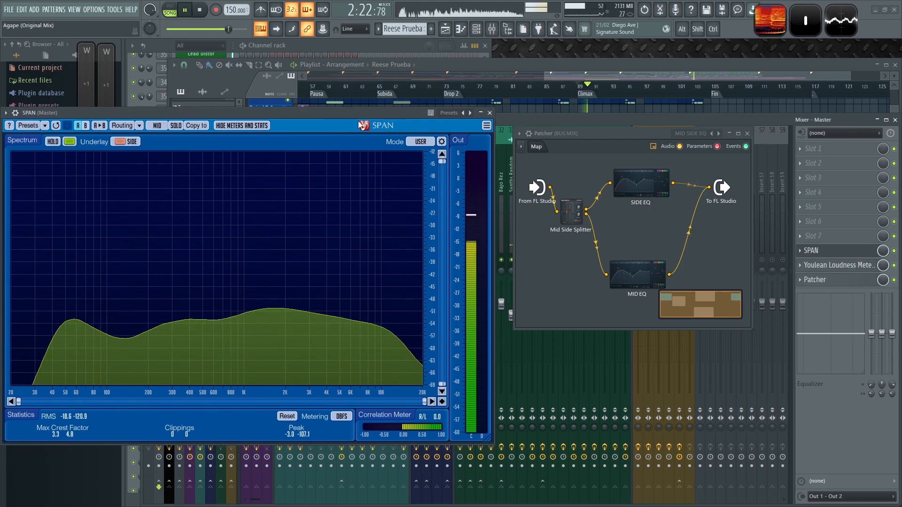
# Move the Patcher window up beside SPAN and enlarge it.
pyautogui.moveTo(615, 135); pyautogui.dragTo(599, 117)
pyautogui.moveTo(735, 309); pyautogui.dragTo(829, 347)
pyautogui.moveTo(656, 117); pyautogui.dragTo(645, 118)
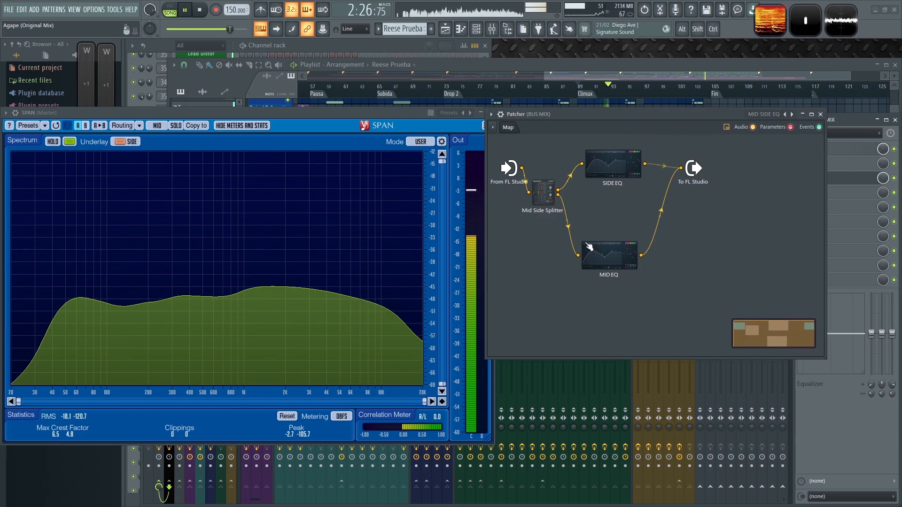
# Open MID EQ from Patcher, enable its linear phase mode, and move its window below the node map.
pyautogui.doubleClick(596, 254)
pyautogui.moveTo(493, 170); pyautogui.dragTo(568, 171)
pyautogui.press('space')
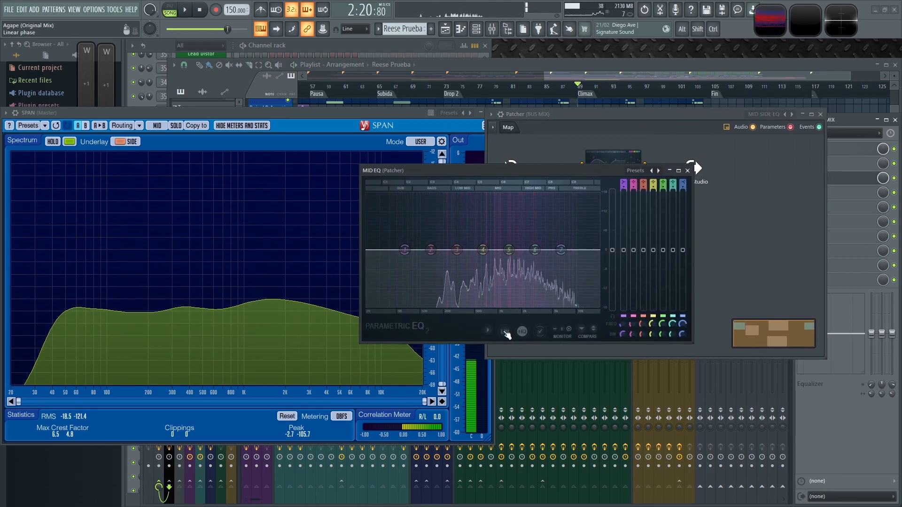
pyautogui.moveTo(601, 172); pyautogui.dragTo(604, 282)
# Enable linear phase mode in SIDE EQ as well, and return to the MID EQ window.
pyautogui.doubleClick(612, 175)
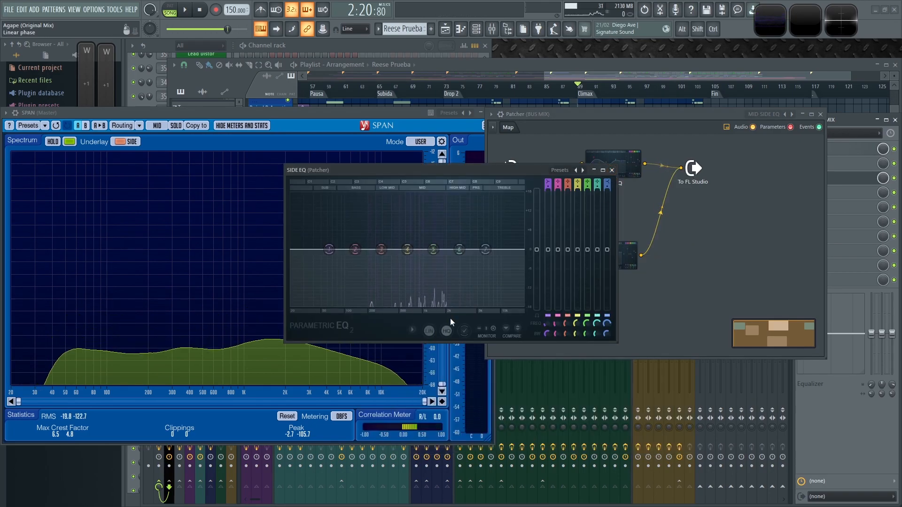
pyautogui.click(624, 168)
pyautogui.click(610, 256)
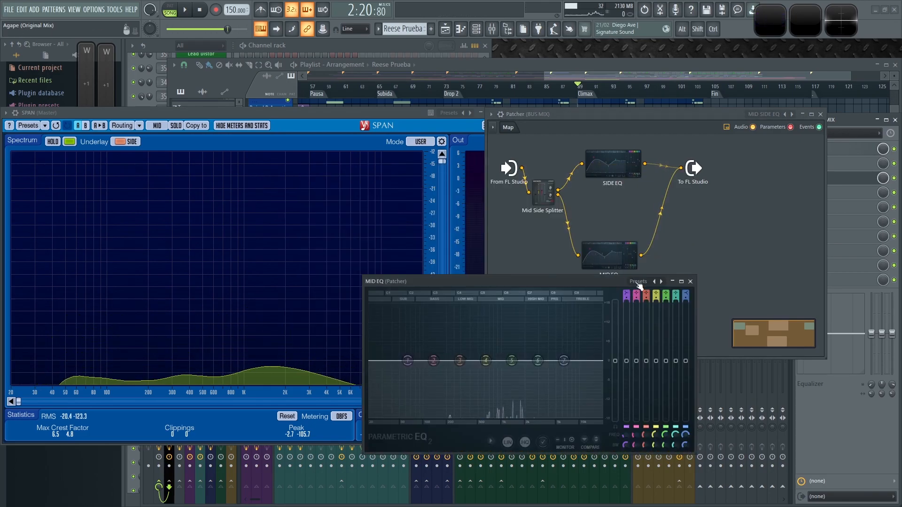
# In MID EQ, make band 1 a high pass at the low end and band 7 a low pass at 20000 Hz.
pyautogui.scroll(2, 626, 295)
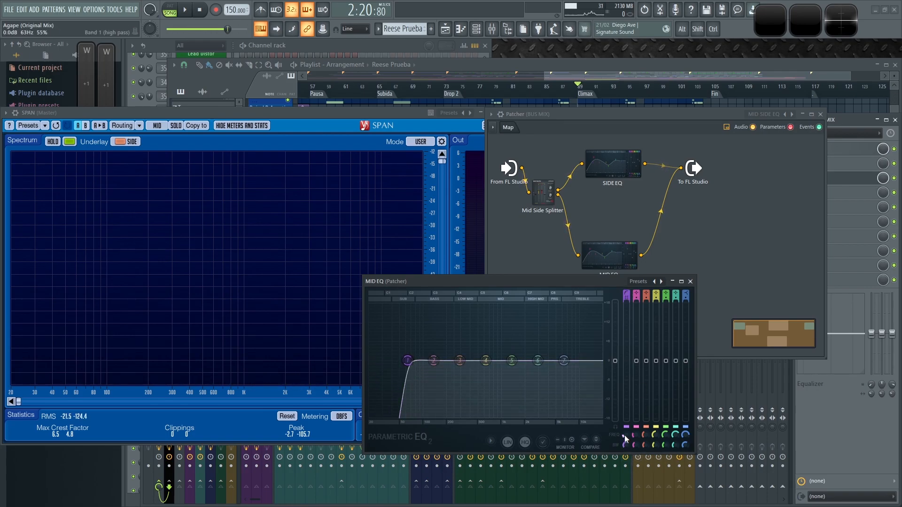
pyautogui.moveTo(373, 360); pyautogui.dragTo(378, 360)
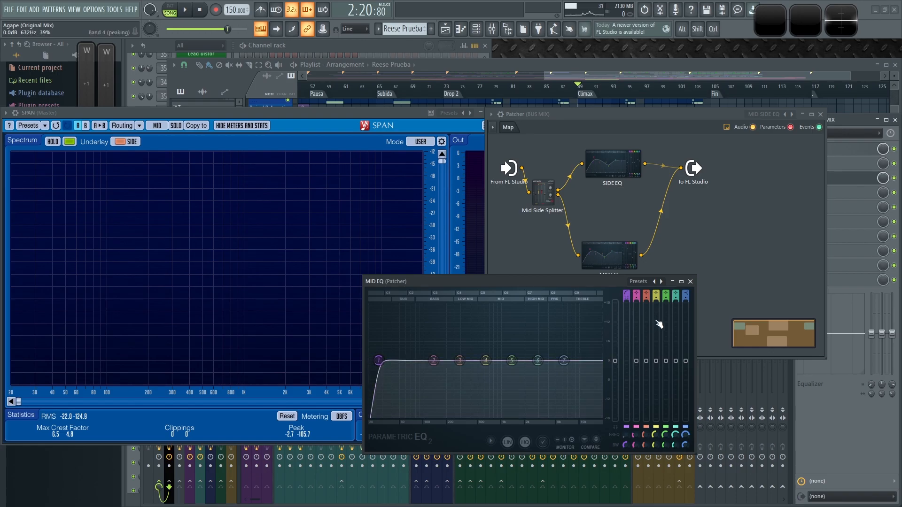
pyautogui.scroll(5, 686, 295)
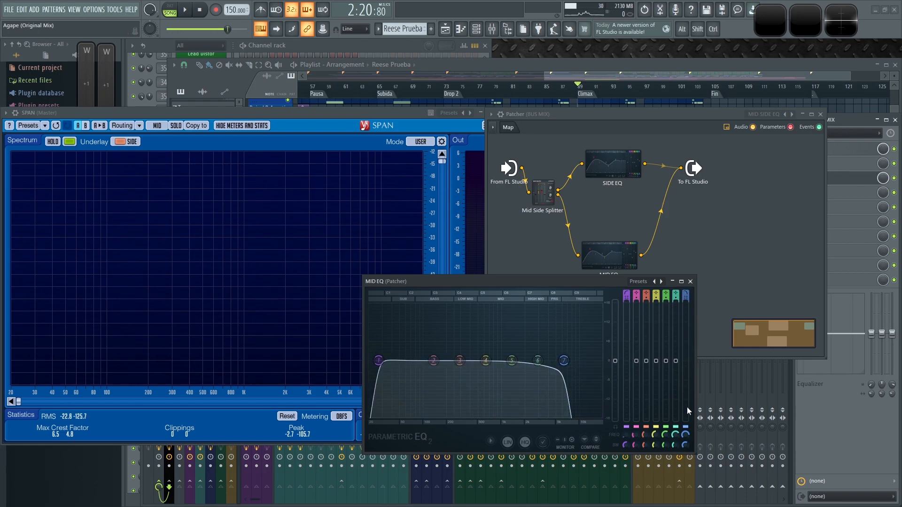
pyautogui.scroll(6, 685, 434)
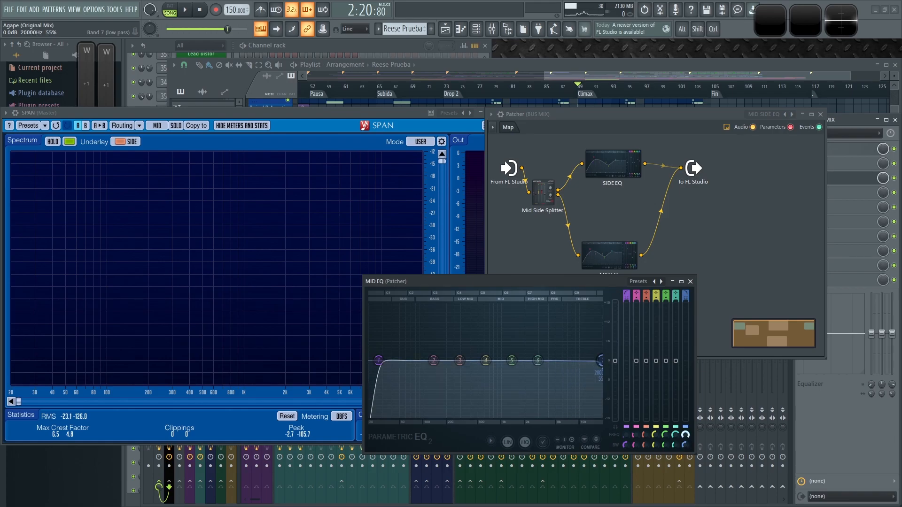
# Place MID EQ clear of the SPAN spectrum, play the Climax section, and set the band 1 high-pass cutoff to 35 Hz.
pyautogui.moveTo(594, 281); pyautogui.dragTo(637, 240)
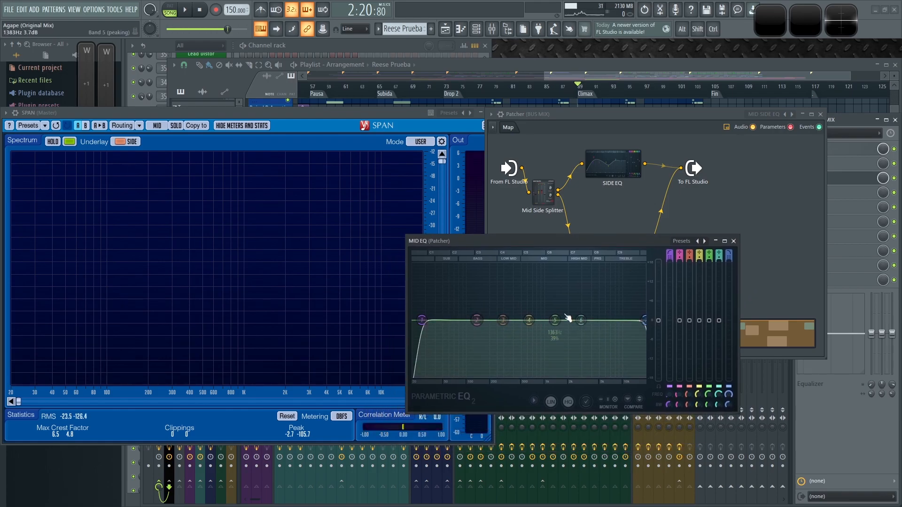
pyautogui.moveTo(579, 238)
pyautogui.mouseDown()
pyautogui.moveTo(602, 242)
pyautogui.moveTo(578, 246)
pyautogui.mouseUp()
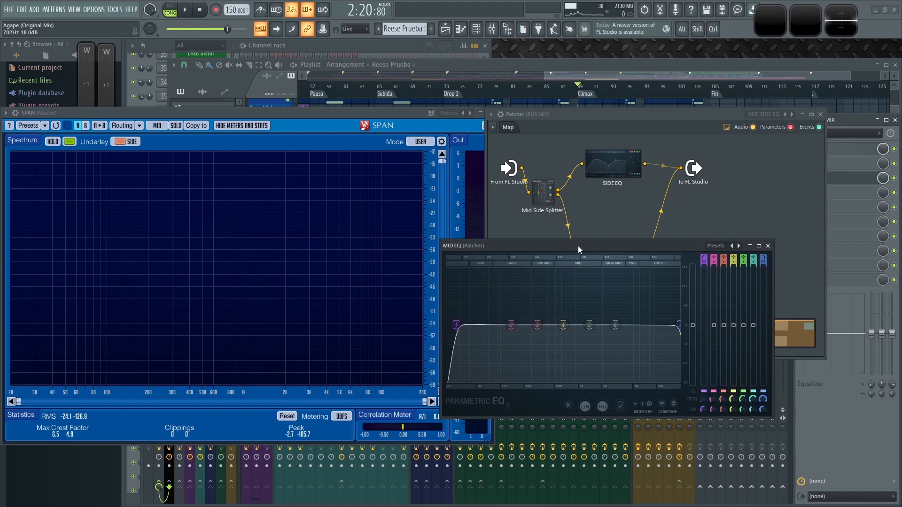
pyautogui.press('space')
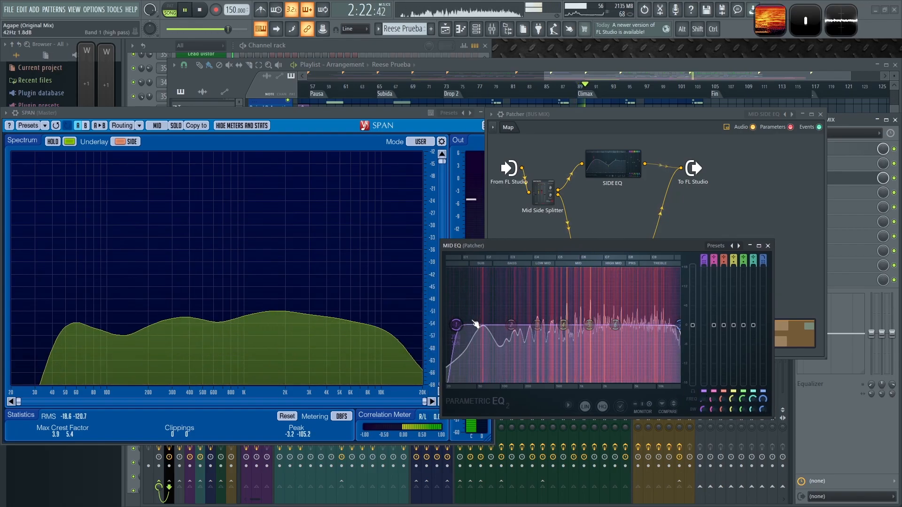
pyautogui.press('space')
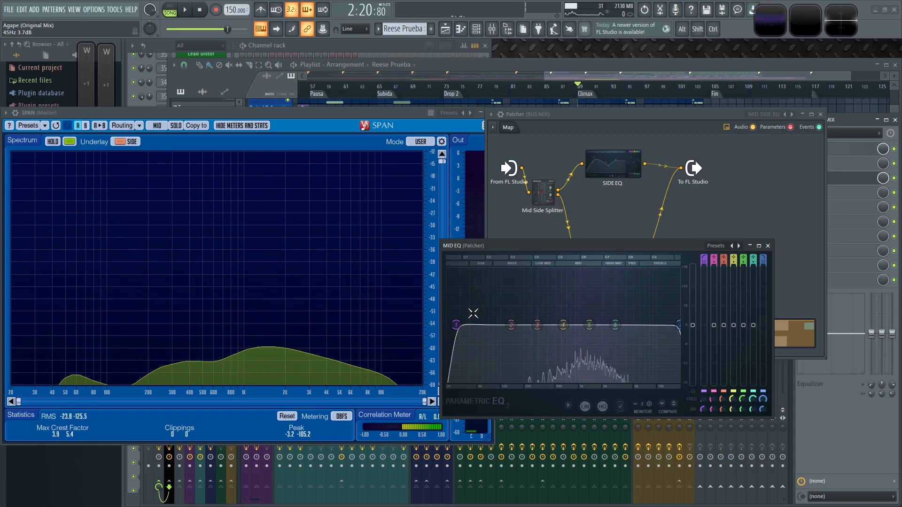
pyautogui.press('space')
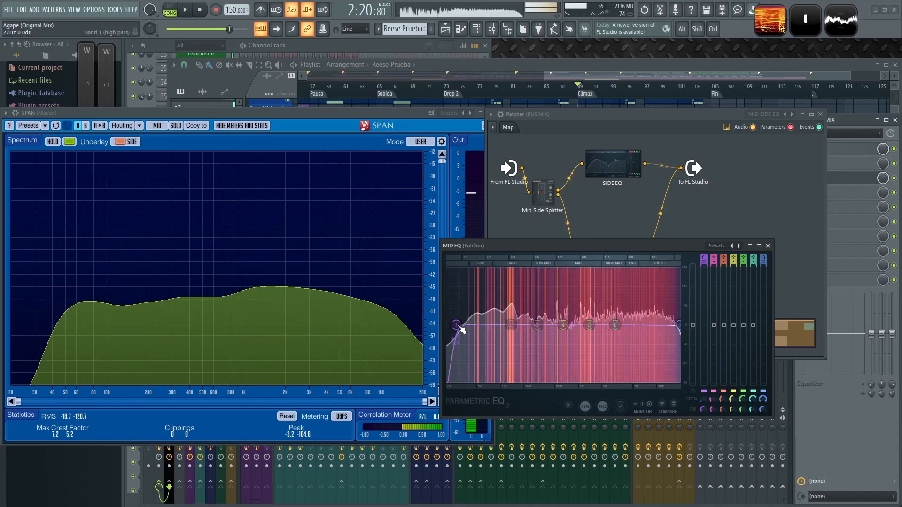
pyautogui.press('space')
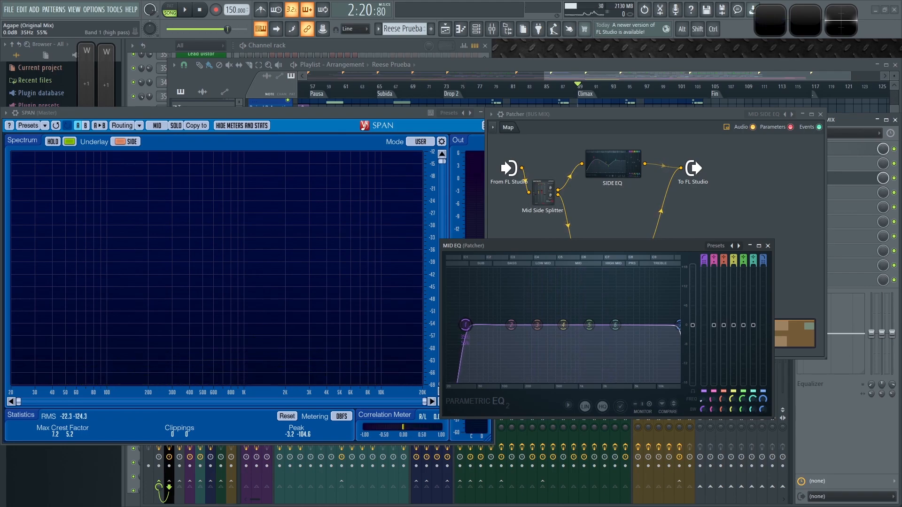
# Play the Climax section and lower MID EQ's band 7 low-pass cutoff slightly below 20 kHz.
pyautogui.press('space')
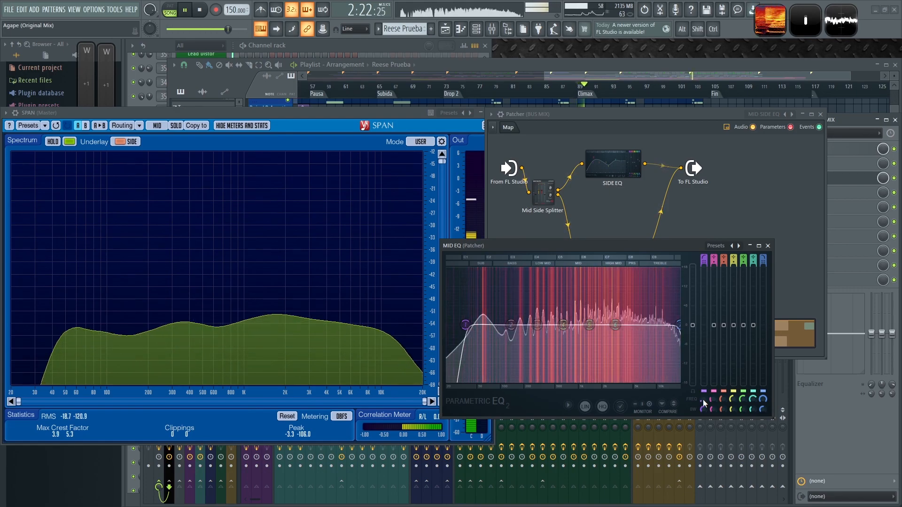
pyautogui.press('space')
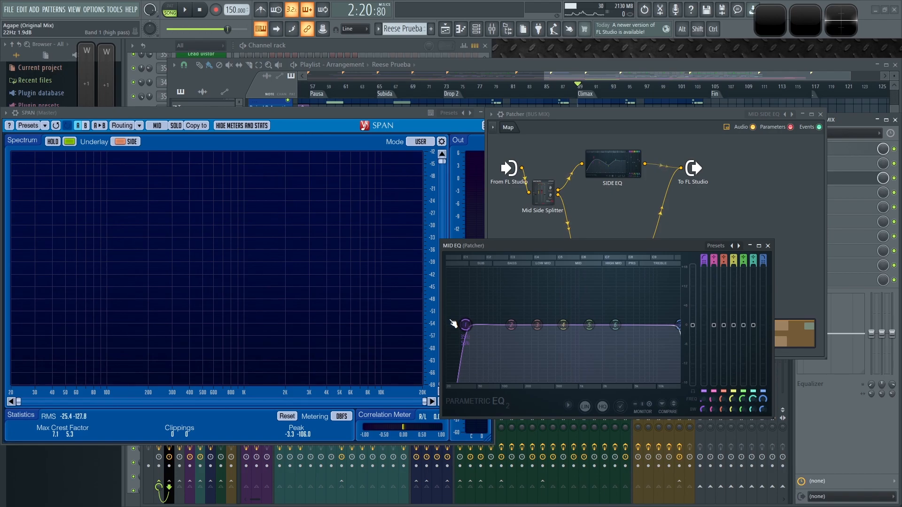
pyautogui.press('space')
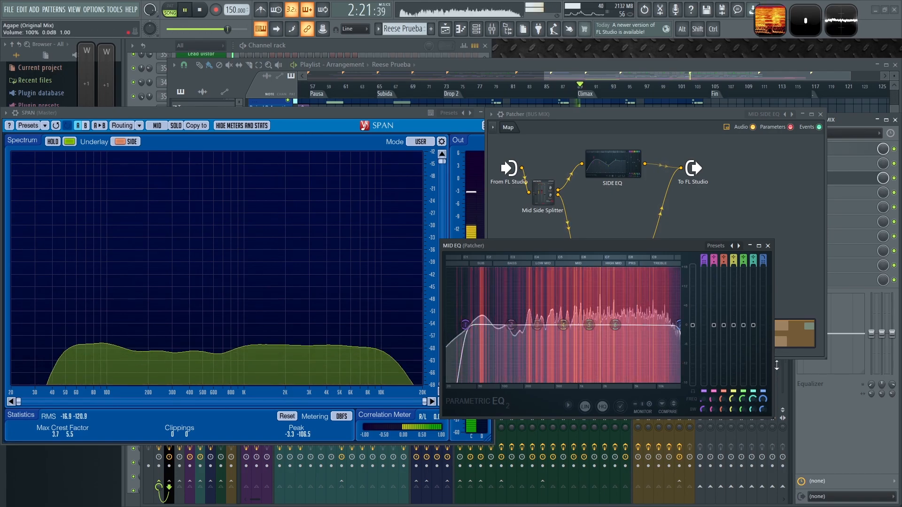
pyautogui.moveTo(678, 324); pyautogui.dragTo(673, 325)
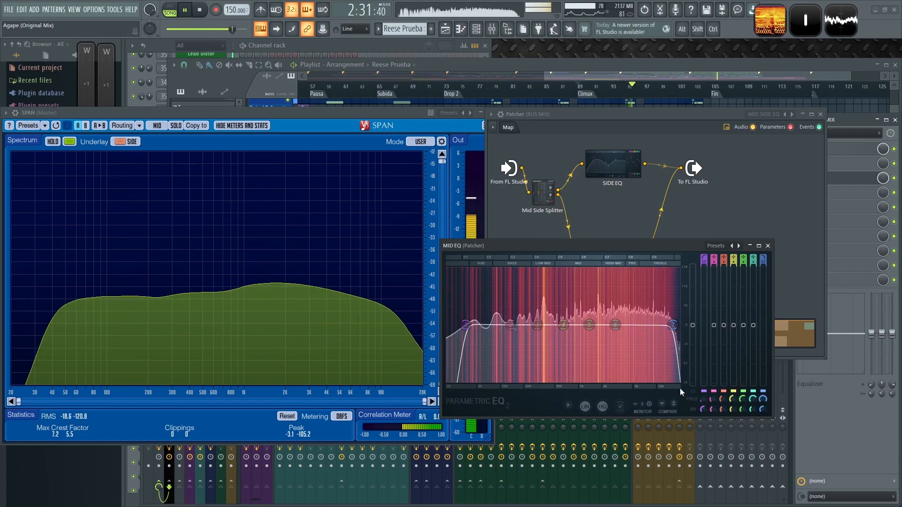
pyautogui.press('space')
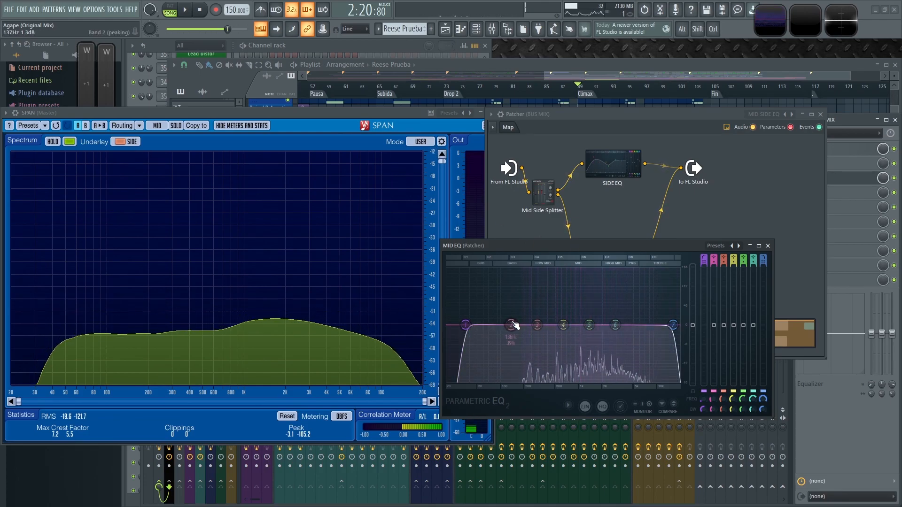
# Gently boost MID EQ band 2 in the bass and band 6 near 8 kHz, checking the change against the Climax playback.
pyautogui.moveTo(511, 325)
pyautogui.mouseDown()
pyautogui.moveTo(511, 312)
pyautogui.moveTo(511, 322)
pyautogui.mouseUp()
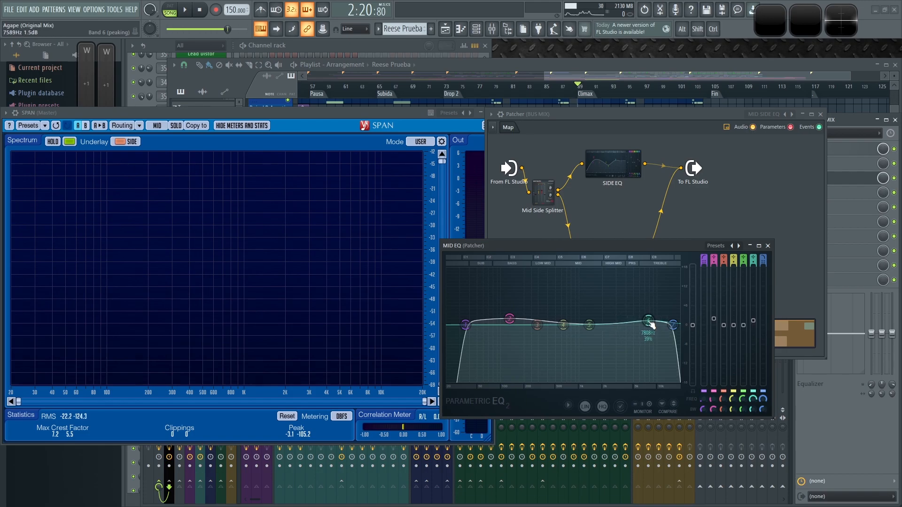
pyautogui.press('space')
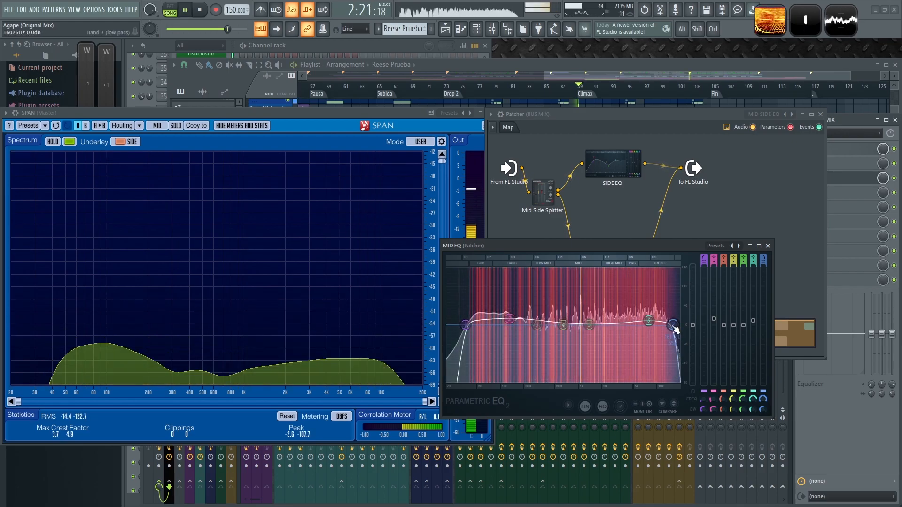
pyautogui.moveTo(651, 321); pyautogui.dragTo(653, 320)
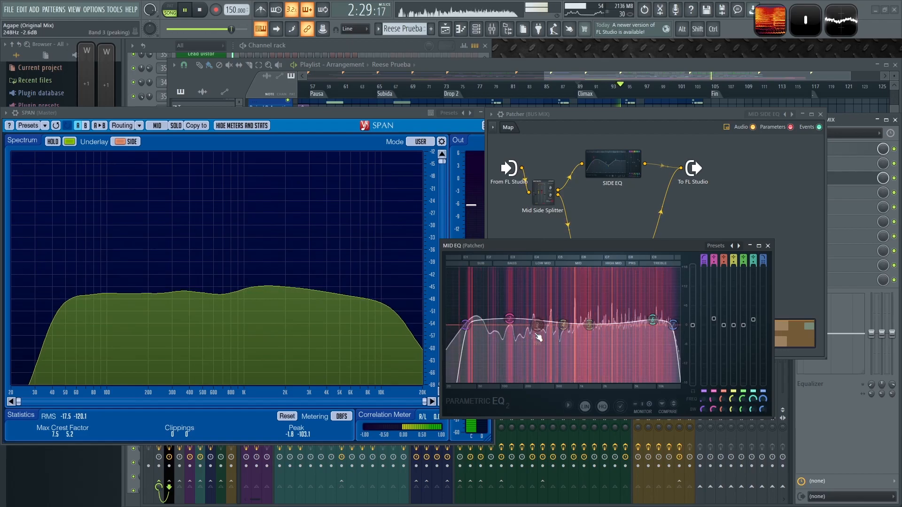
pyautogui.press('space')
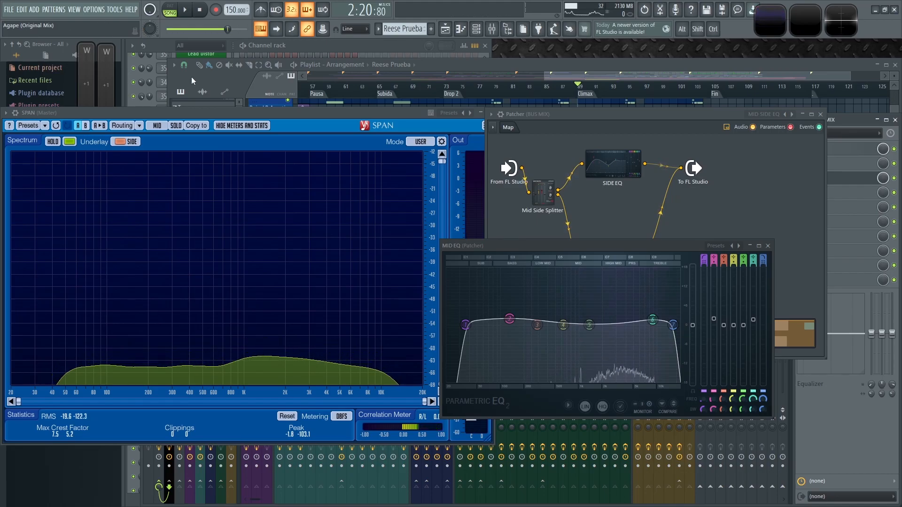
# Slightly cut MID EQ bands 3 and 4 and shift band 5 to about 1.9 kHz while auditioning the Climax section.
pyautogui.press('space')
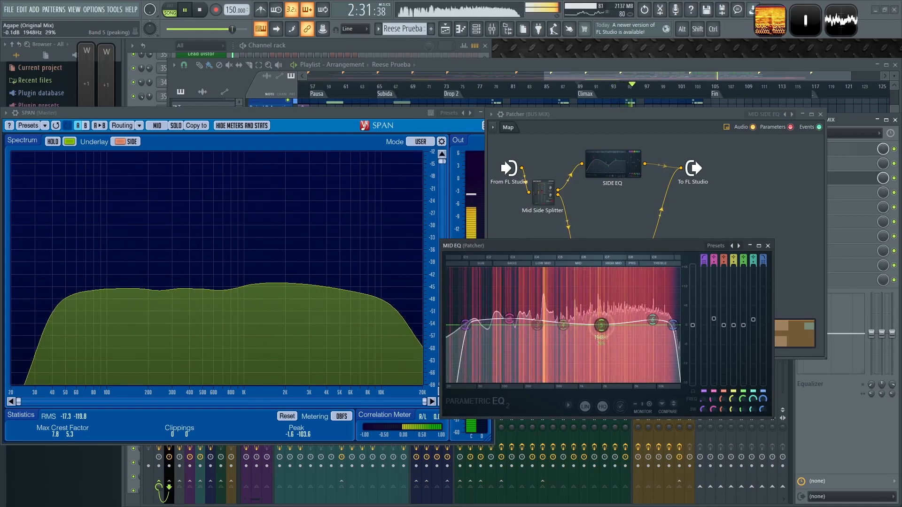
pyautogui.moveTo(543, 331); pyautogui.dragTo(548, 337)
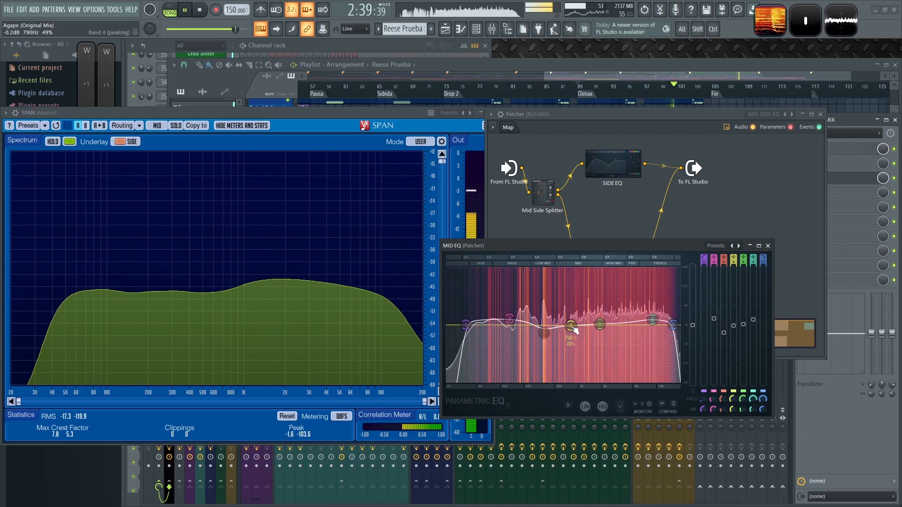
pyautogui.moveTo(570, 328); pyautogui.dragTo(570, 315)
pyautogui.press('space')
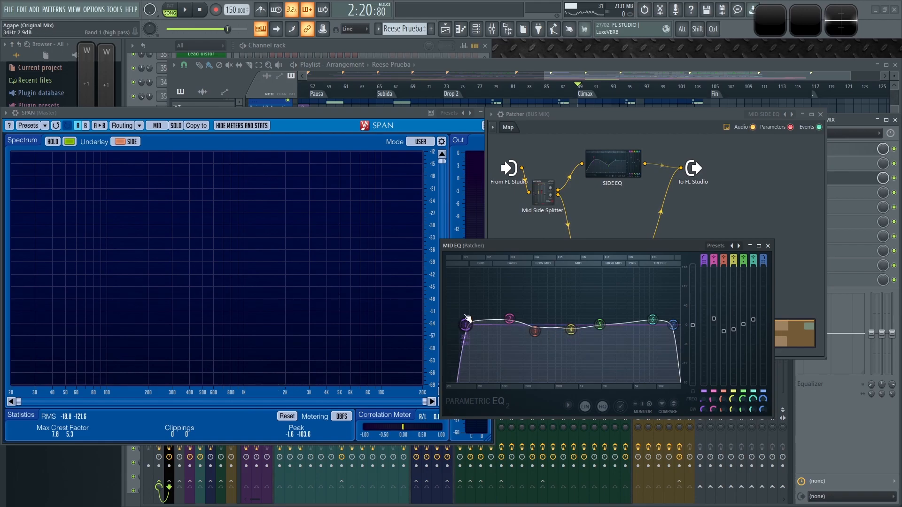
pyautogui.press('space')
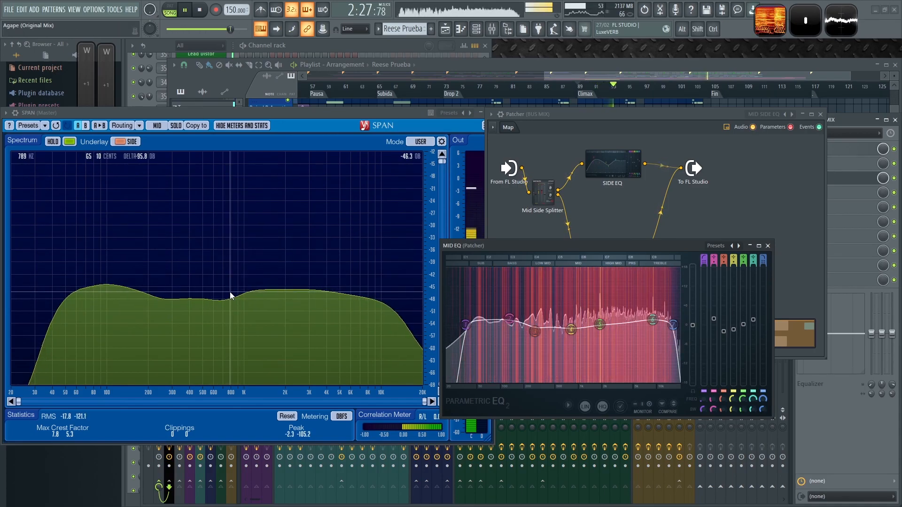
pyautogui.press('space')
# Close MID EQ, mute its output connection and restore the SIDE EQ connection, and play the side signal alone.
pyautogui.click(768, 246)
pyautogui.click(661, 214)
pyautogui.click(662, 167)
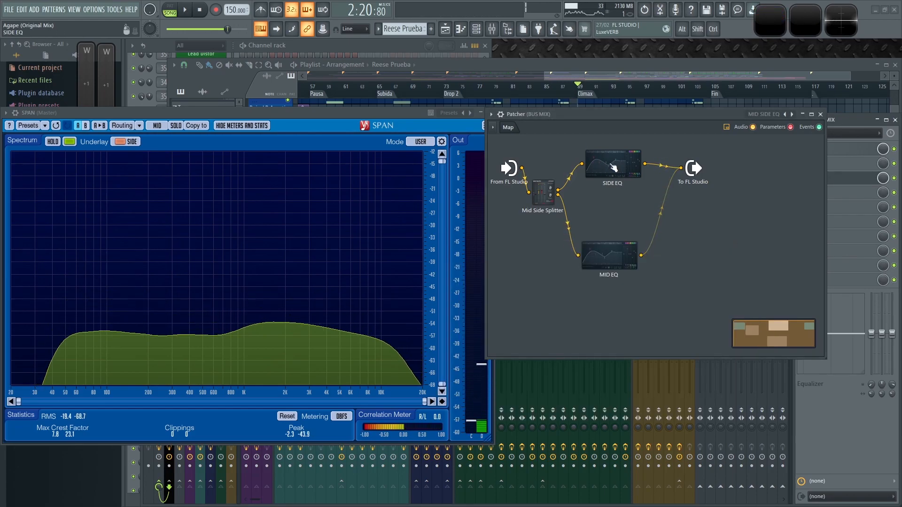
pyautogui.press('space')
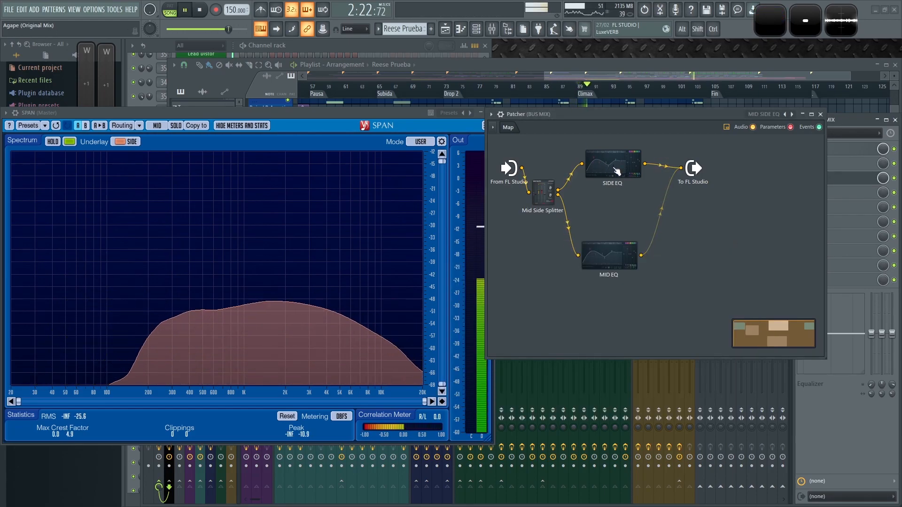
# Open SIDE EQ, stop playback, and change band 1 to a high-pass filter.
pyautogui.click(616, 171)
pyautogui.click(547, 185)
pyautogui.press('space')
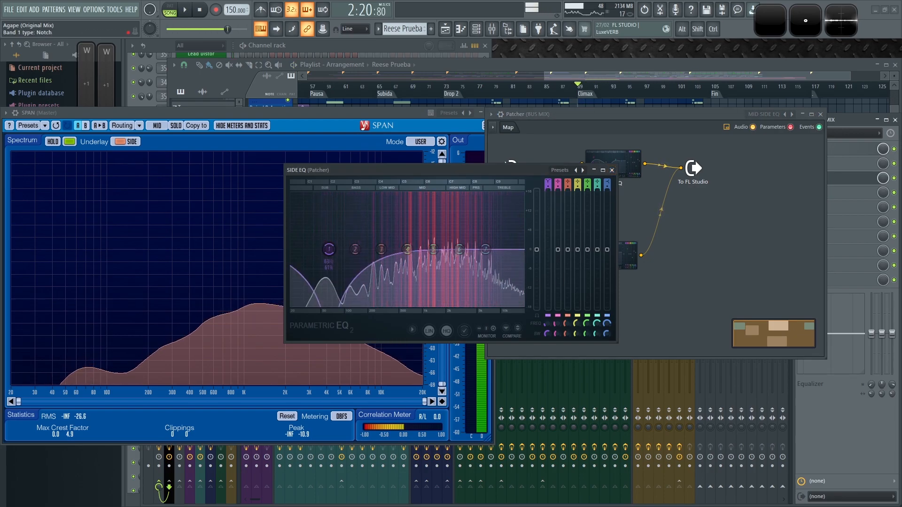
pyautogui.moveTo(546, 188); pyautogui.dragTo(546, 178)
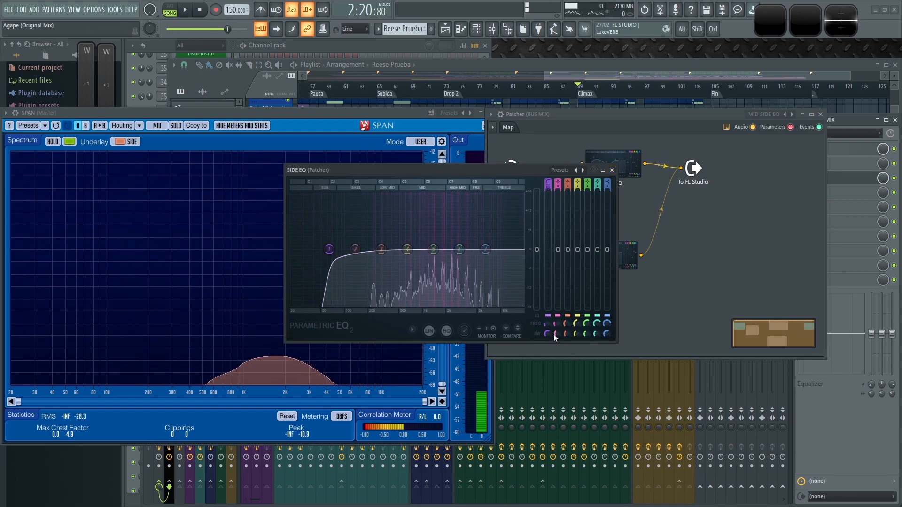
# Set SIDE EQ's band 1 high-pass to 80 Hz with a 44% bandwidth while auditioning the side signal.
pyautogui.moveTo(547, 334); pyautogui.dragTo(547, 329)
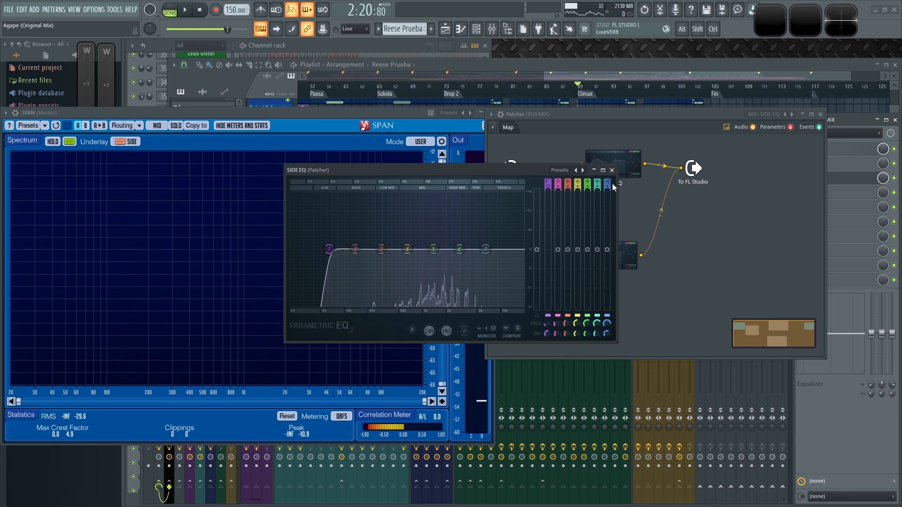
pyautogui.moveTo(498, 170); pyautogui.dragTo(604, 179)
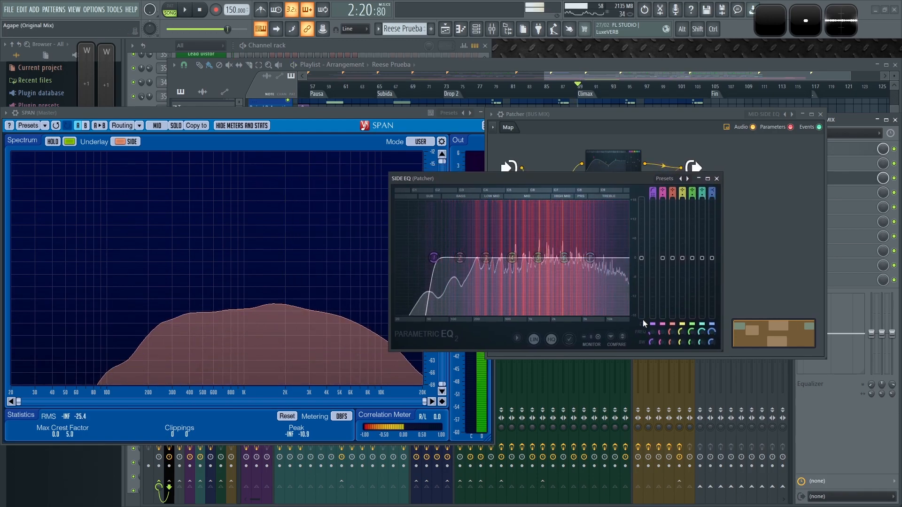
pyautogui.moveTo(652, 333); pyautogui.dragTo(652, 326)
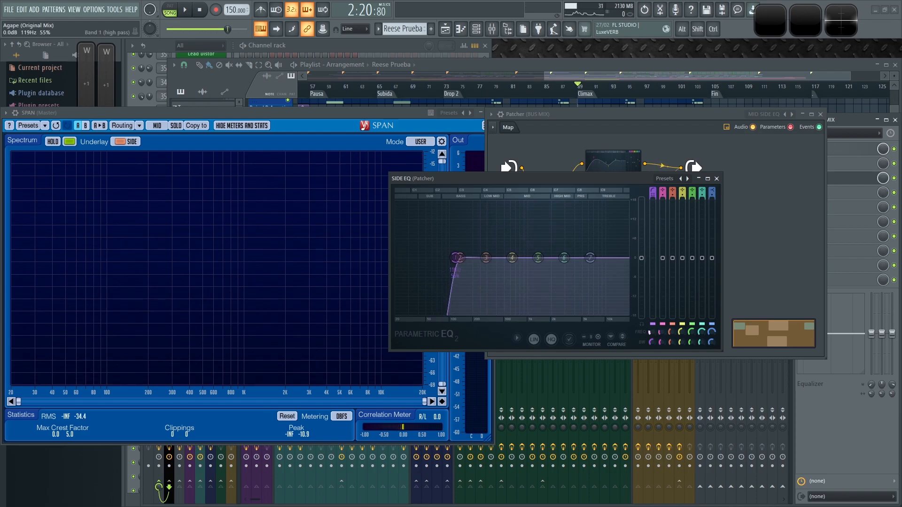
pyautogui.press('space')
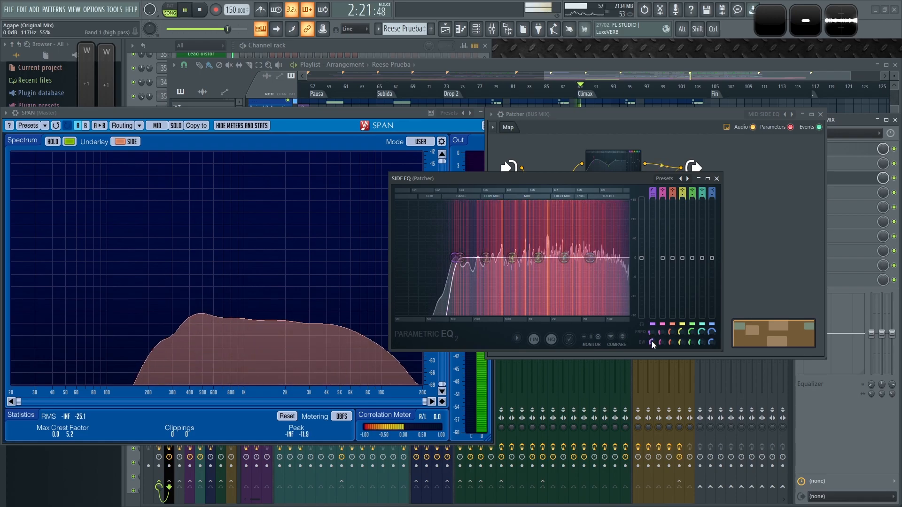
pyautogui.moveTo(650, 332); pyautogui.dragTo(650, 343)
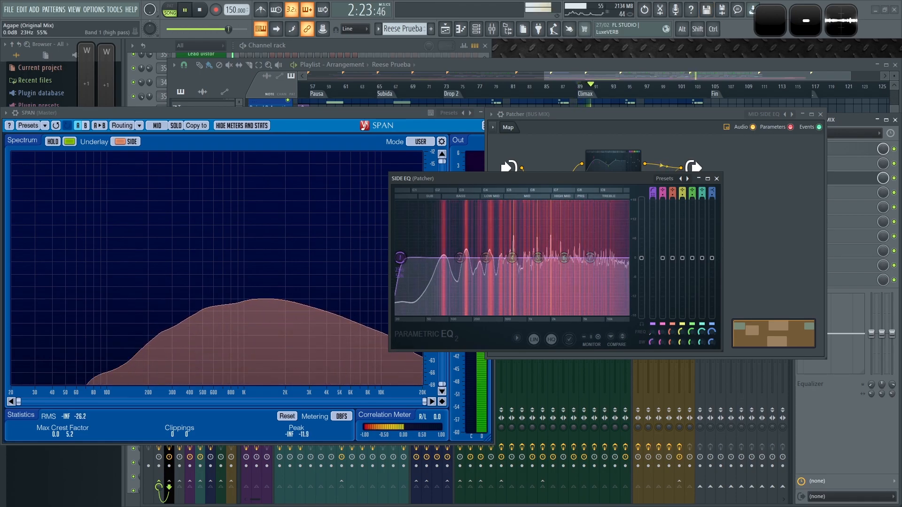
pyautogui.moveTo(649, 333); pyautogui.dragTo(650, 343)
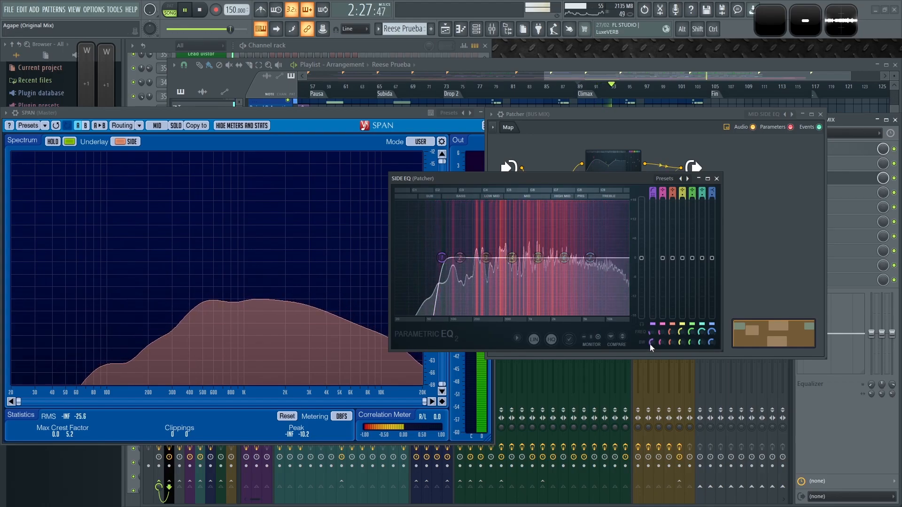
pyautogui.moveTo(650, 343); pyautogui.dragTo(650, 337)
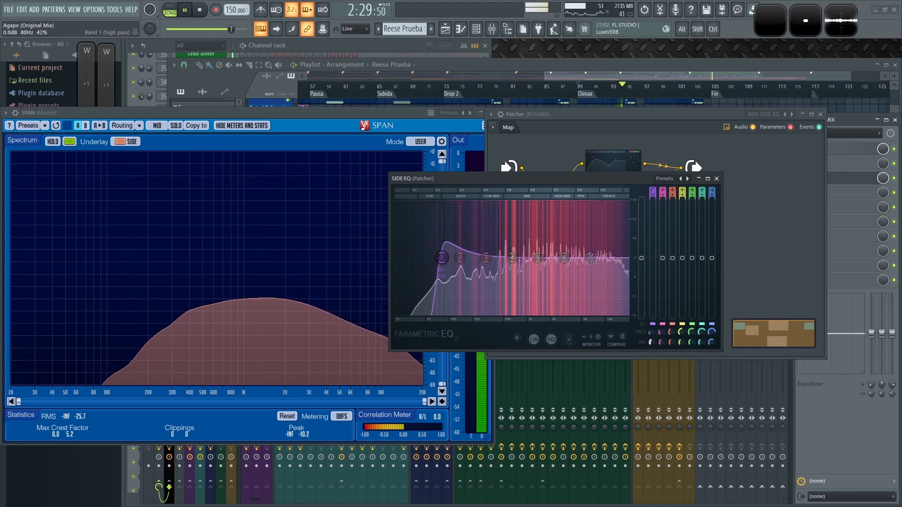
pyautogui.press('space')
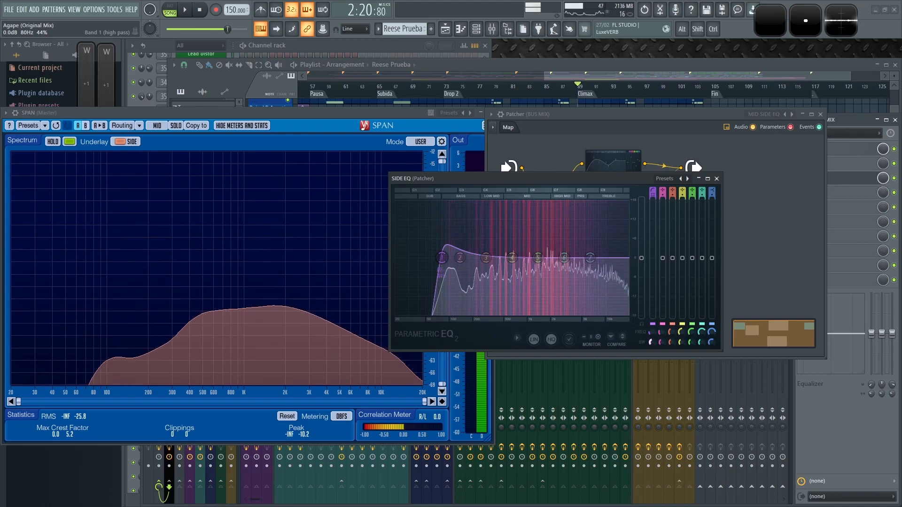
# Boost SIDE EQ band 3 by about 3.5 dB near 200 Hz and audition it over the Climax section.
pyautogui.moveTo(486, 257); pyautogui.dragTo(476, 247)
pyautogui.press('space')
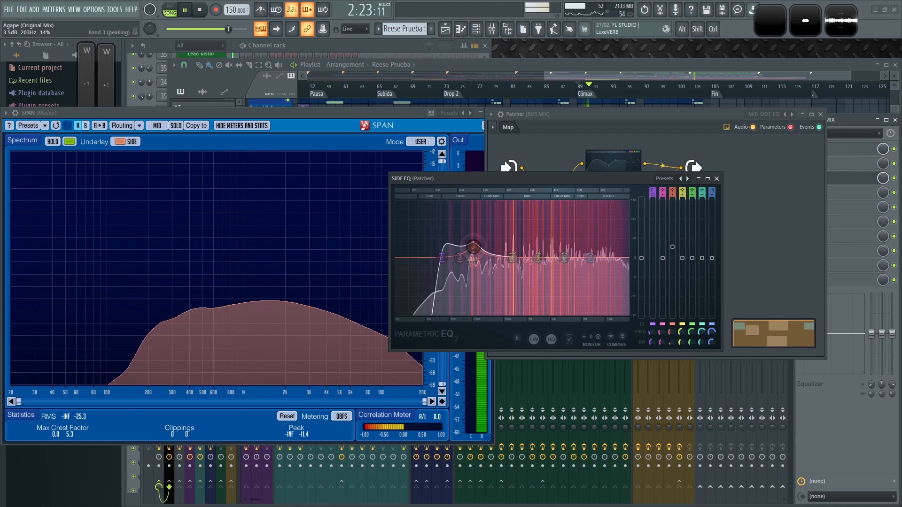
pyautogui.moveTo(489, 177); pyautogui.dragTo(564, 182)
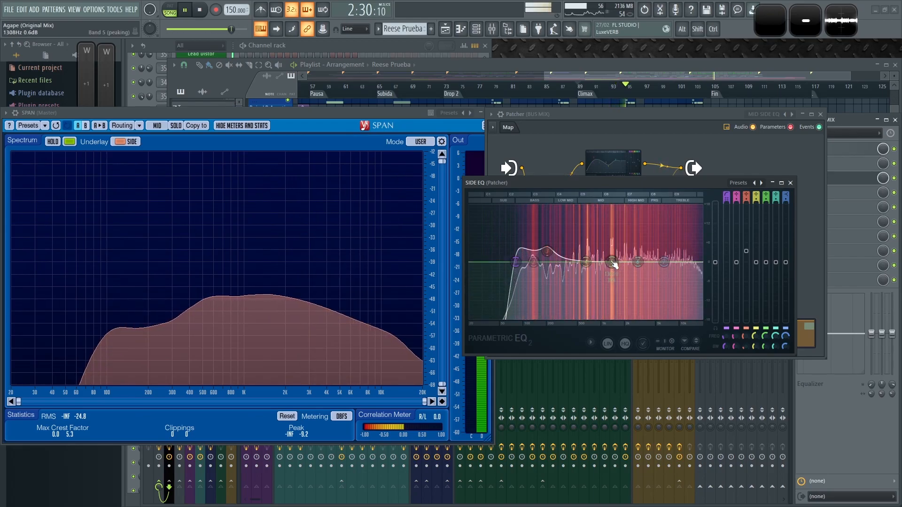
pyautogui.press('space')
# Cut SIDE EQ band 5 slightly and boost band 6 at about 8 kHz, checking both changes against playback.
pyautogui.moveTo(614, 263); pyautogui.dragTo(620, 273)
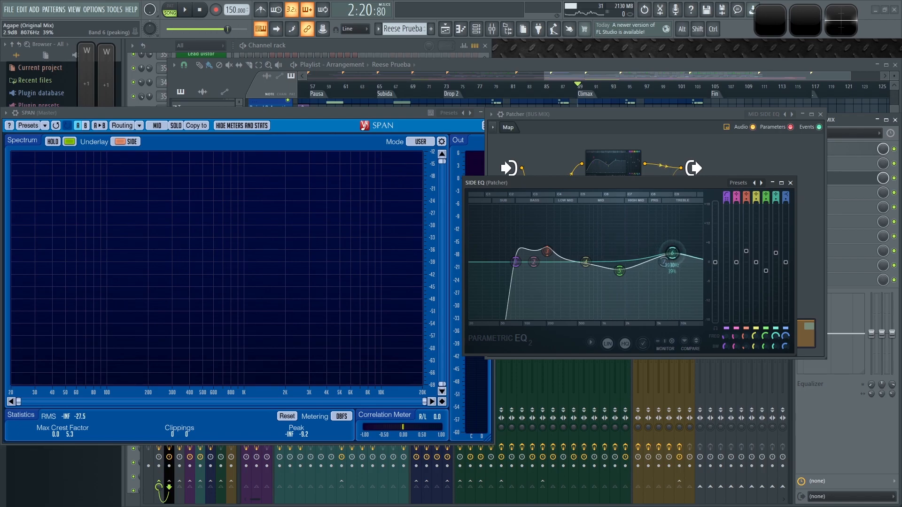
pyautogui.press('space')
pyautogui.moveTo(672, 251); pyautogui.dragTo(672, 253)
pyautogui.moveTo(673, 254); pyautogui.dragTo(673, 254)
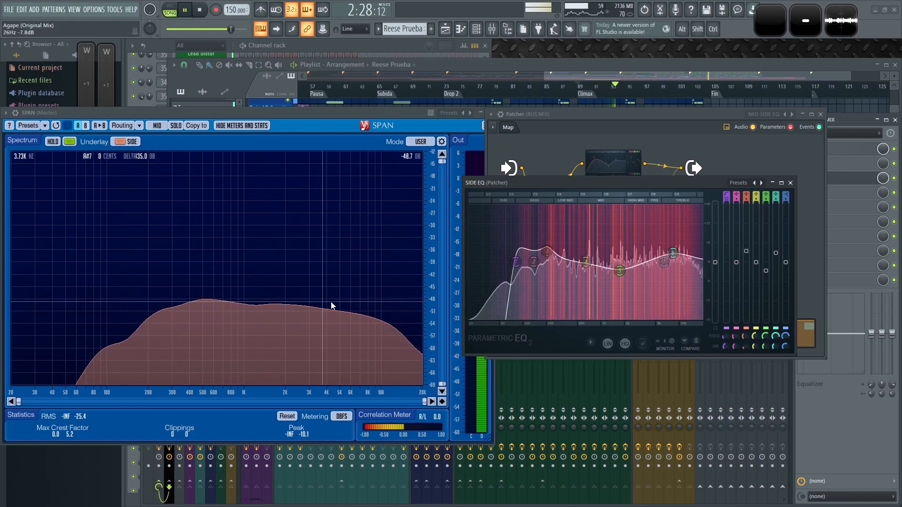
pyautogui.press('space')
# Close SIDE EQ, restore the MID EQ output connection, and play the combined mid and side signals.
pyautogui.click(791, 184)
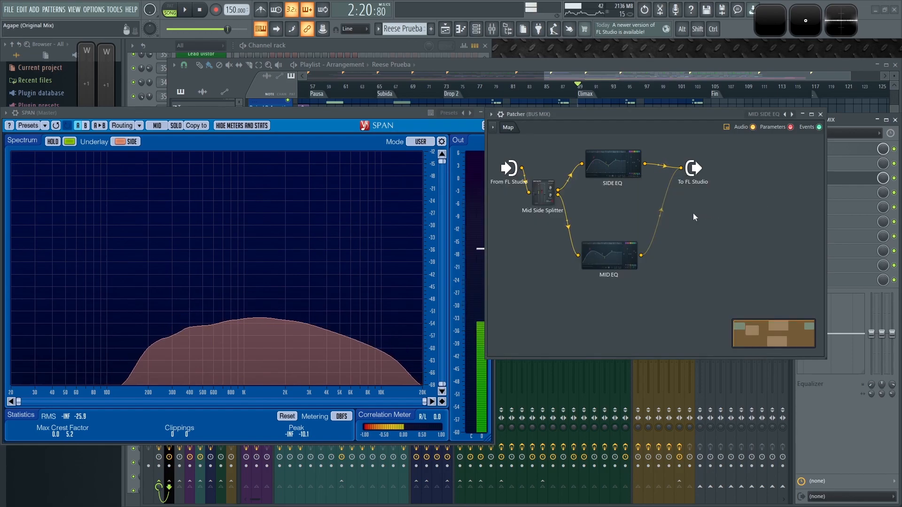
pyautogui.moveTo(656, 120); pyautogui.dragTo(673, 157)
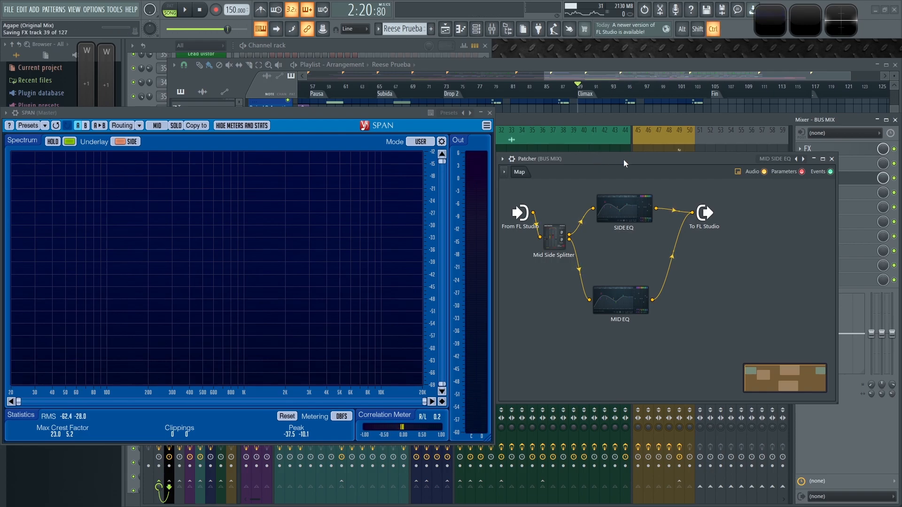
pyautogui.press('space')
pyautogui.moveTo(697, 160); pyautogui.dragTo(689, 200)
pyautogui.moveTo(882, 178); pyautogui.dragTo(884, 183)
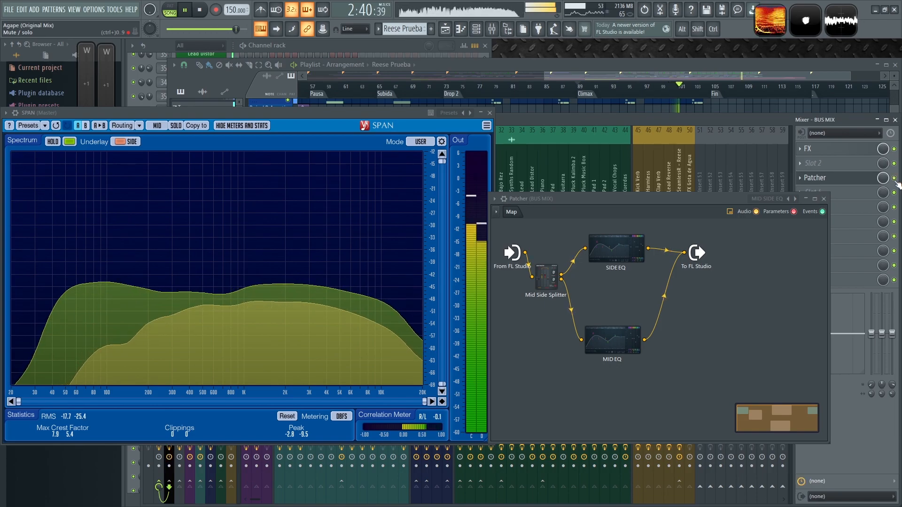
pyautogui.click(200, 10)
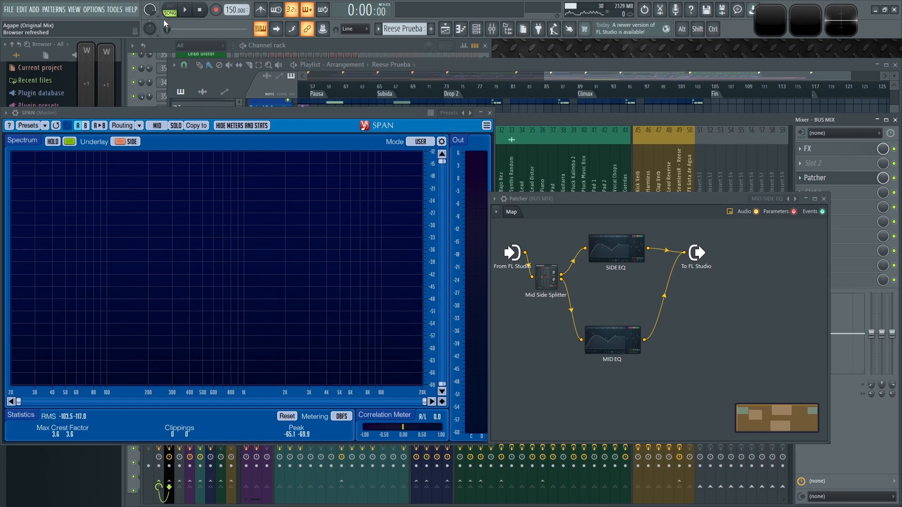
# Bypass Patcher on BUS MIX and listen to the unprocessed mix from the Climax marker.
pyautogui.moveTo(688, 200); pyautogui.dragTo(675, 203)
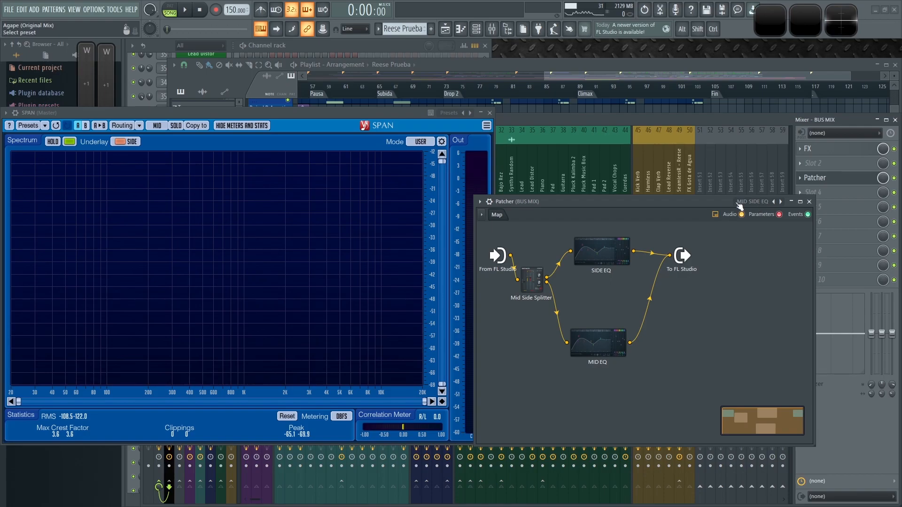
pyautogui.moveTo(739, 204); pyautogui.dragTo(714, 206)
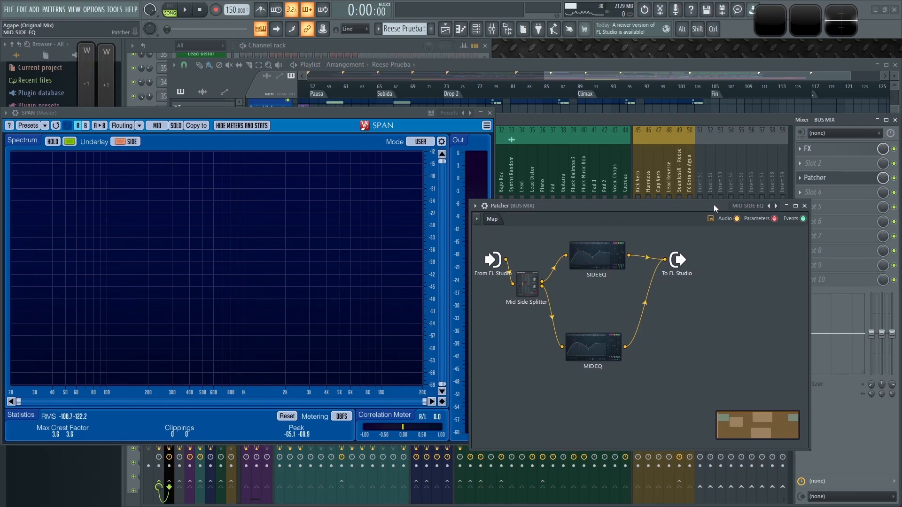
pyautogui.click(894, 178)
pyautogui.press('space')
pyautogui.press('space')
pyautogui.click(632, 65)
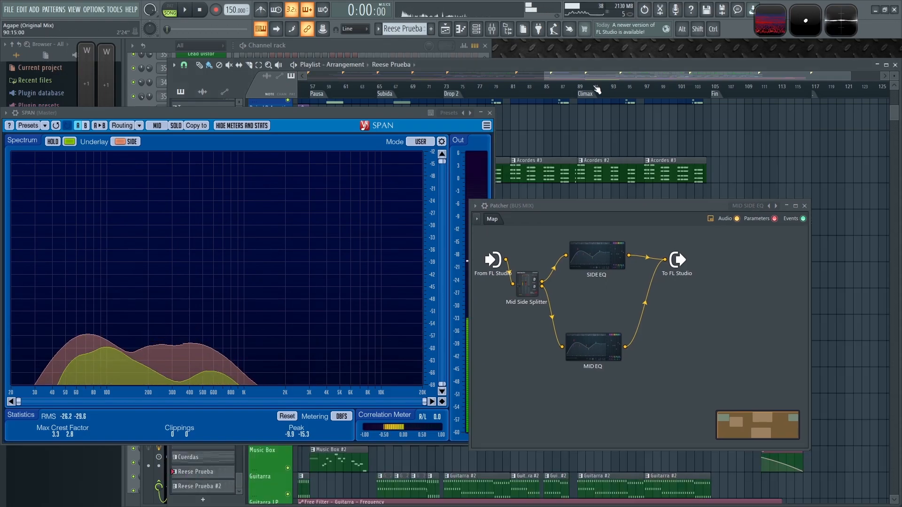
pyautogui.click(582, 88)
pyautogui.press('space')
pyautogui.press('F9')
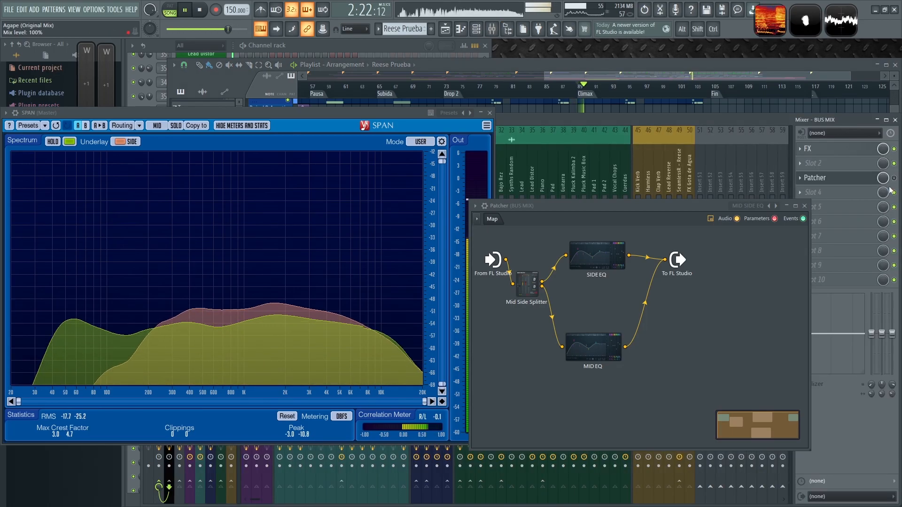
pyautogui.press('space')
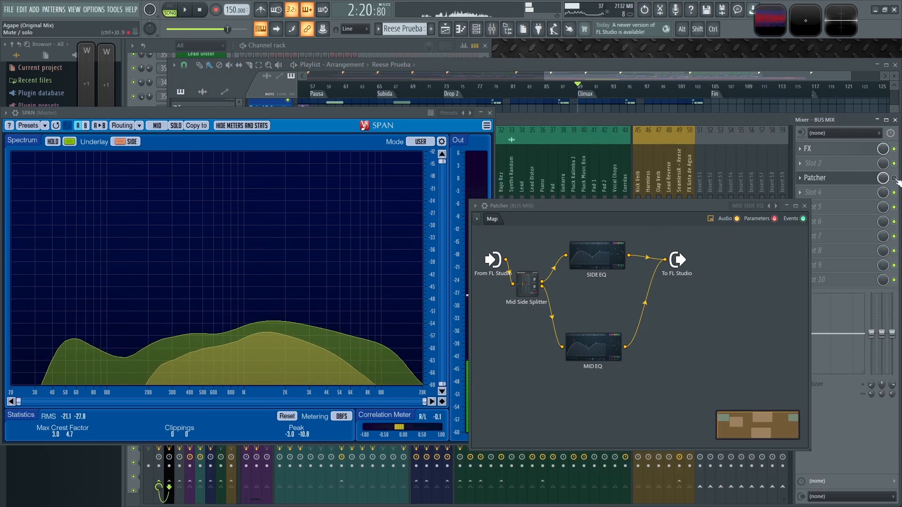
# Compare the start of the Climax with Patcher alternately enabled and bypassed, leaving it enabled.
pyautogui.press('space')
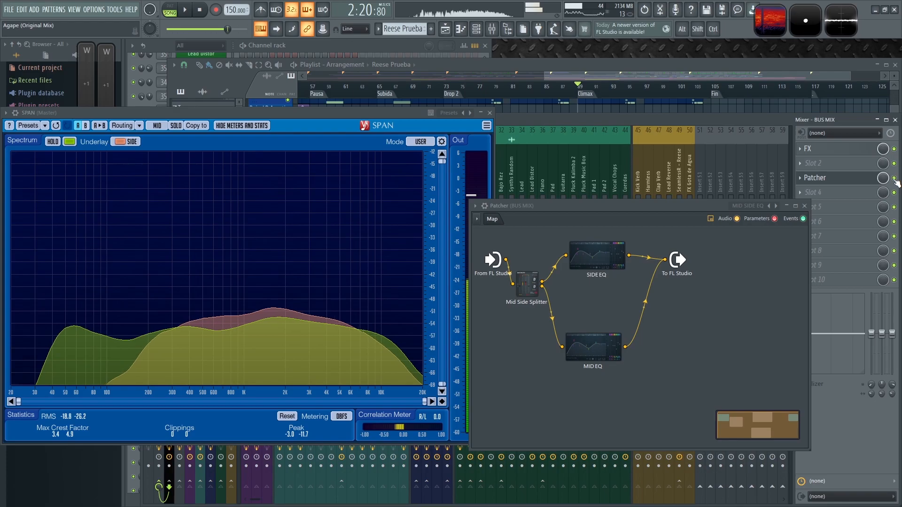
pyautogui.press('space')
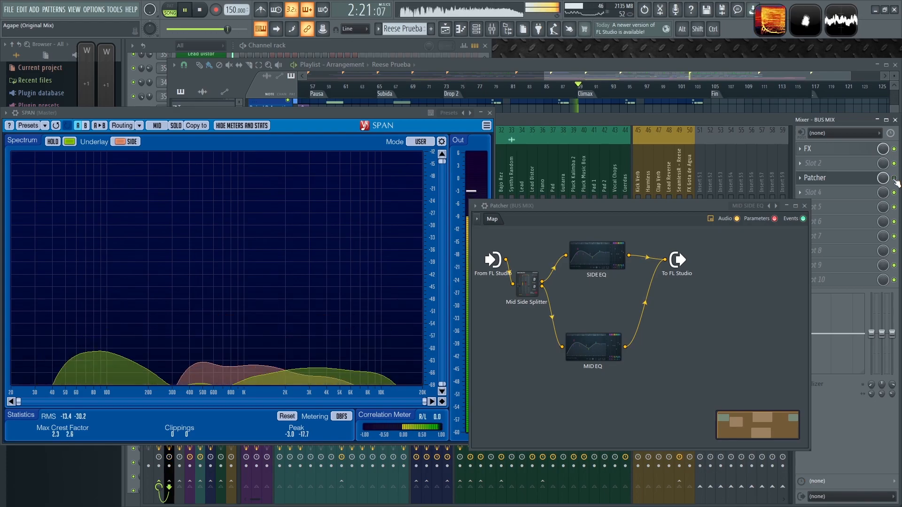
pyautogui.press('space')
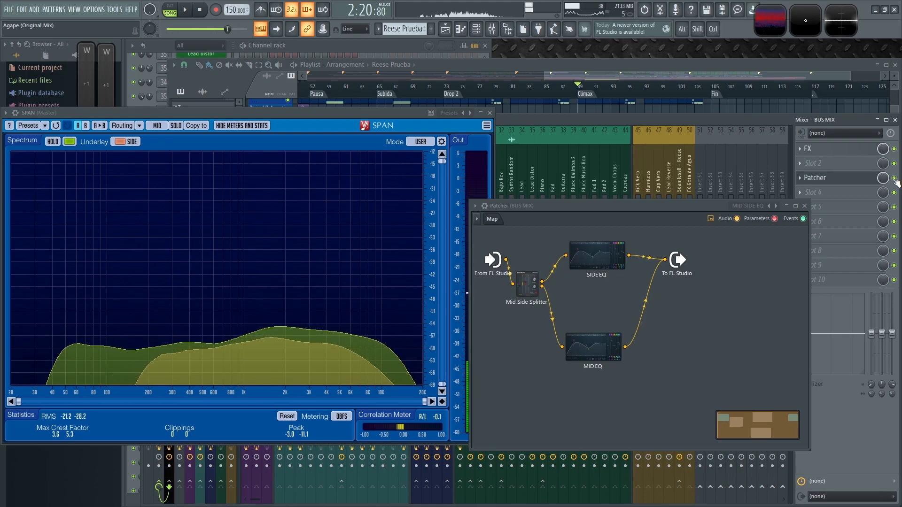
pyautogui.press('space')
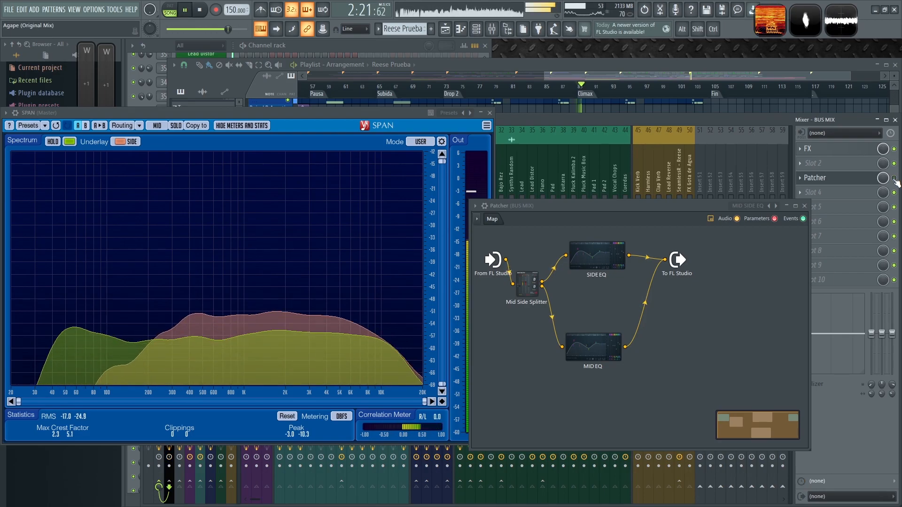
pyautogui.press('space')
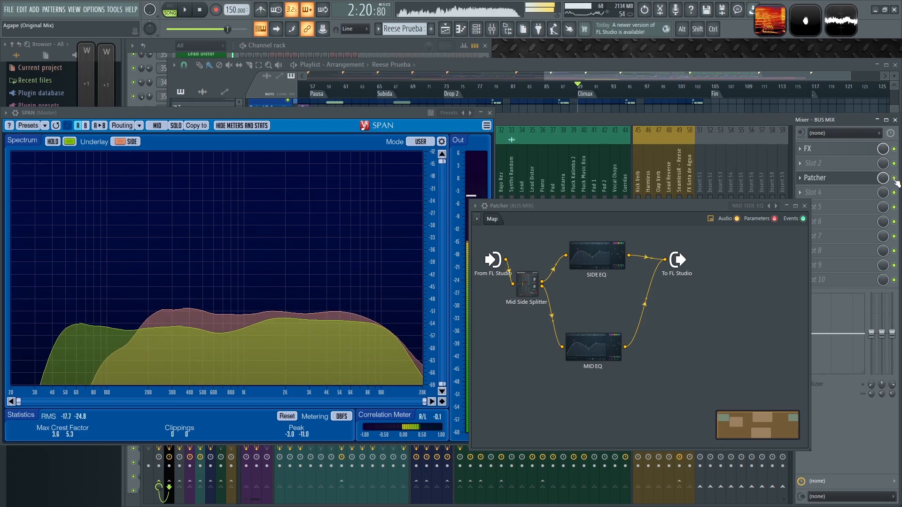
pyautogui.press('space')
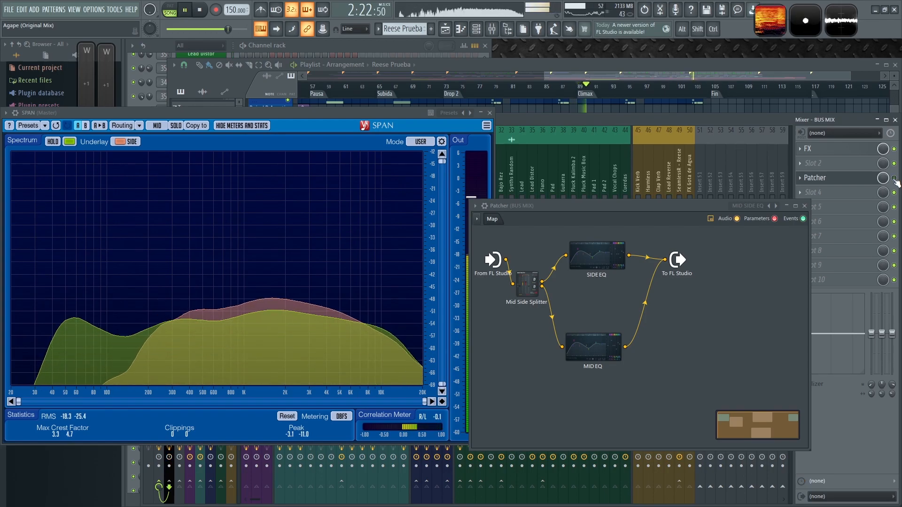
pyautogui.press('space')
pyautogui.click(894, 178)
pyautogui.press('space')
pyautogui.press('space')
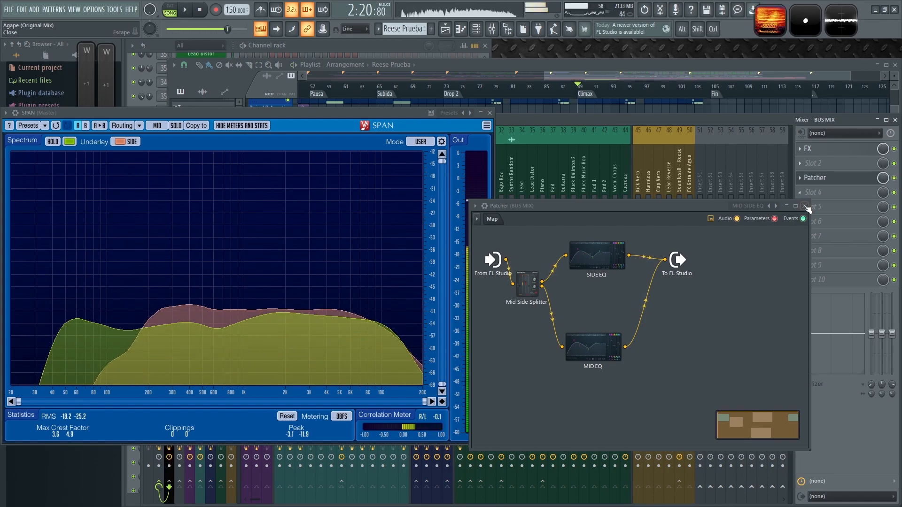
# Close Patcher and load Fruity Limiter into slot 4 of BUS MIX.
pyautogui.click(806, 208)
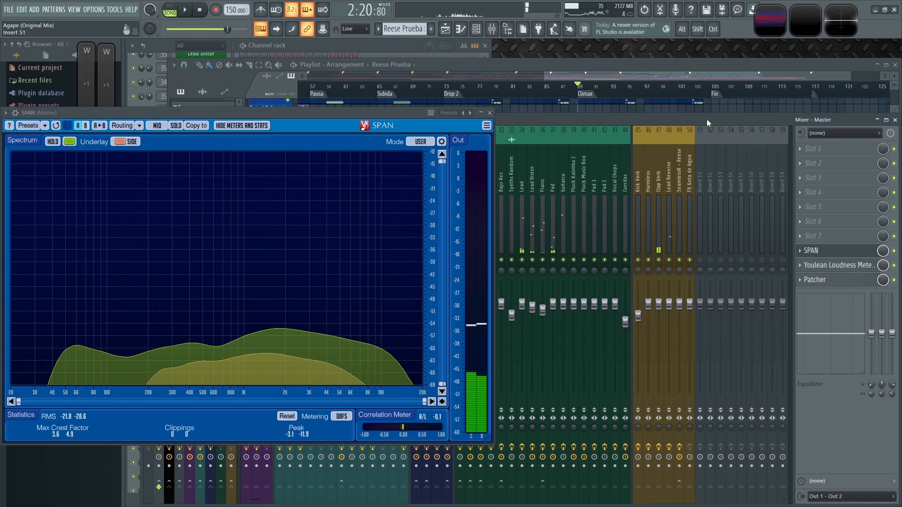
pyautogui.moveTo(308, 117); pyautogui.dragTo(303, 192)
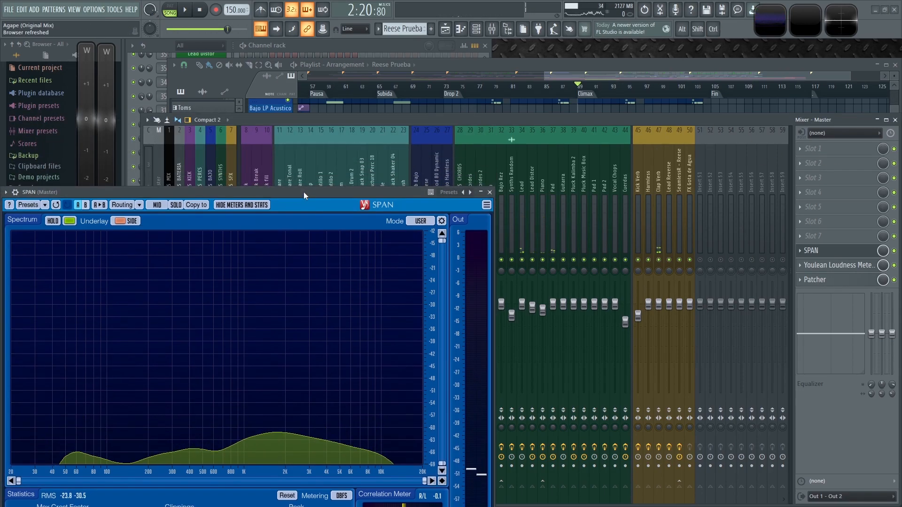
pyautogui.click(168, 161)
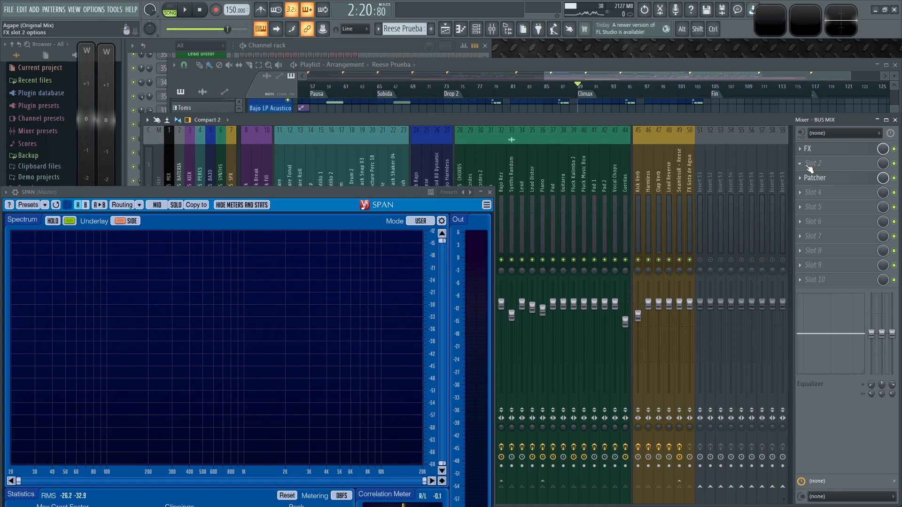
pyautogui.click(809, 193)
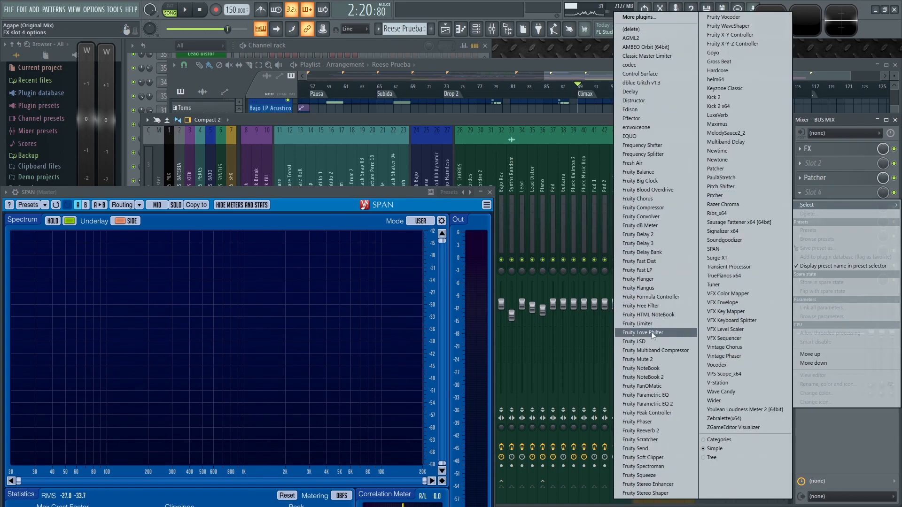
pyautogui.click(660, 323)
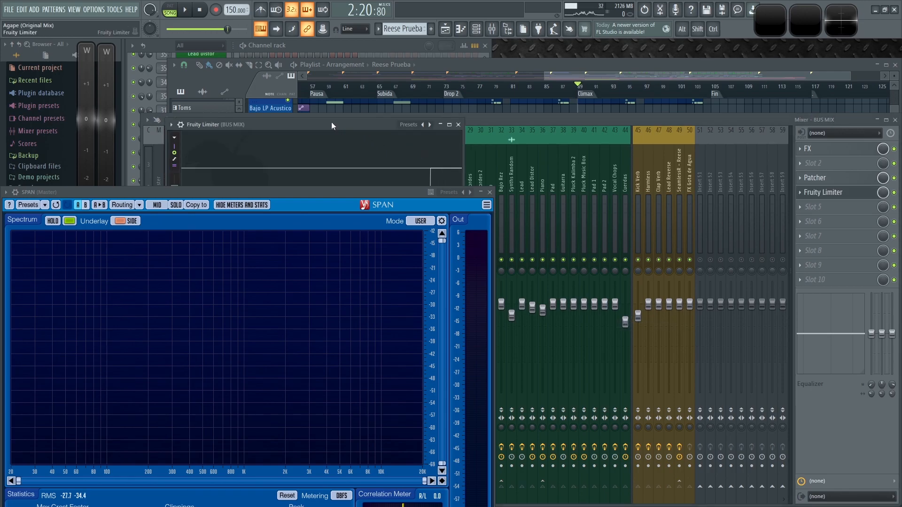
# Detach the Fruity Limiter window and arrange it beside SPAN.
pyautogui.moveTo(331, 125); pyautogui.dragTo(639, 123)
pyautogui.click(478, 123)
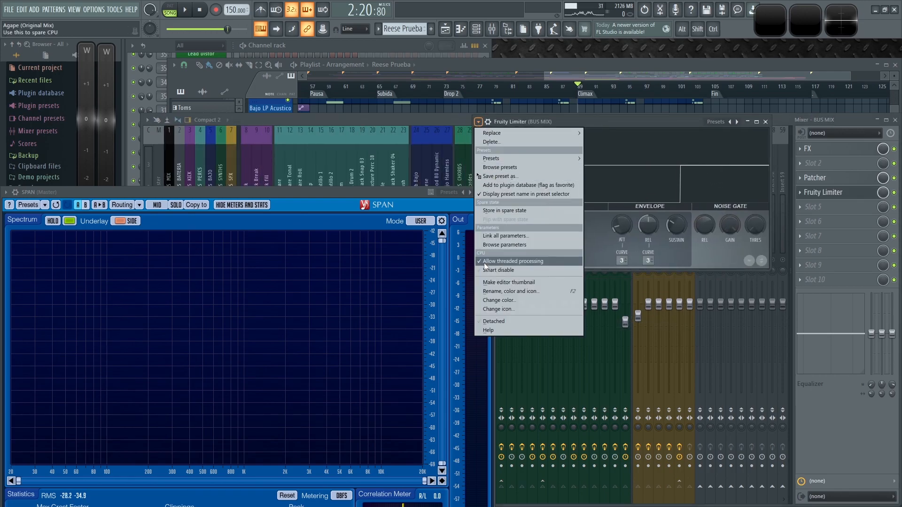
pyautogui.click(508, 323)
pyautogui.moveTo(321, 196); pyautogui.dragTo(316, 135)
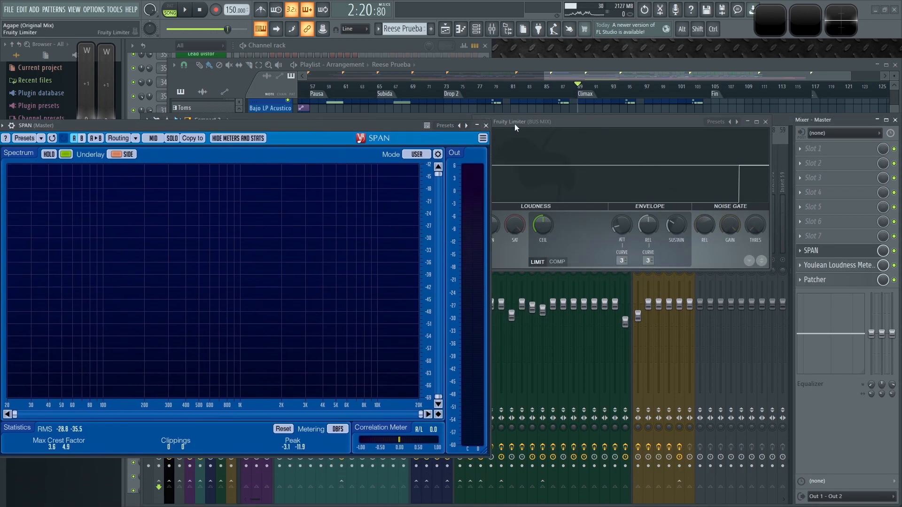
# Enlarge the Fruity Limiter window and play the Climax to check the mix level against the limiter ceiling.
pyautogui.moveTo(564, 124); pyautogui.dragTo(528, 131)
pyautogui.moveTo(735, 278); pyautogui.dragTo(882, 398)
pyautogui.moveTo(656, 129); pyautogui.dragTo(559, 170)
pyautogui.press('space')
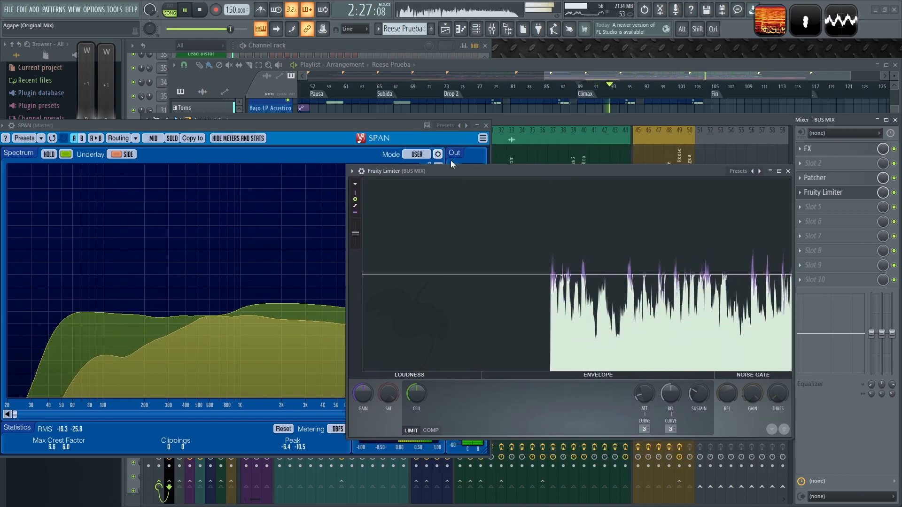
pyautogui.press('space')
# Close SPAN and return the BUS MIX fader to its default level.
pyautogui.click(486, 126)
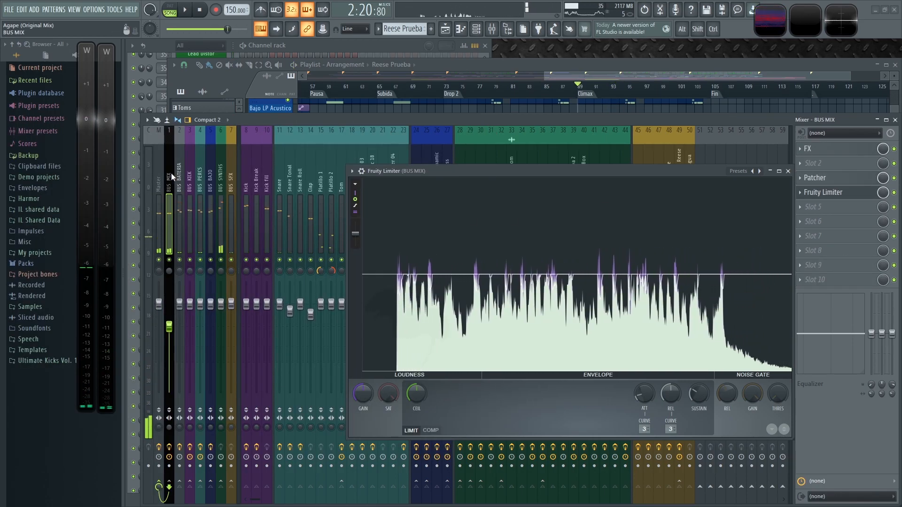
pyautogui.click(172, 177)
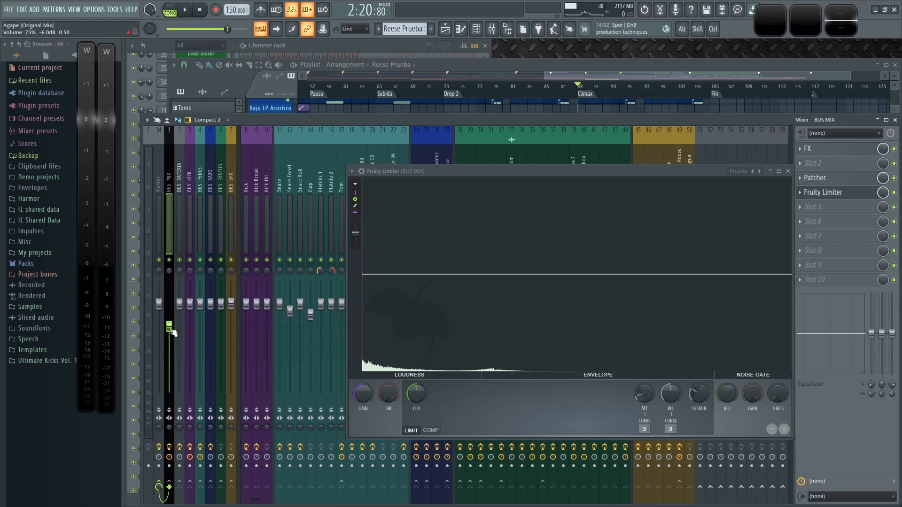
pyautogui.moveTo(706, 174); pyautogui.dragTo(659, 177)
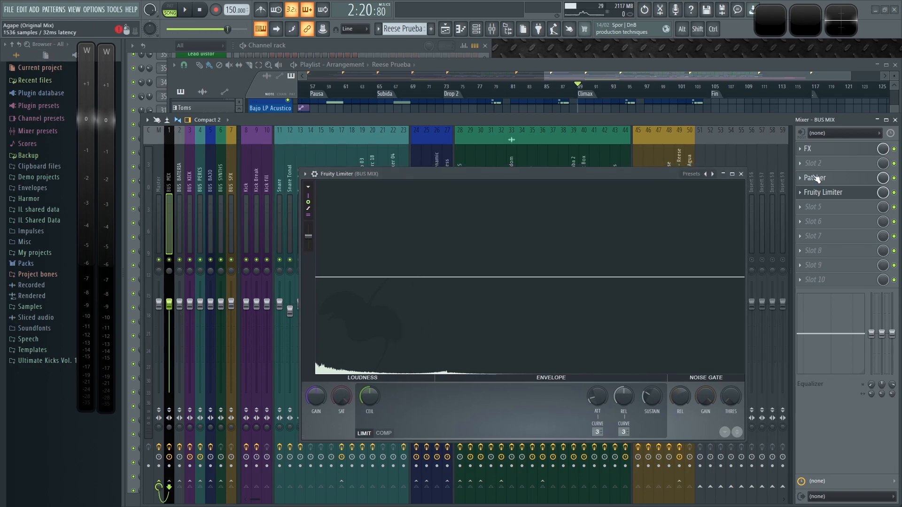
# Load Fruity Balance into slot 2 of BUS MIX and set its volume to -6.0 dB.
pyautogui.click(807, 165)
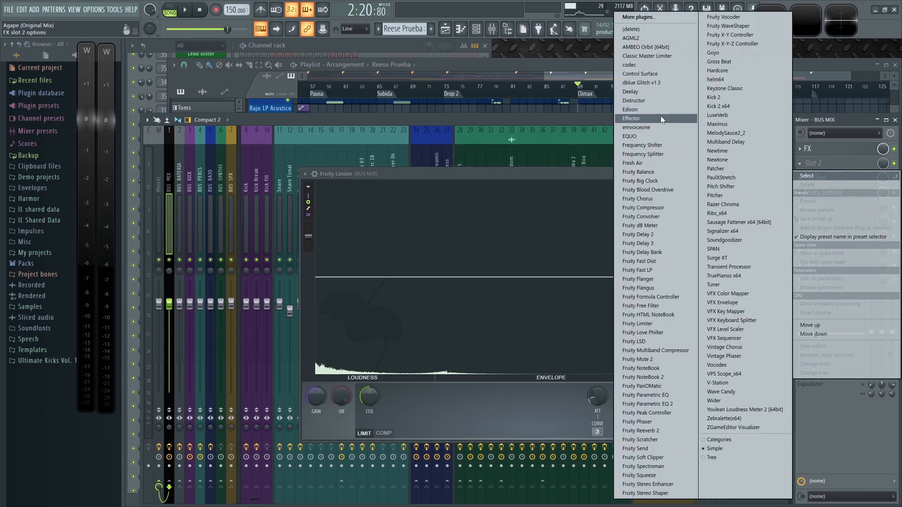
pyautogui.click(659, 172)
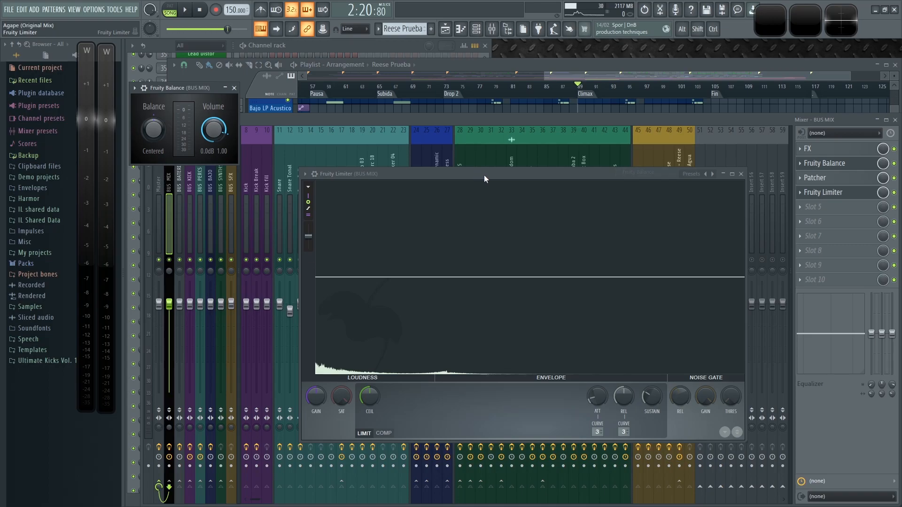
pyautogui.moveTo(196, 91); pyautogui.dragTo(567, 102)
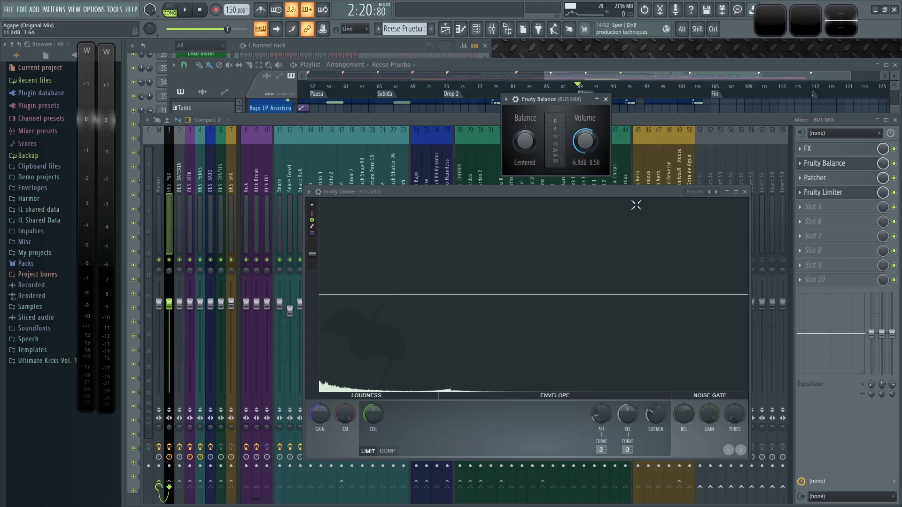
# Play the opening of the Climax several times to examine the reduced level reaching Fruity Limiter.
pyautogui.press('space')
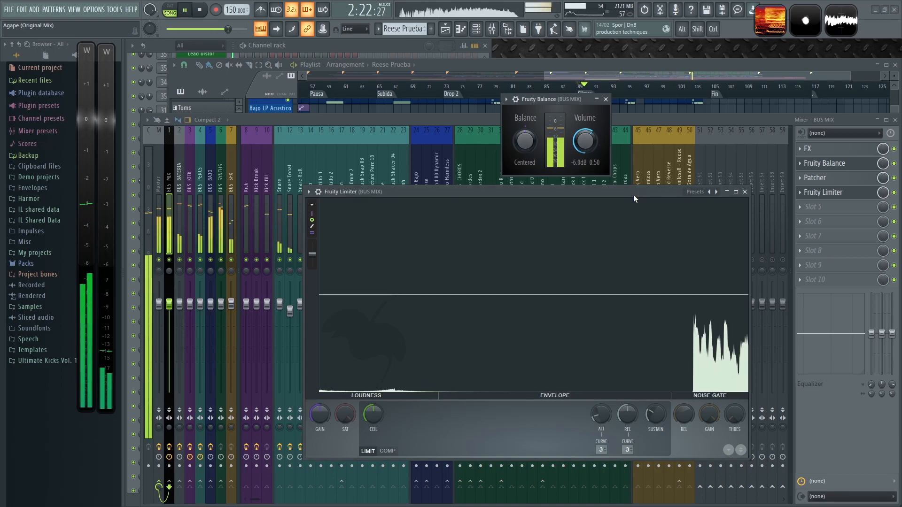
pyautogui.press('space')
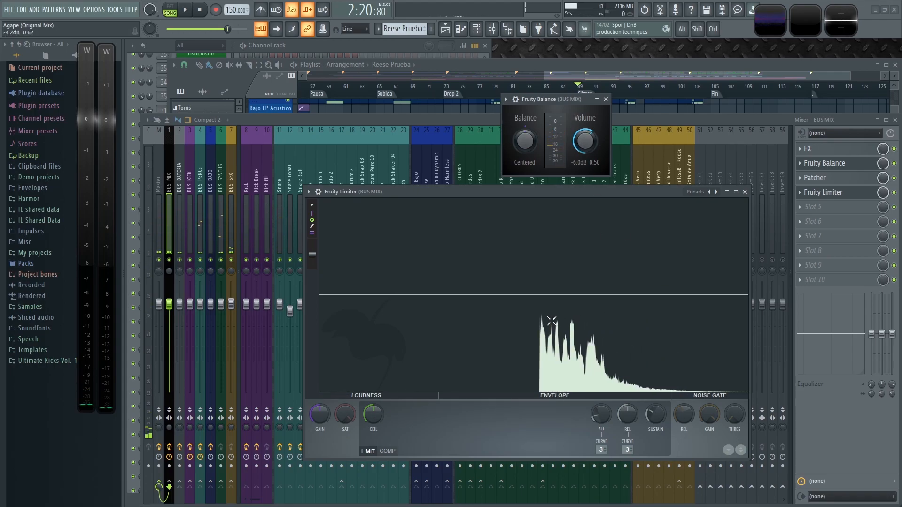
pyautogui.press('space')
pyautogui.press('space')
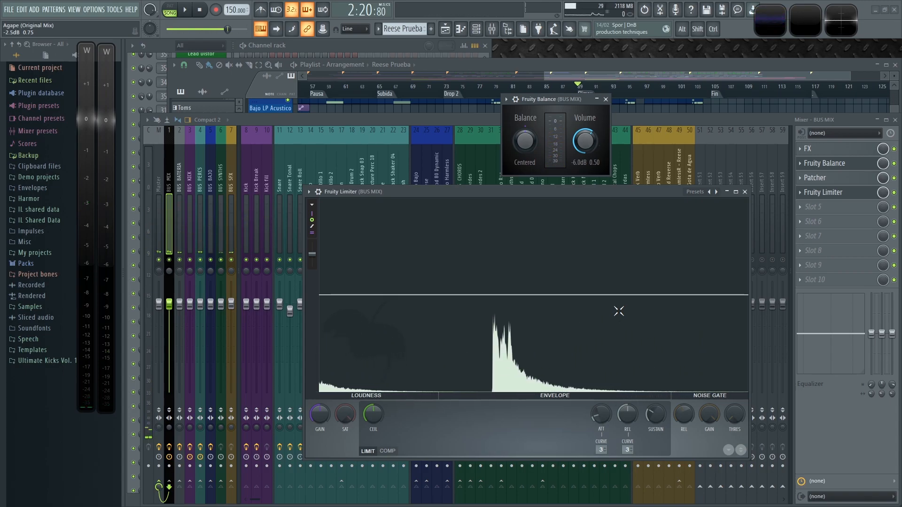
pyautogui.press('space')
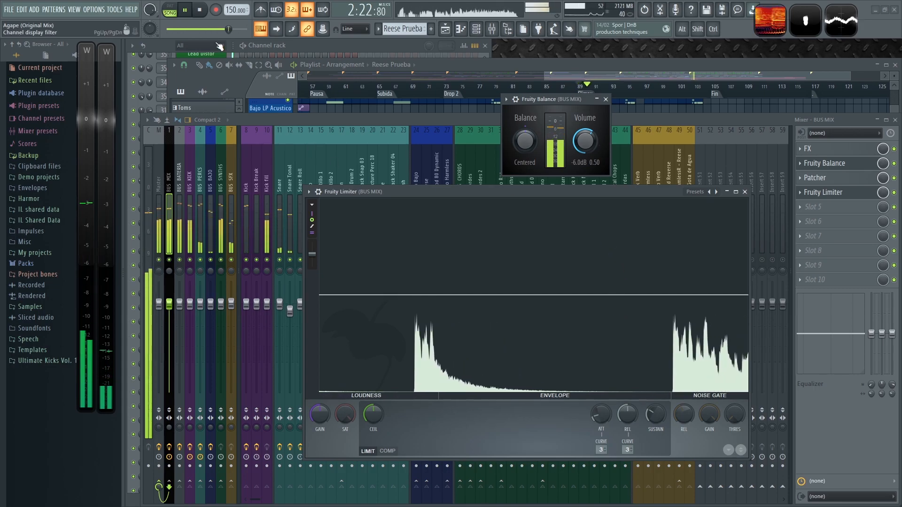
pyautogui.press('space')
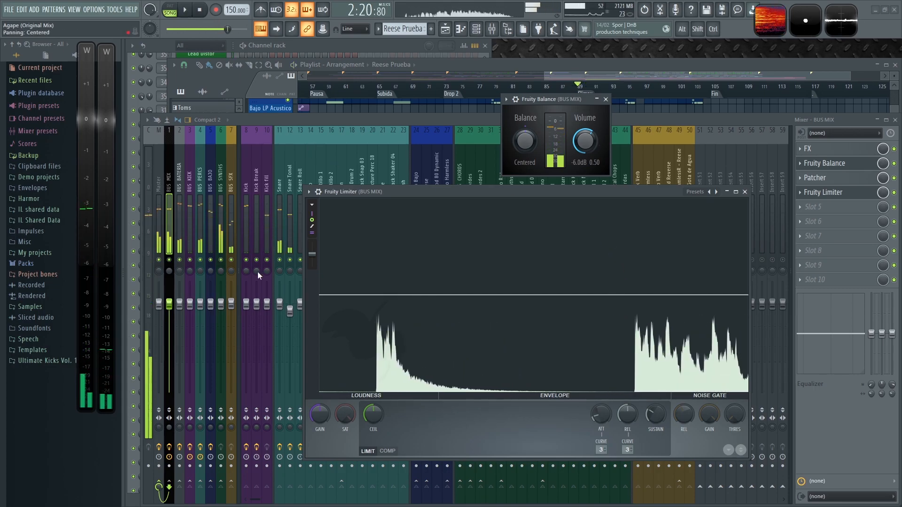
# Minimize Fruity Balance and, during playback, set Fruity Limiter's compressor threshold to -3.2 dB.
pyautogui.click(597, 99)
pyautogui.moveTo(169, 303); pyautogui.dragTo(170, 329)
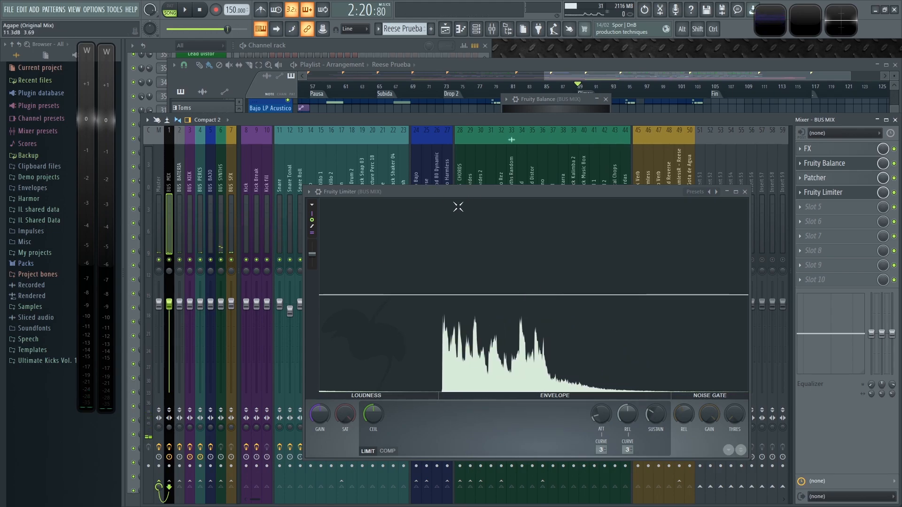
pyautogui.press('space')
pyautogui.moveTo(615, 192); pyautogui.dragTo(585, 184)
pyautogui.click(357, 443)
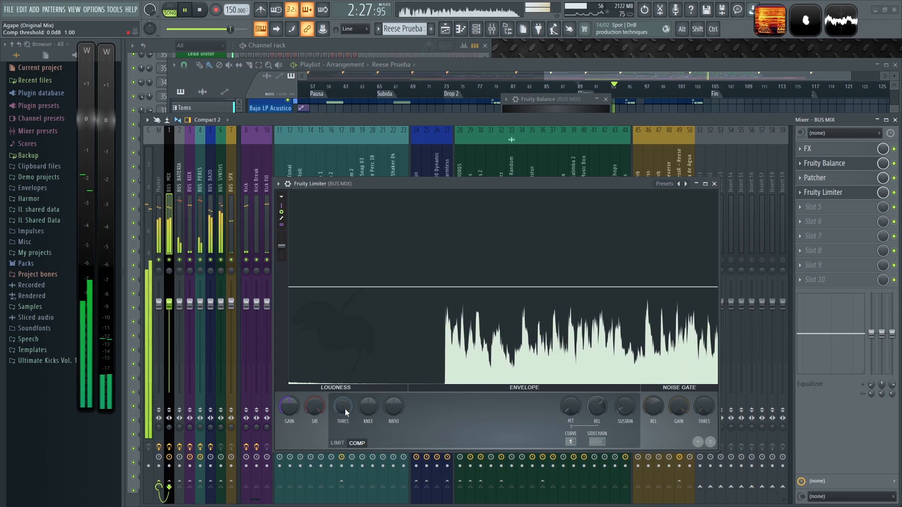
pyautogui.moveTo(344, 408); pyautogui.dragTo(345, 418)
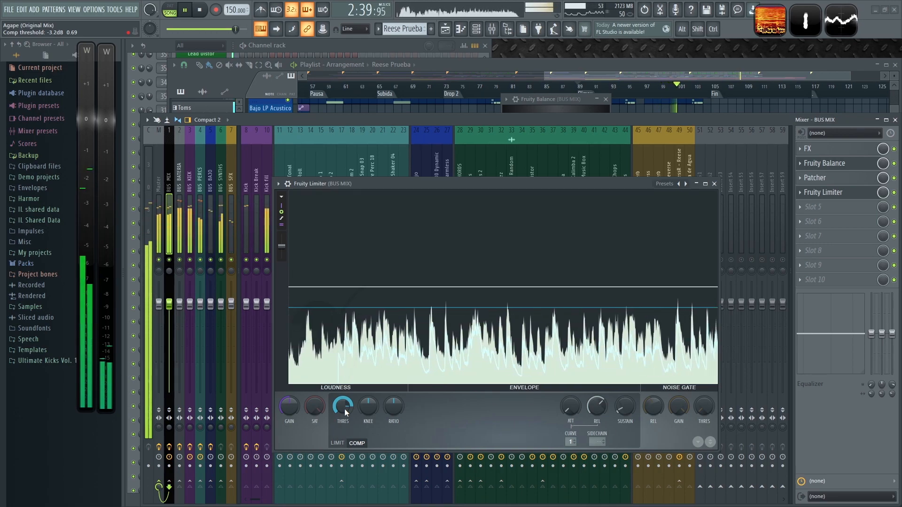
# Enlarge the Fruity Limiter window and refine the compressor threshold to -3.7 dB while the Climax plays.
pyautogui.moveTo(540, 183); pyautogui.dragTo(520, 98)
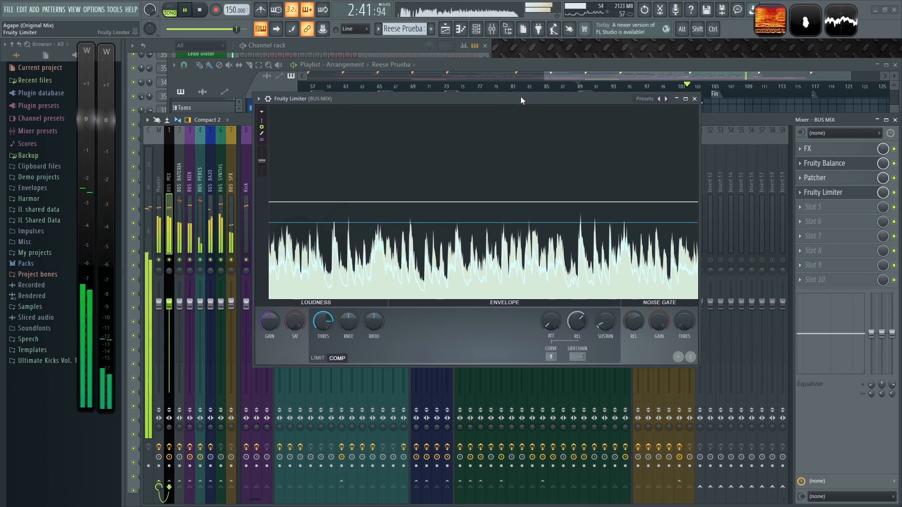
pyautogui.moveTo(697, 366); pyautogui.dragTo(786, 471)
pyautogui.moveTo(587, 100); pyautogui.dragTo(571, 104)
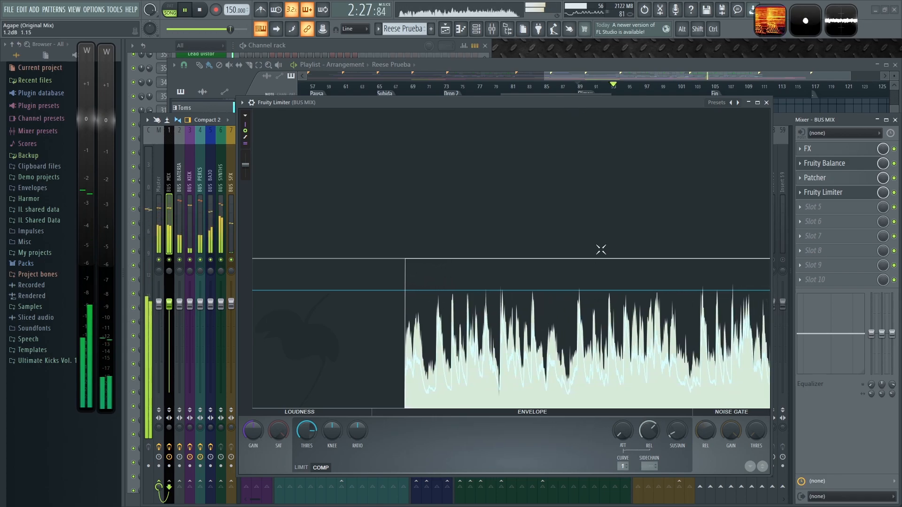
pyautogui.moveTo(307, 428)
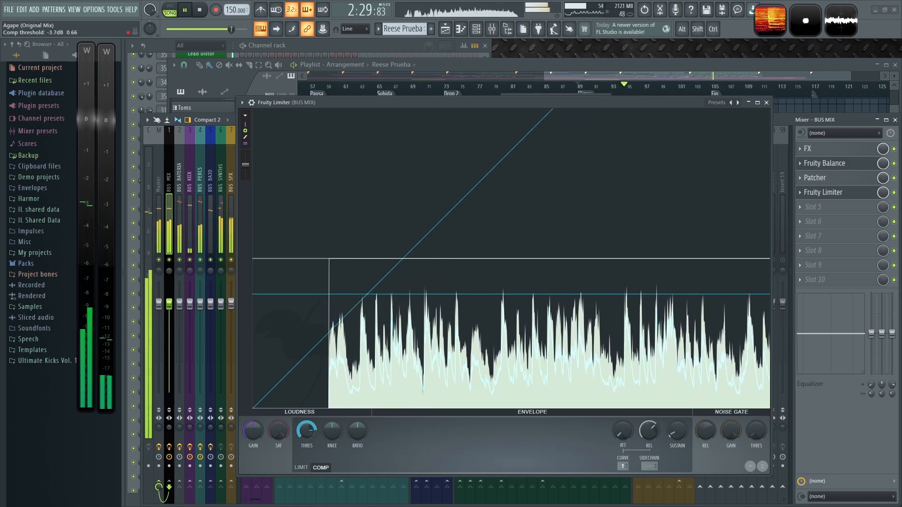
pyautogui.press('space')
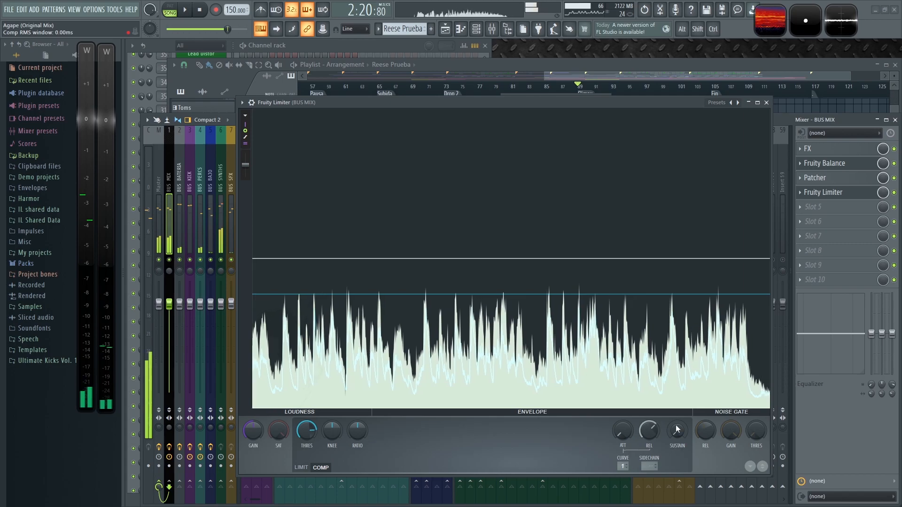
# Set Fruity Limiter's soft saturation threshold to about -3.4 dB, raise the compressor's knee and ratio, and audition the Climax.
pyautogui.moveTo(278, 430); pyautogui.dragTo(278, 418)
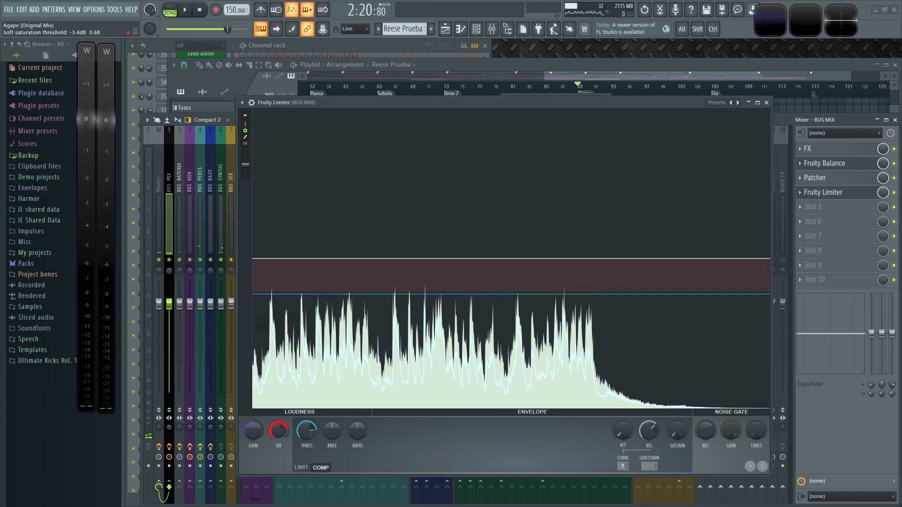
pyautogui.moveTo(332, 430); pyautogui.dragTo(357, 415)
pyautogui.press('space')
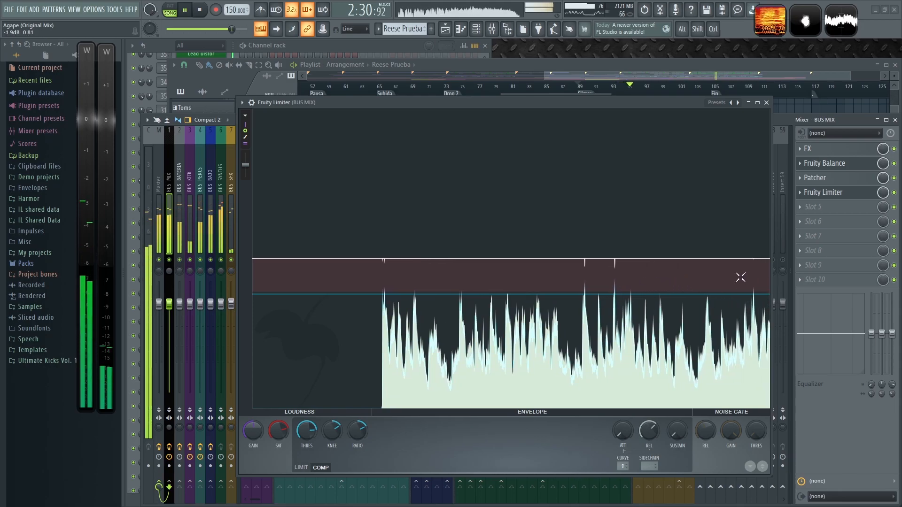
pyautogui.moveTo(283, 431); pyautogui.dragTo(283, 419)
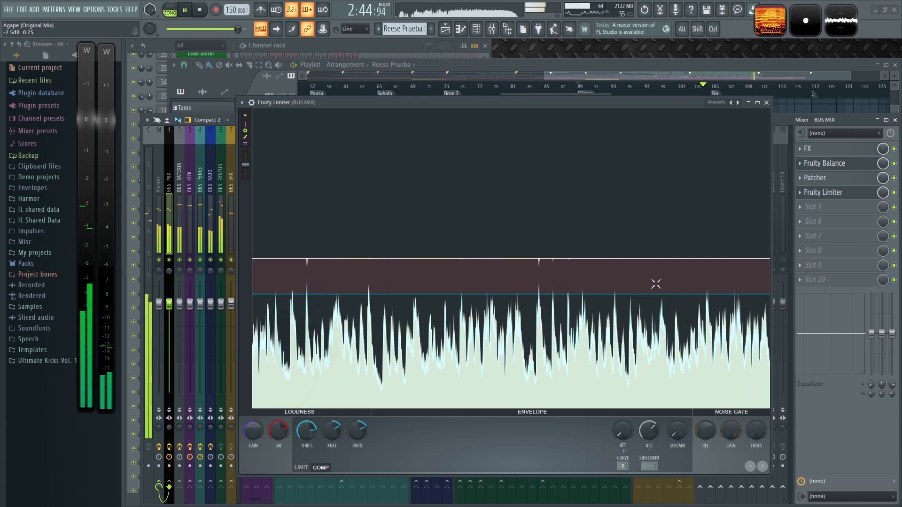
pyautogui.click(201, 9)
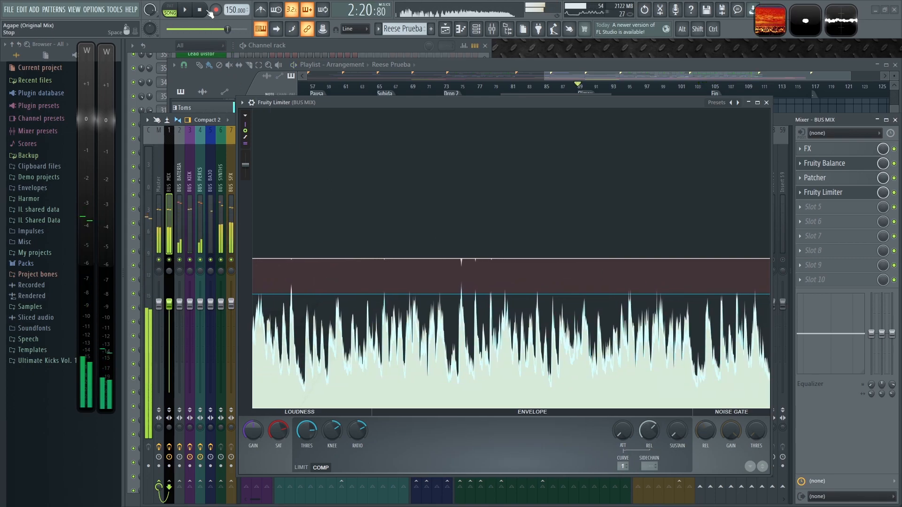
pyautogui.click(201, 10)
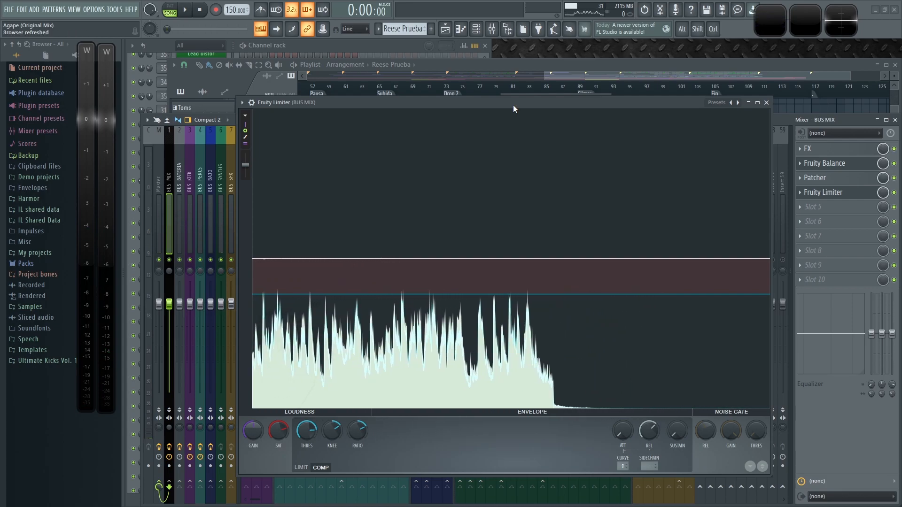
# Close Fruity Limiter and load Maximus into slot 5 of BUS MIX in a detached window.
pyautogui.click(774, 128)
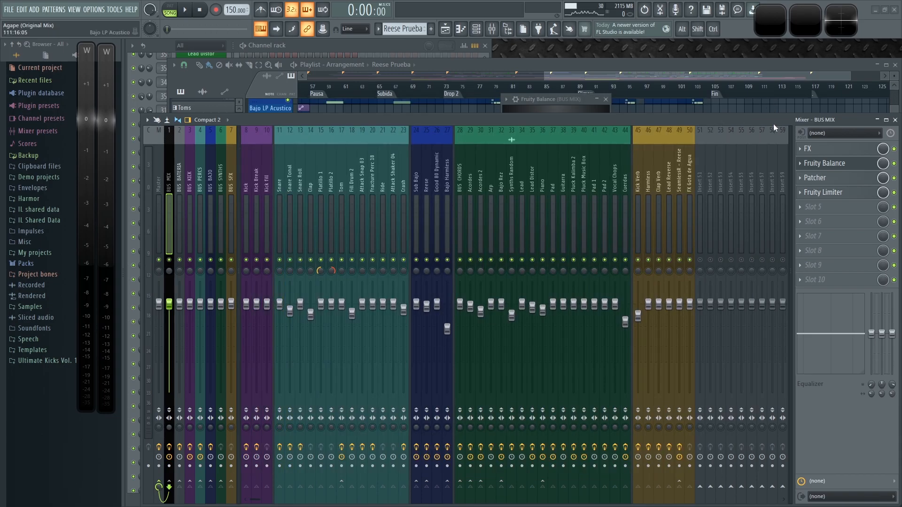
pyautogui.click(810, 211)
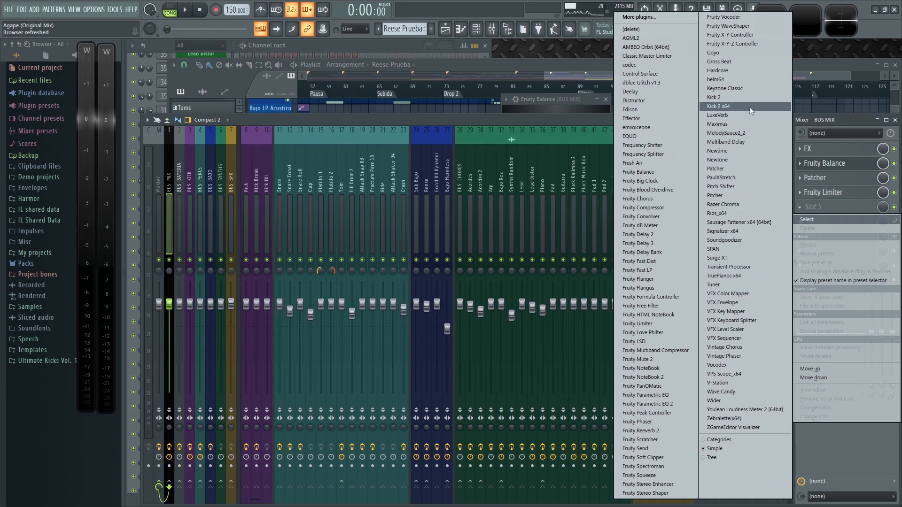
pyautogui.click(725, 124)
pyautogui.click(183, 137)
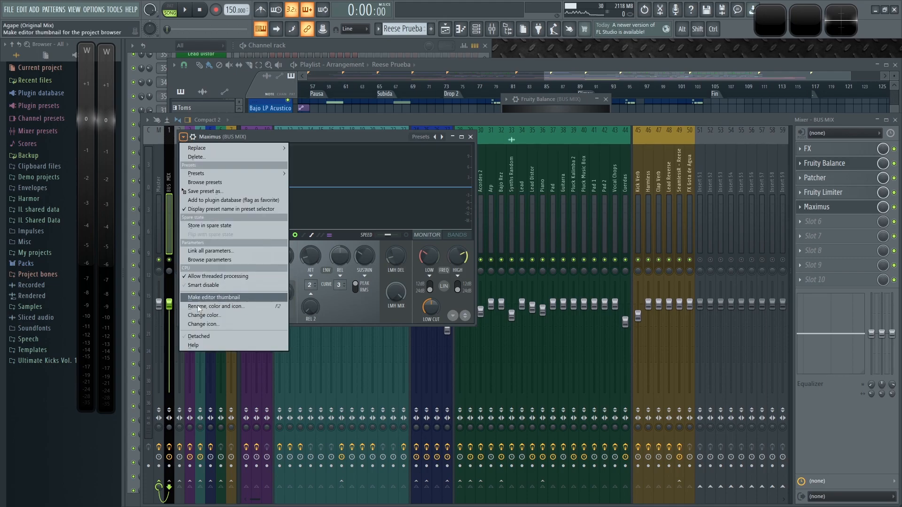
pyautogui.click(218, 336)
pyautogui.moveTo(354, 138); pyautogui.dragTo(618, 206)
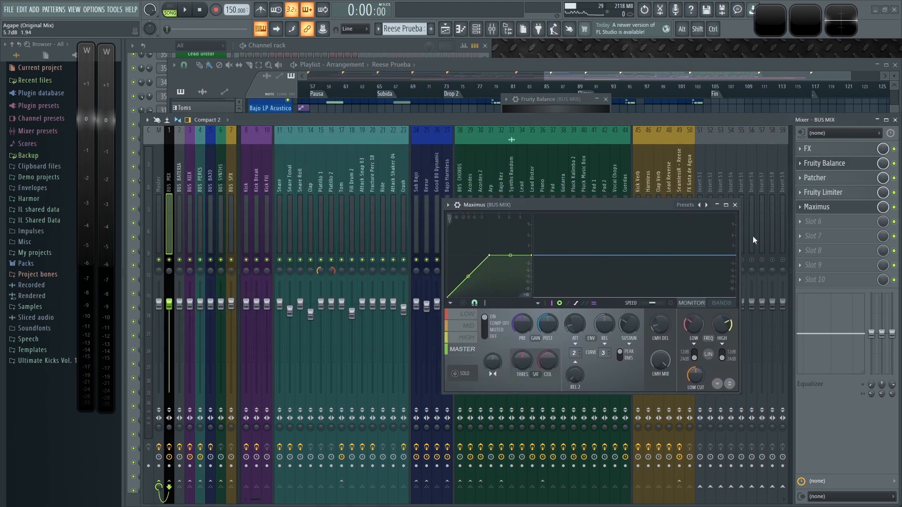
# Open Youlean Loudness Meter 2 and SPAN from the Master track and stack them, with a smaller SPAN below the loudness meter.
pyautogui.click(160, 182)
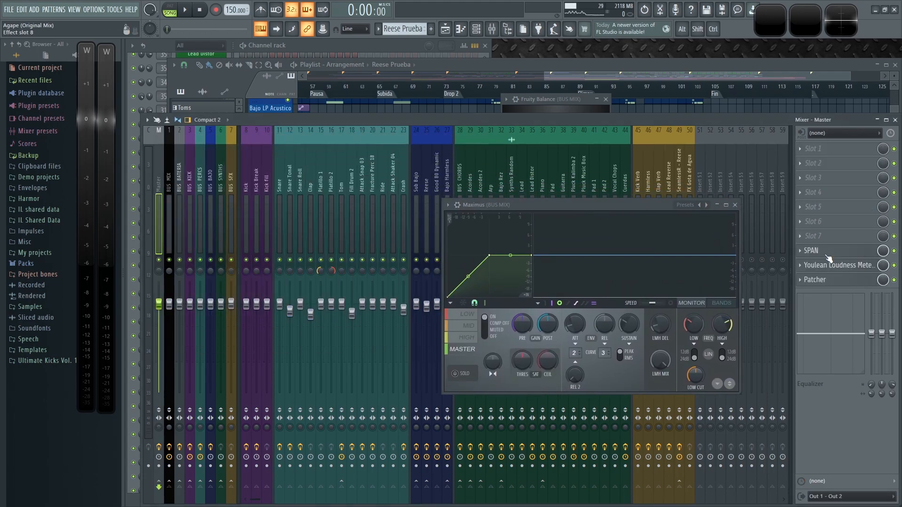
pyautogui.click(834, 266)
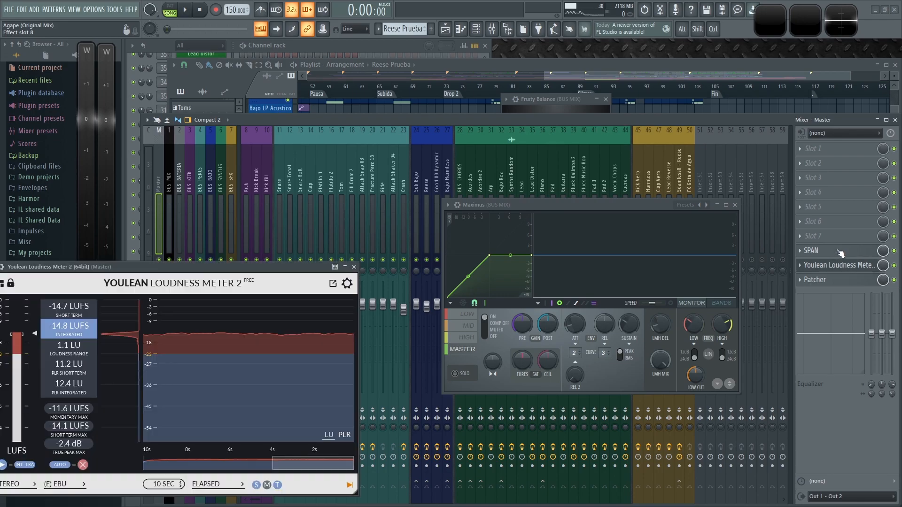
pyautogui.click(840, 253)
pyautogui.click(134, 483)
pyautogui.moveTo(86, 266); pyautogui.dragTo(101, 20)
pyautogui.moveTo(445, 133); pyautogui.dragTo(401, 175)
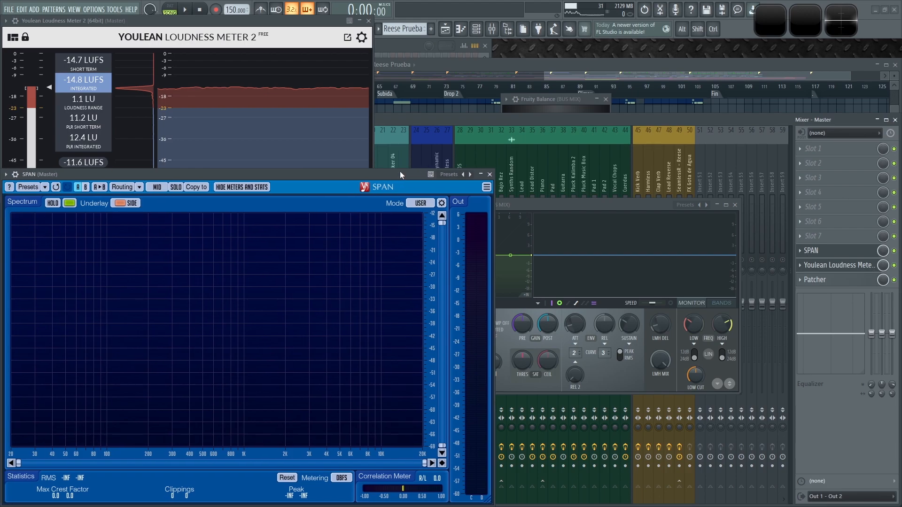
pyautogui.moveTo(488, 502); pyautogui.dragTo(362, 429)
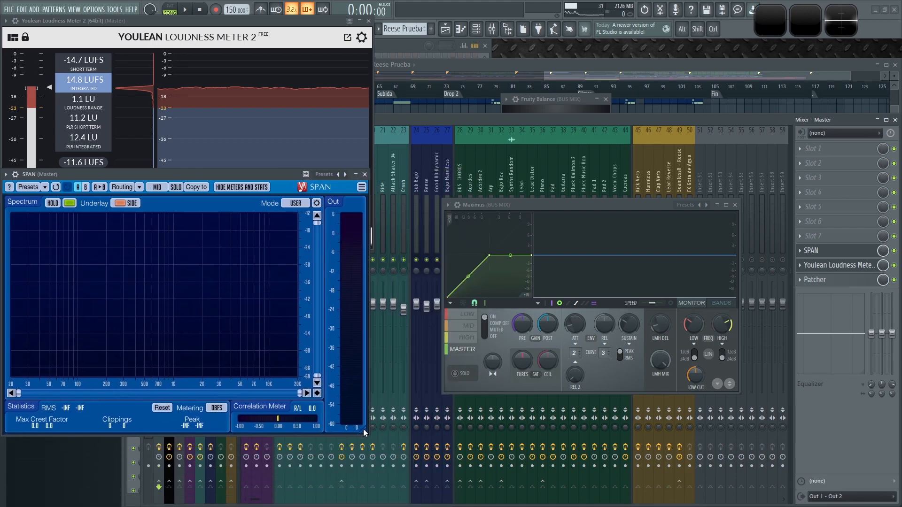
pyautogui.moveTo(184, 178); pyautogui.dragTo(185, 249)
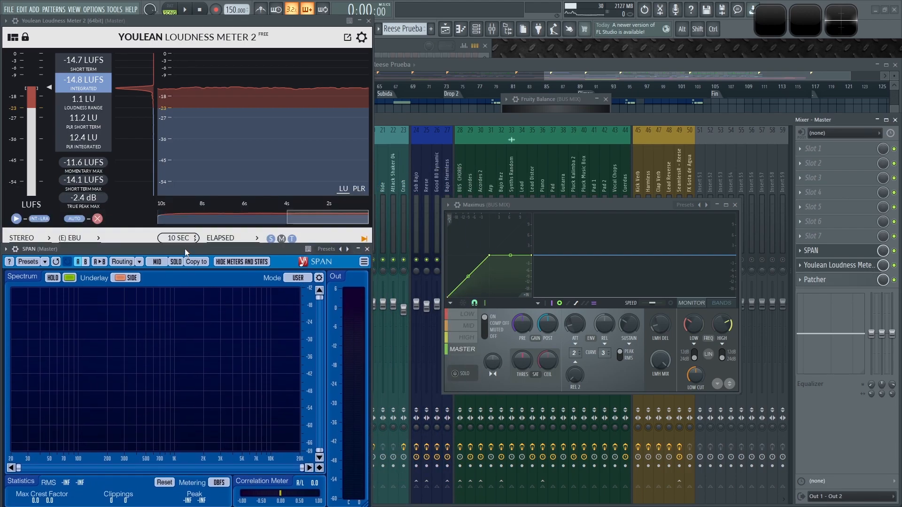
# Enlarge the Maximus window beside the meters and play the song from the beginning.
pyautogui.moveTo(574, 208); pyautogui.dragTo(502, 138)
pyautogui.moveTo(677, 326); pyautogui.dragTo(821, 443)
pyautogui.moveTo(546, 126); pyautogui.dragTo(568, 135)
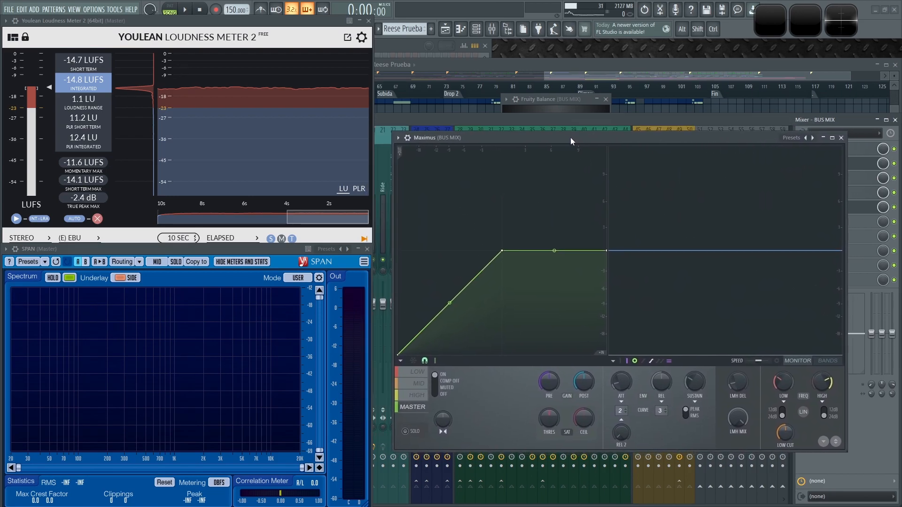
pyautogui.press('space')
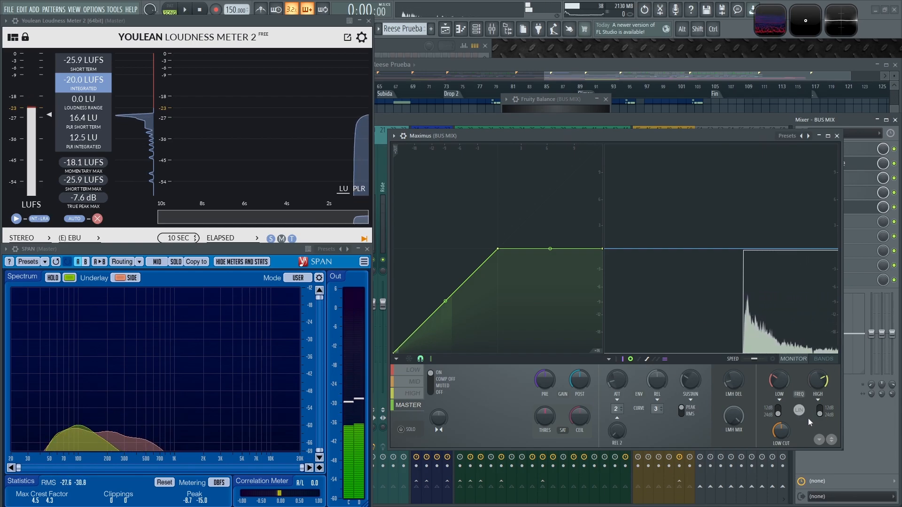
# Move the loudness meter down to uncover the hint panel, set Maximus's low cut to 35 Hz, and play the song.
pyautogui.moveTo(781, 435)
pyautogui.mouseDown()
pyautogui.moveTo(781, 415)
pyautogui.moveTo(781, 445)
pyautogui.mouseUp()
pyautogui.moveTo(94, 21); pyautogui.dragTo(96, 45)
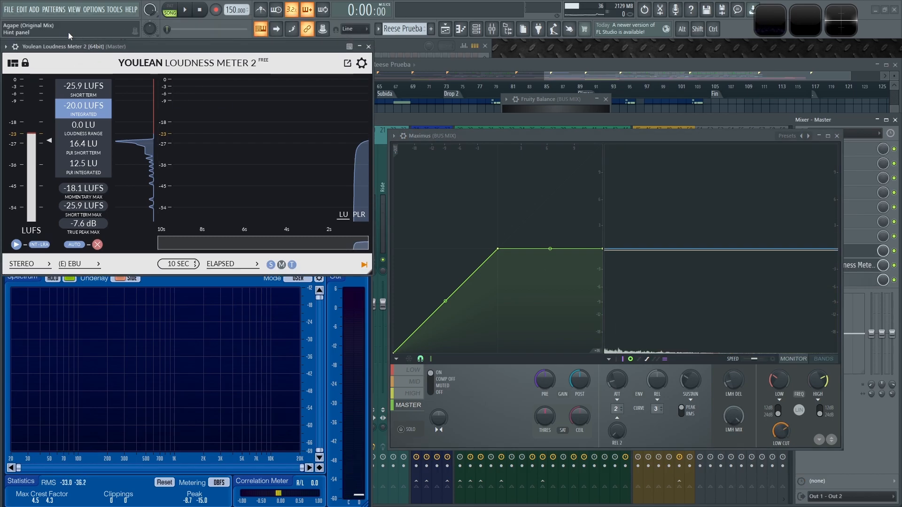
pyautogui.moveTo(781, 429); pyautogui.dragTo(780, 433)
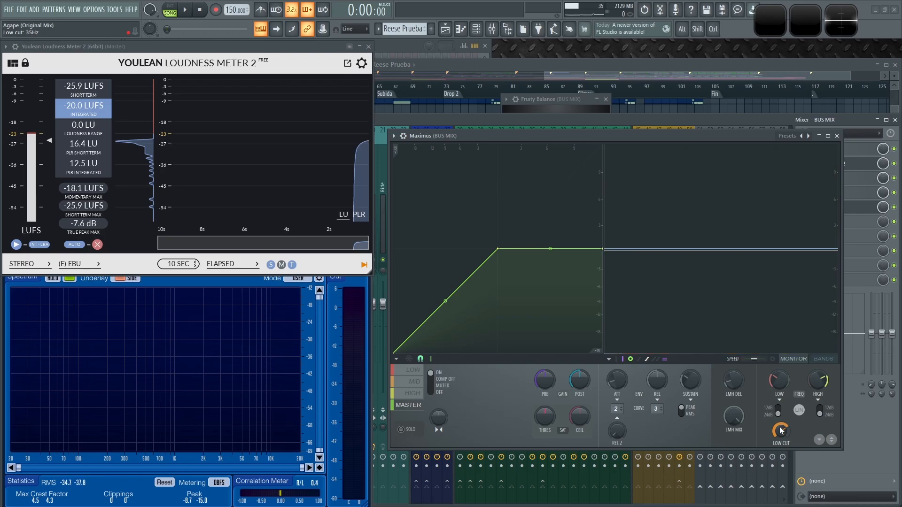
pyautogui.press('space')
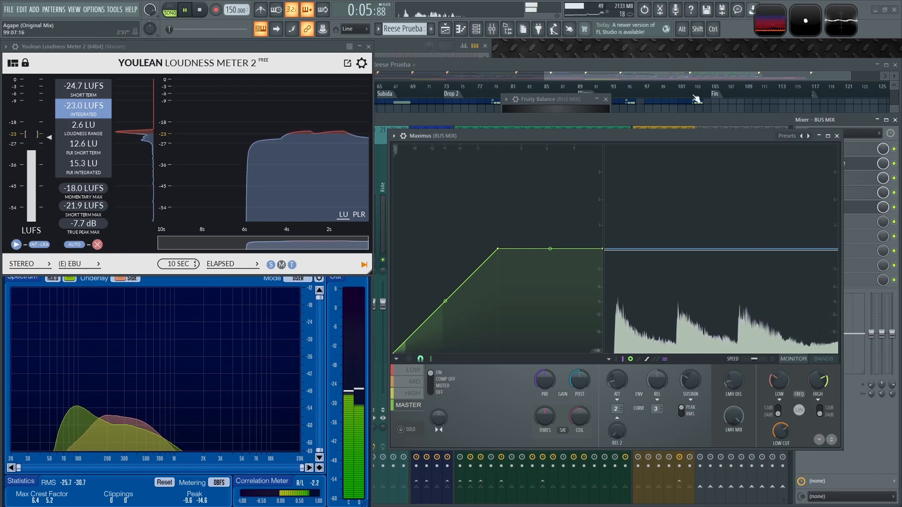
# Close the Fruity Balance window and play the song from the Climax marker.
pyautogui.click(605, 99)
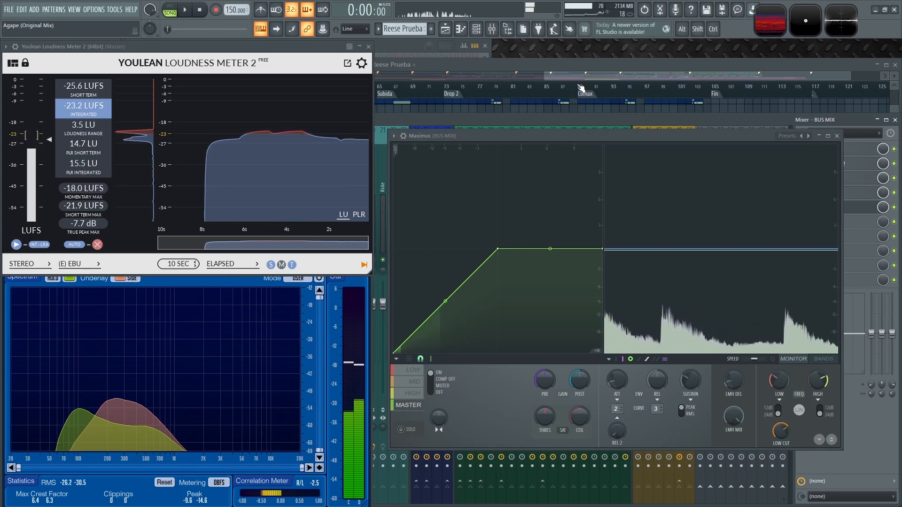
pyautogui.click(583, 87)
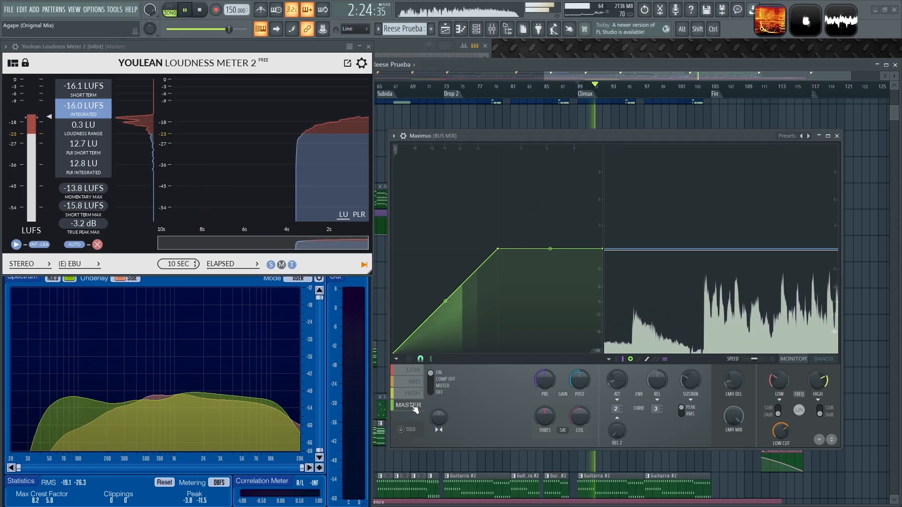
pyautogui.press('space')
# Solo the LOW band in Maximus and audition it from the Climax.
pyautogui.click(414, 372)
pyautogui.click(407, 431)
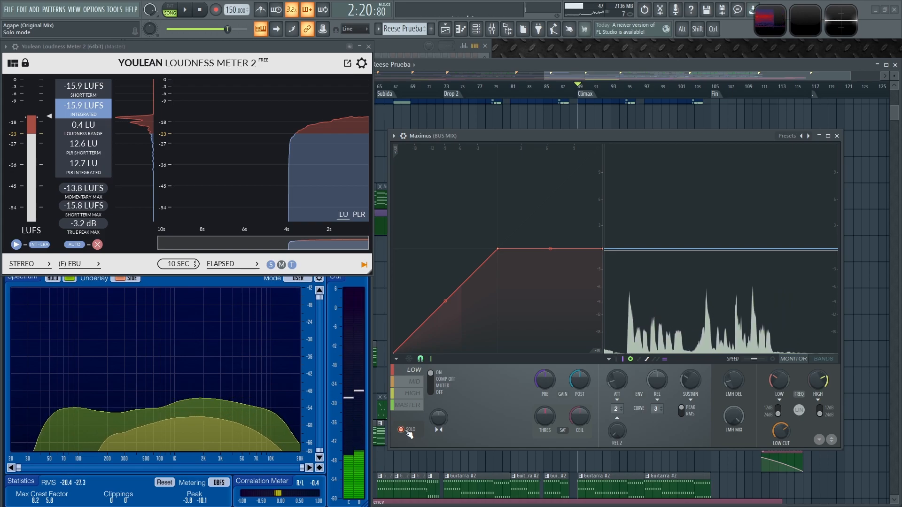
pyautogui.press('space')
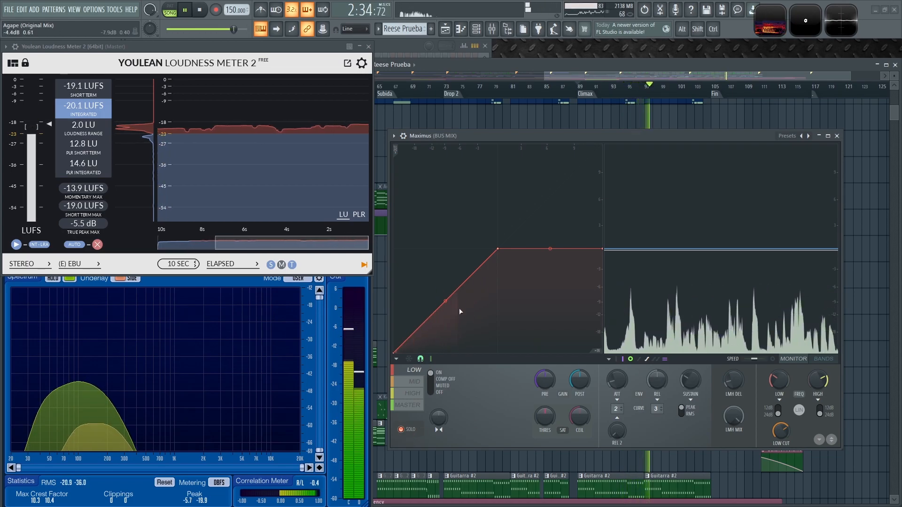
# Audition the soloed MID band from the Climax and slightly adjust its stereo separation.
pyautogui.click(413, 383)
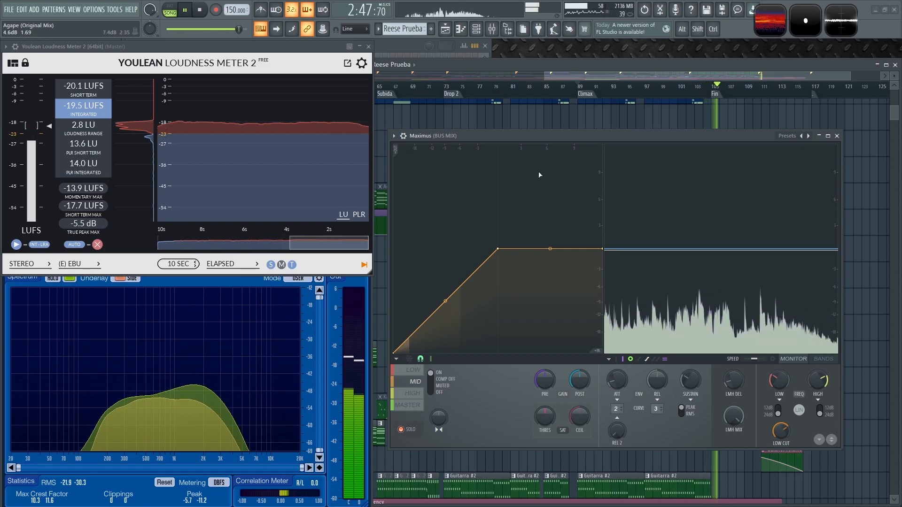
pyautogui.press('space')
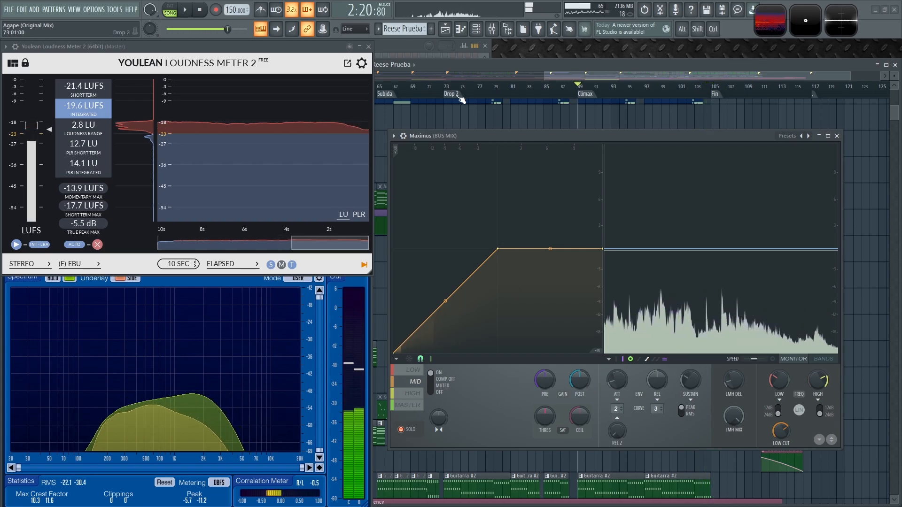
pyautogui.press('space')
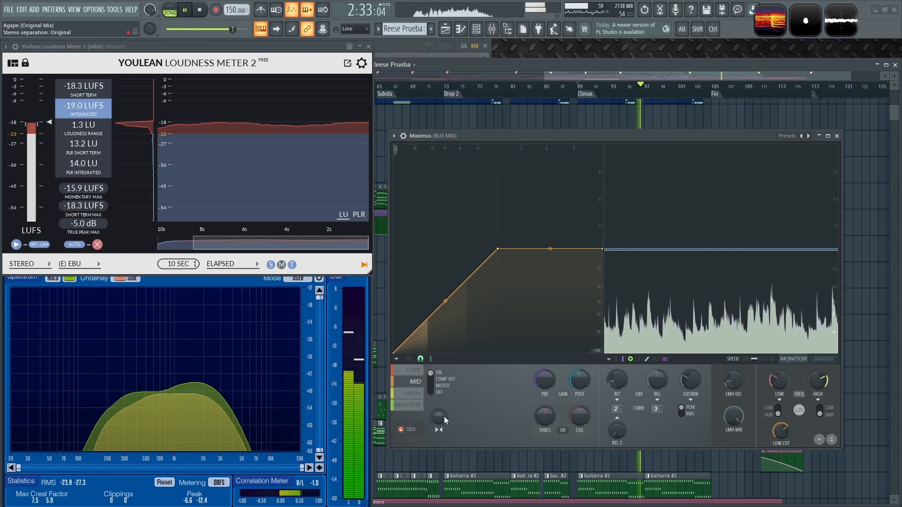
pyautogui.moveTo(438, 417); pyautogui.dragTo(439, 416)
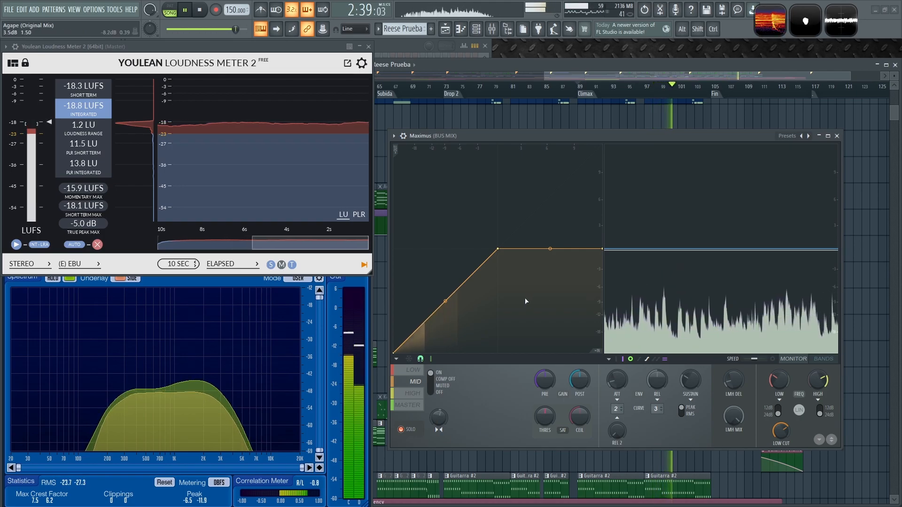
# Audition the soloed HIGH band from the Climax and add a point at about -11.2 dB to its compression curve.
pyautogui.click(413, 393)
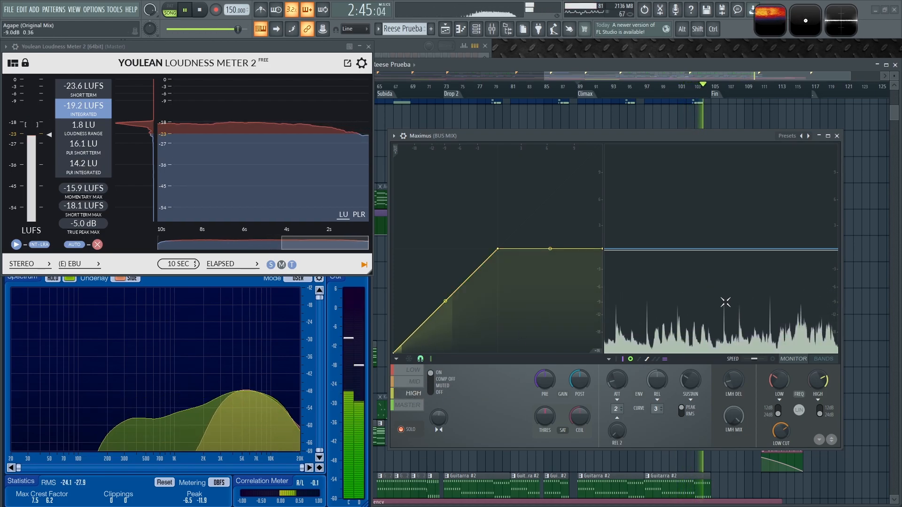
pyautogui.press('space')
pyautogui.press('space')
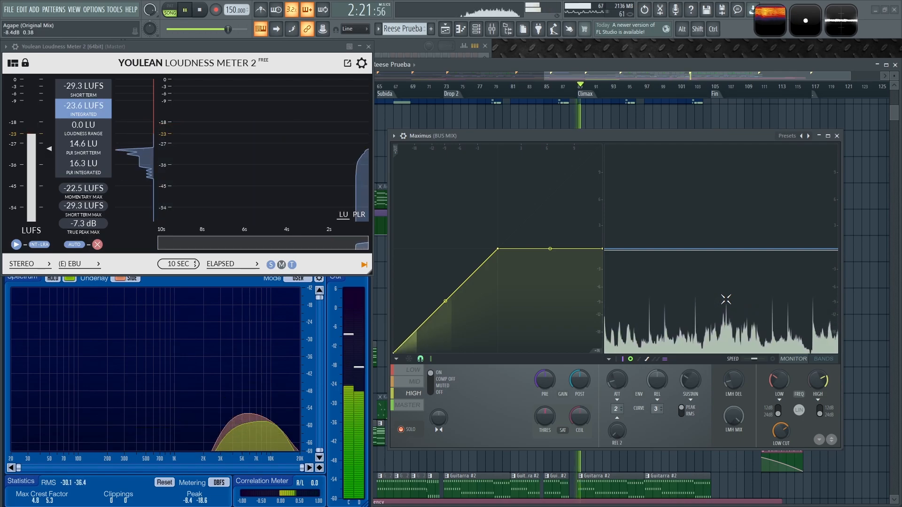
pyautogui.rightClick(435, 311)
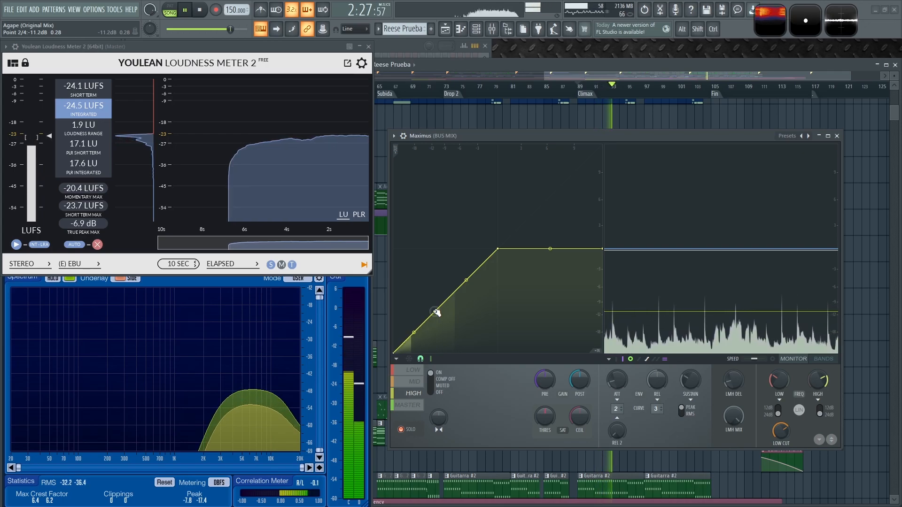
pyautogui.moveTo(439, 309); pyautogui.dragTo(446, 303)
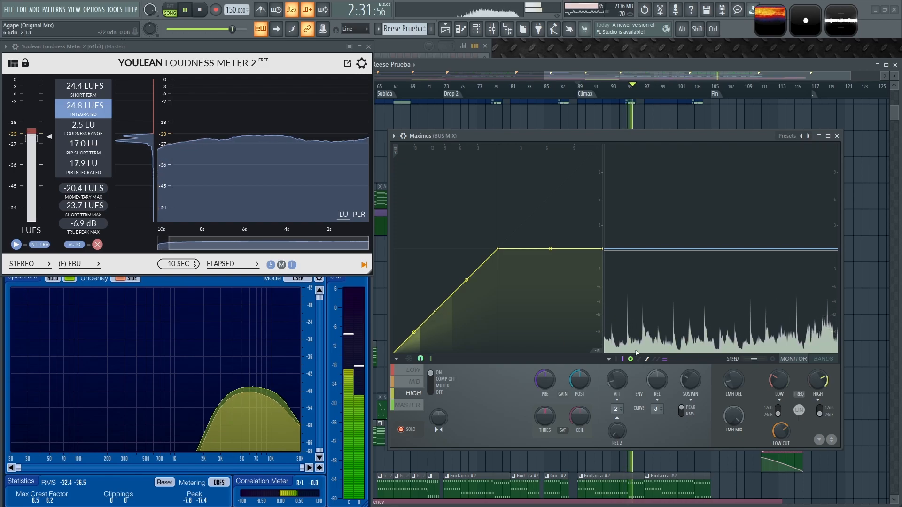
# Delete the HIGH band curve's default knee point and bend the remaining upper segment upward into a smooth soft knee.
pyautogui.moveTo(501, 255); pyautogui.dragTo(469, 287)
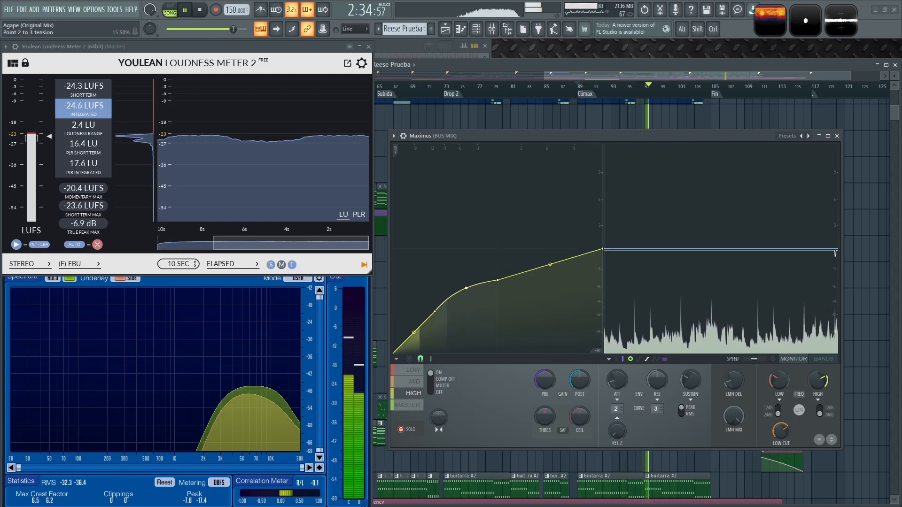
pyautogui.rightClick(497, 281)
pyautogui.click(505, 290)
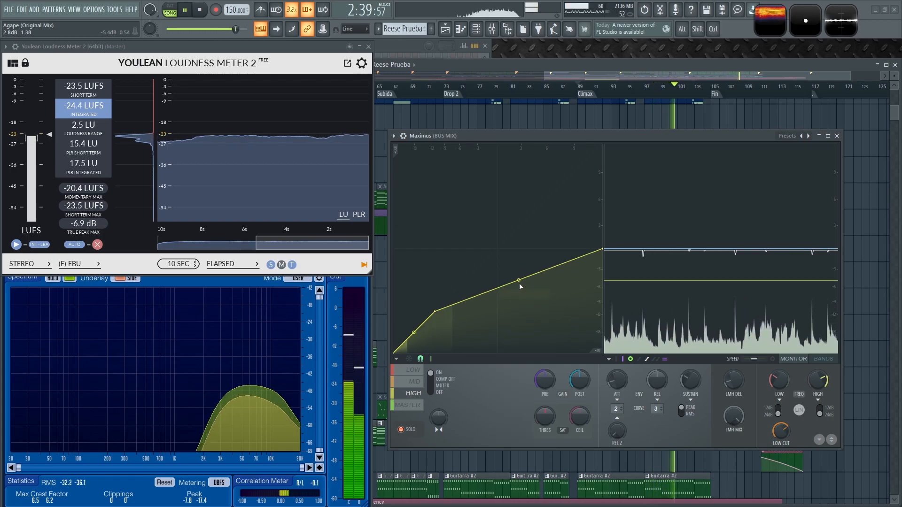
pyautogui.moveTo(476, 292); pyautogui.dragTo(477, 284)
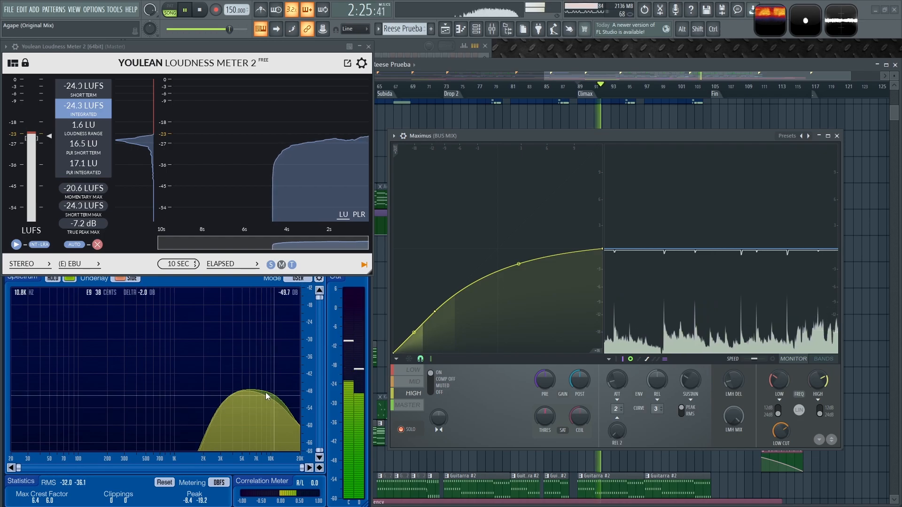
# Try different stereo separation amounts on the HIGH band during playback and settle slightly off the original position.
pyautogui.moveTo(439, 419); pyautogui.dragTo(439, 371)
pyautogui.moveTo(439, 418)
pyautogui.mouseDown()
pyautogui.moveTo(439, 432)
pyautogui.moveTo(439, 416)
pyautogui.mouseUp()
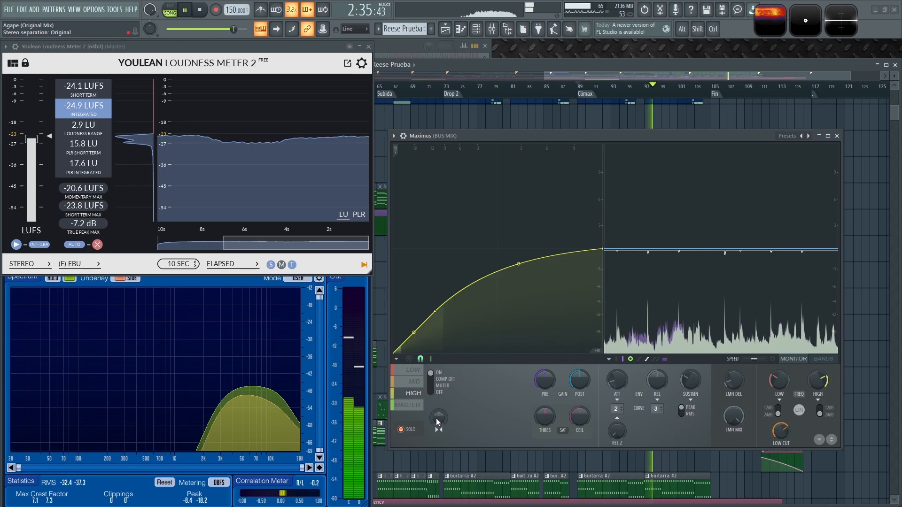
pyautogui.moveTo(436, 418); pyautogui.dragTo(438, 413)
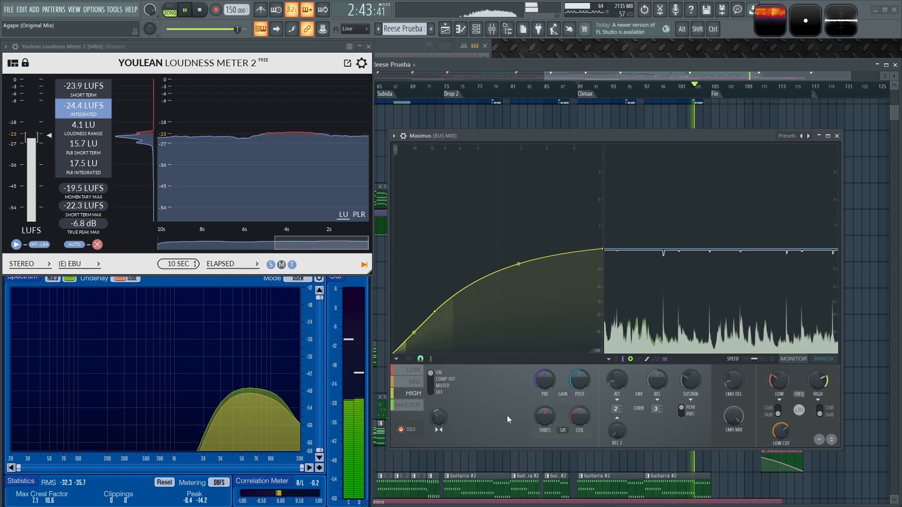
# Turn off band solo and audition the full mix from the Climax with the MASTER band selected.
pyautogui.click(415, 383)
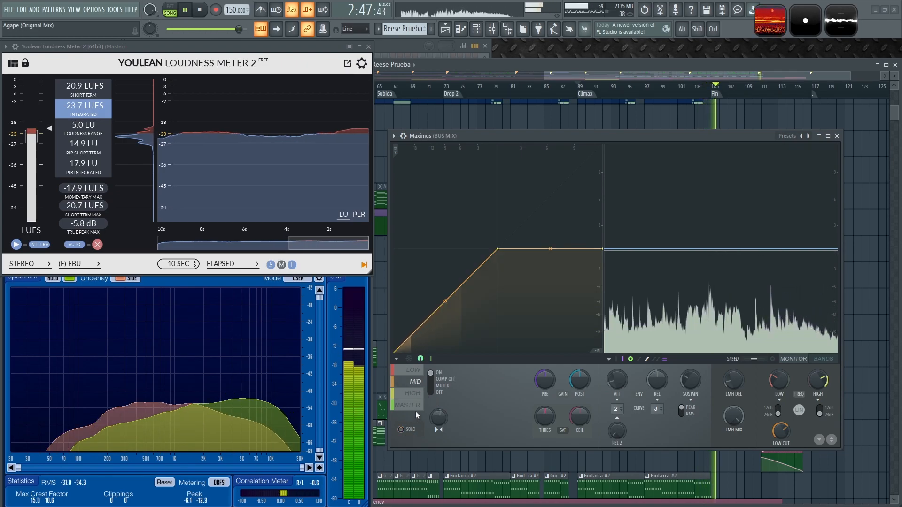
pyautogui.press('space')
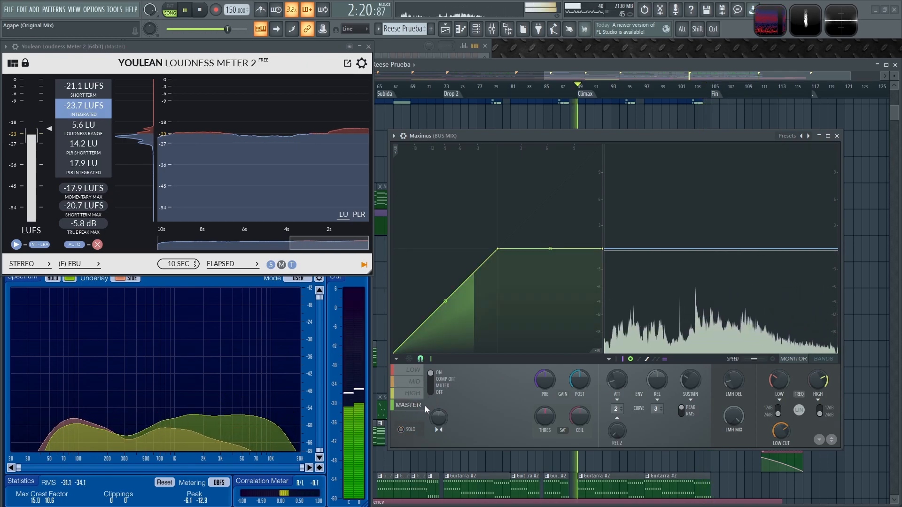
pyautogui.press('space')
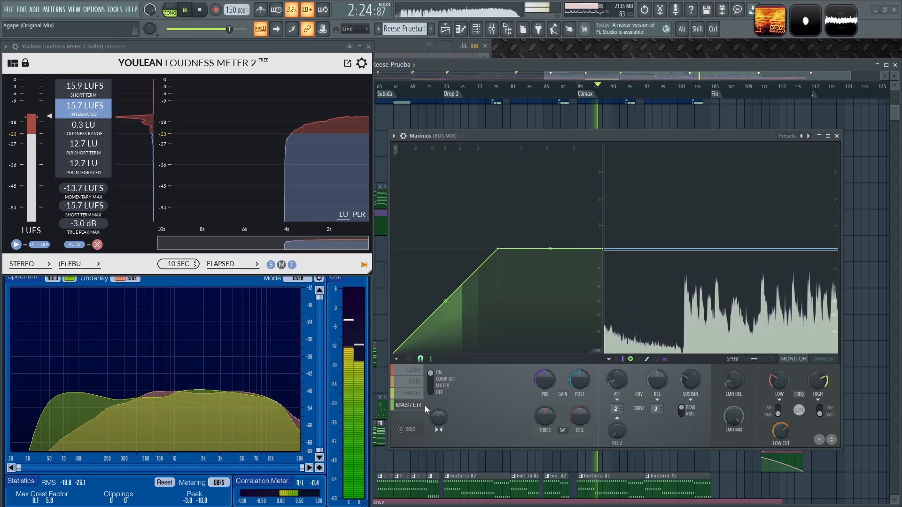
# Solo the LOW band again and briefly replay the start of the Climax.
pyautogui.click(413, 372)
pyautogui.press('space')
pyautogui.click(407, 429)
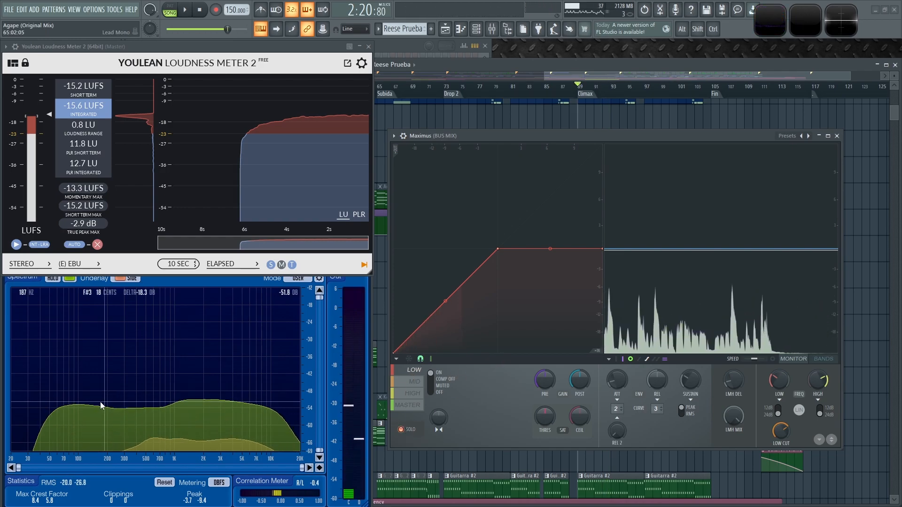
pyautogui.press('space')
pyautogui.press('space')
# Add a point above the LOW band curve's diagonal, gently round the segment to the knee, and audition without solo.
pyautogui.rightClick(468, 279)
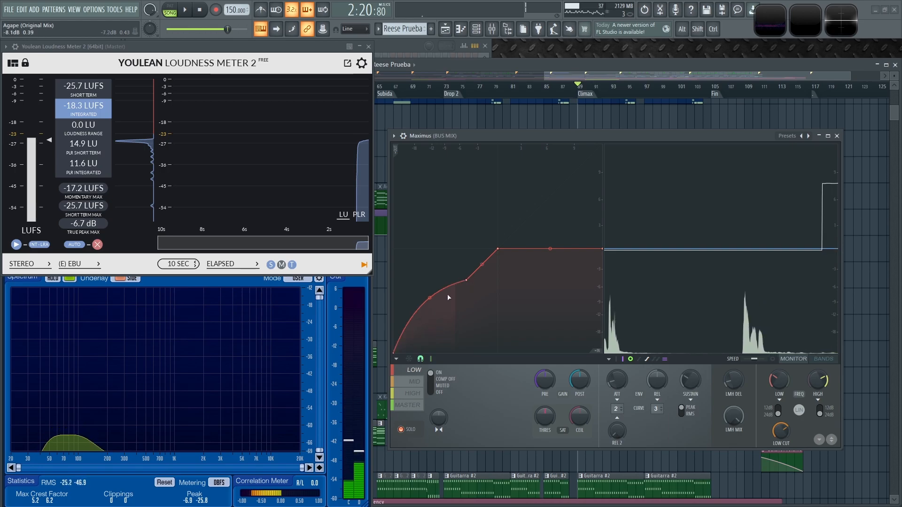
pyautogui.rightClick(430, 298)
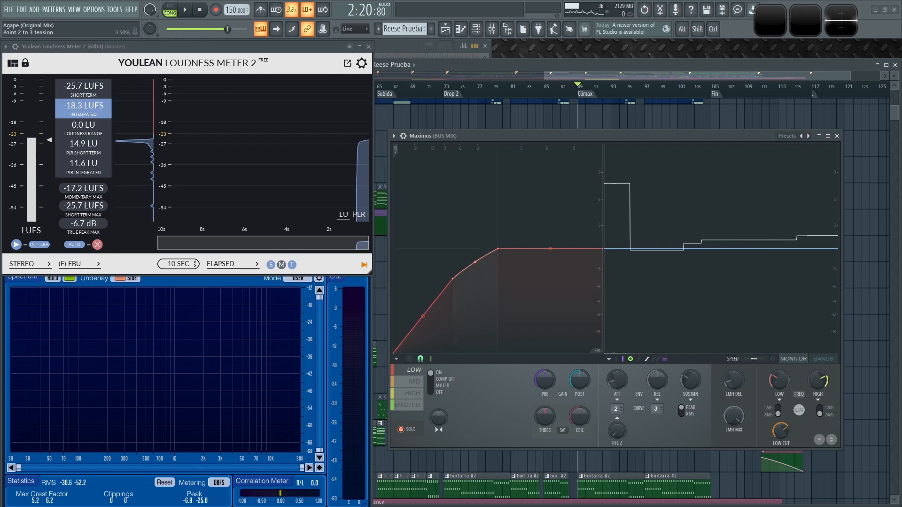
pyautogui.press('space')
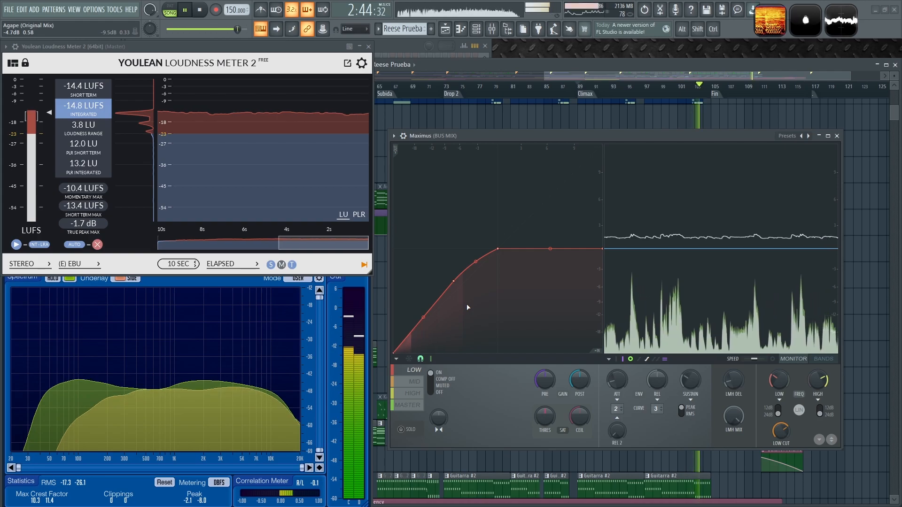
# Replay the Climax with the MASTER band selected and check the integrated loudness in the loudness meter.
pyautogui.press('space')
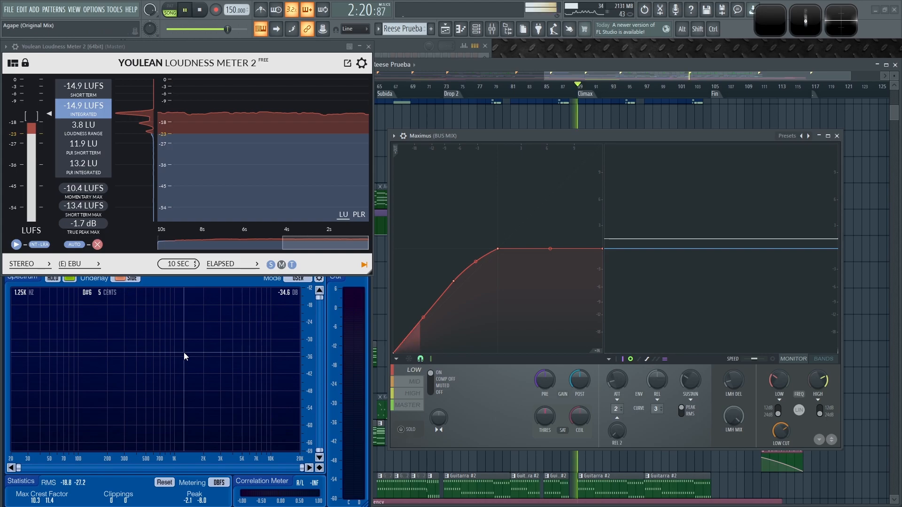
pyautogui.press('space')
pyautogui.click(407, 405)
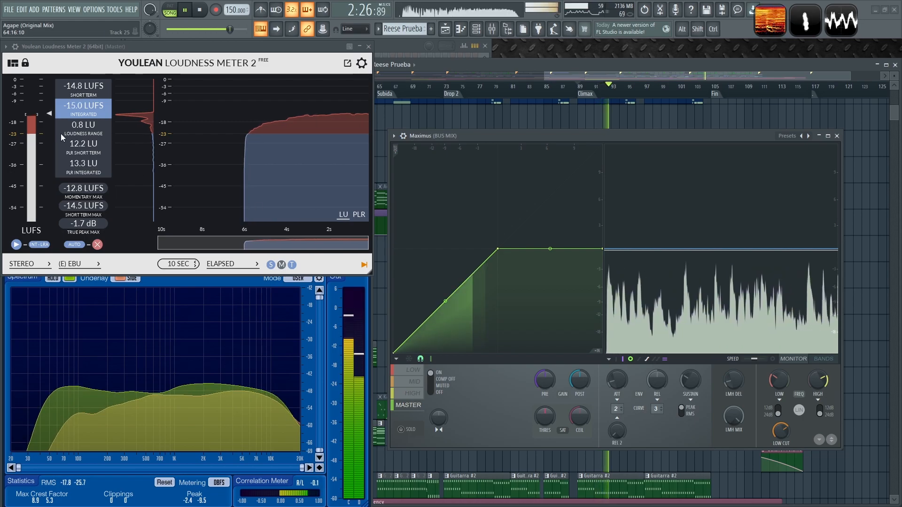
pyautogui.press('space')
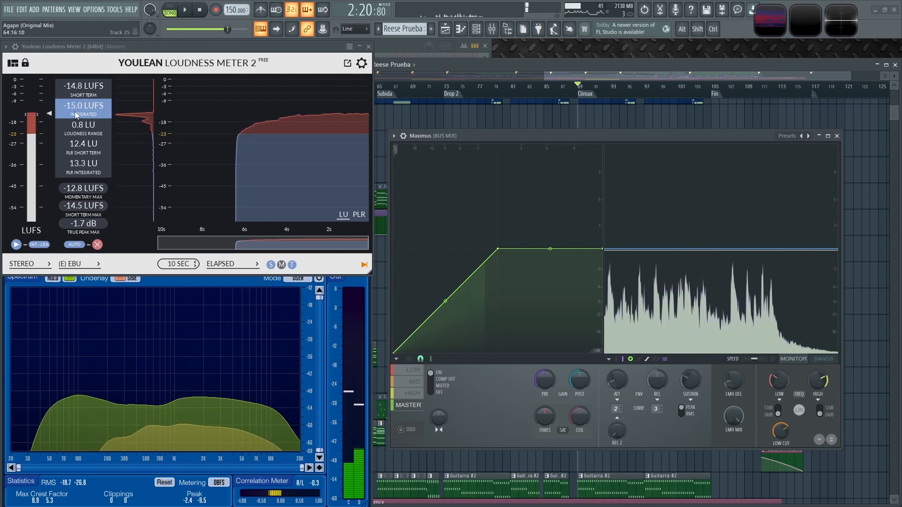
# Reshape the MASTER band curve with a new lower knee point, no default knee, a raised end point and a rounded upper segment.
pyautogui.rightClick(477, 270)
pyautogui.moveTo(435, 311); pyautogui.dragTo(433, 302)
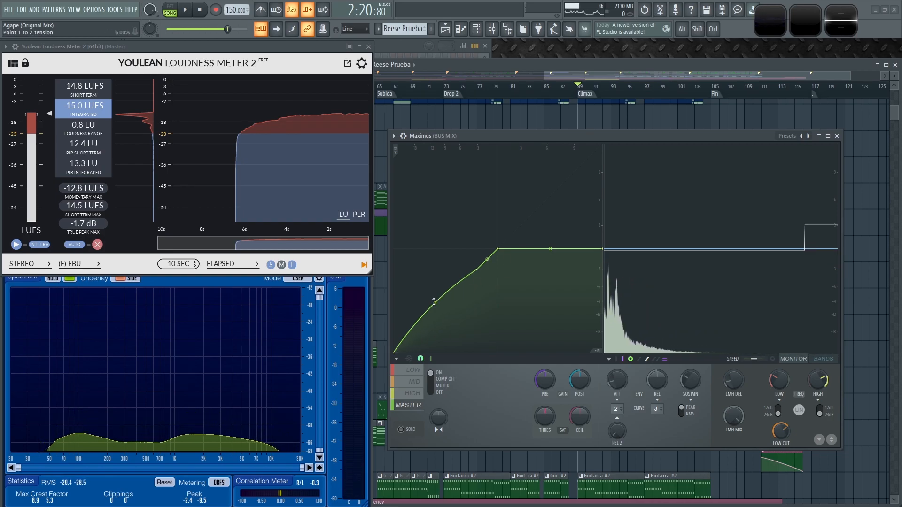
pyautogui.rightClick(498, 249)
pyautogui.click(514, 262)
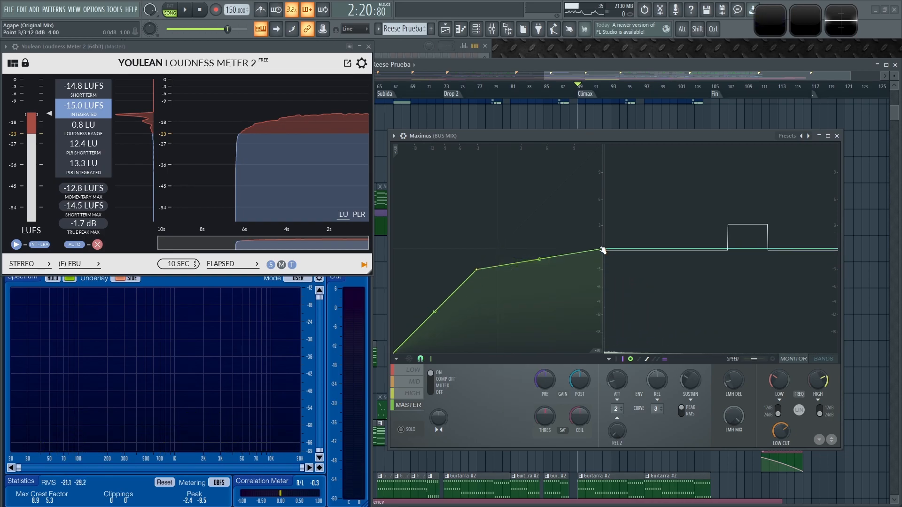
pyautogui.moveTo(603, 251); pyautogui.dragTo(609, 228)
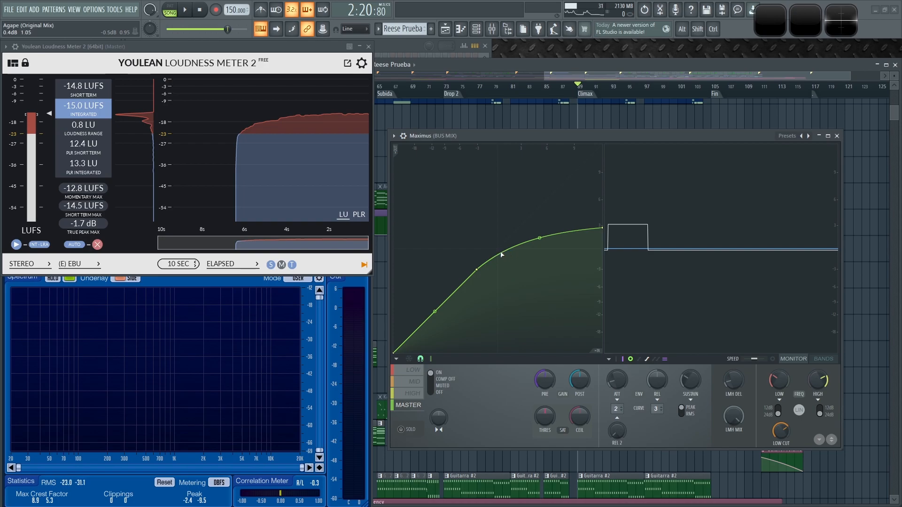
# Raise the MASTER band's pre gain and audition the louder mix from the Climax.
pyautogui.press('space')
pyautogui.moveTo(546, 383); pyautogui.dragTo(546, 363)
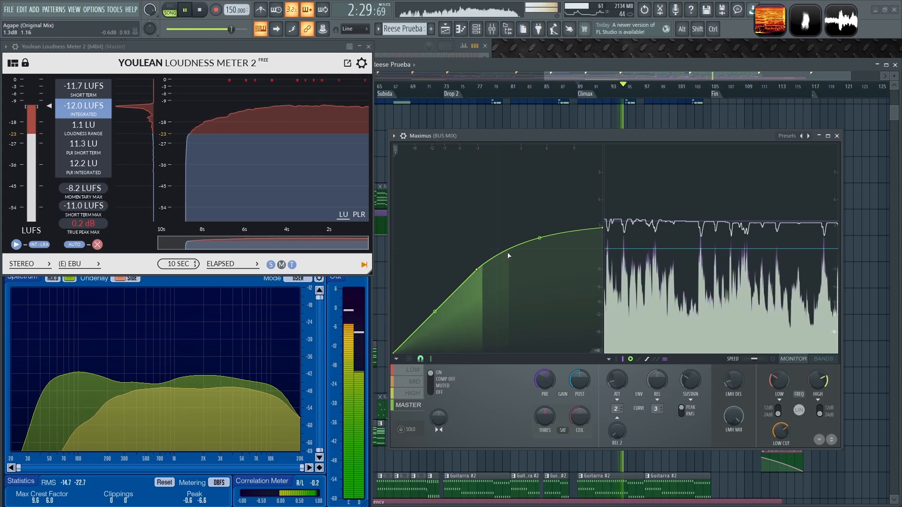
pyautogui.press('space')
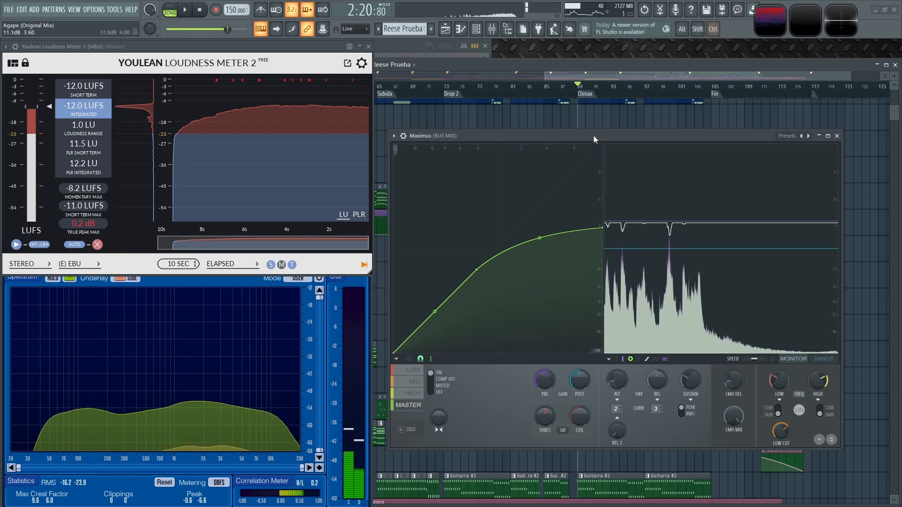
# Play the Climax through Maximus and check its integrated loudness and true peak in the loudness meter.
pyautogui.press('space')
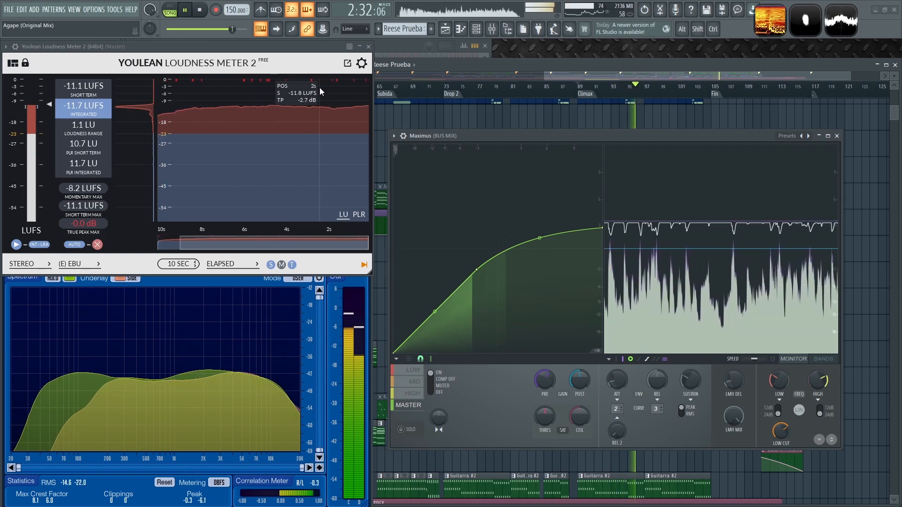
pyautogui.press('space')
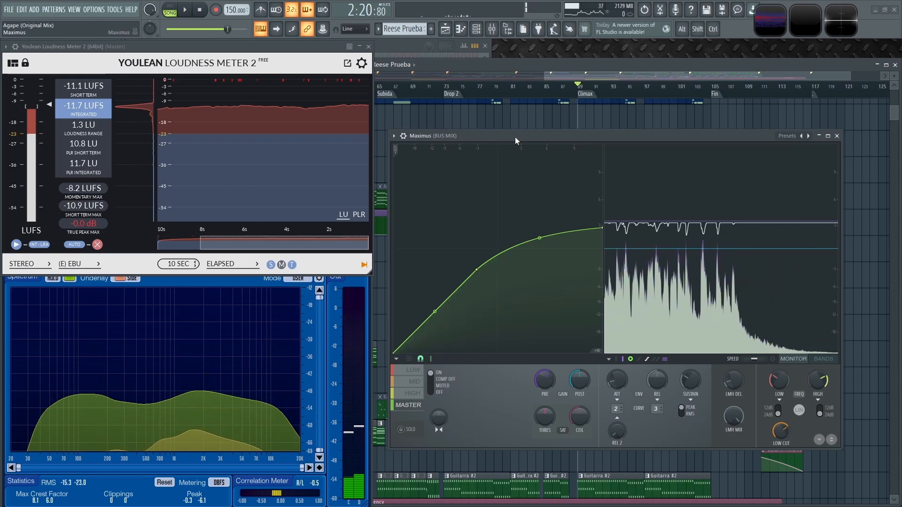
pyautogui.moveTo(540, 135); pyautogui.dragTo(537, 135)
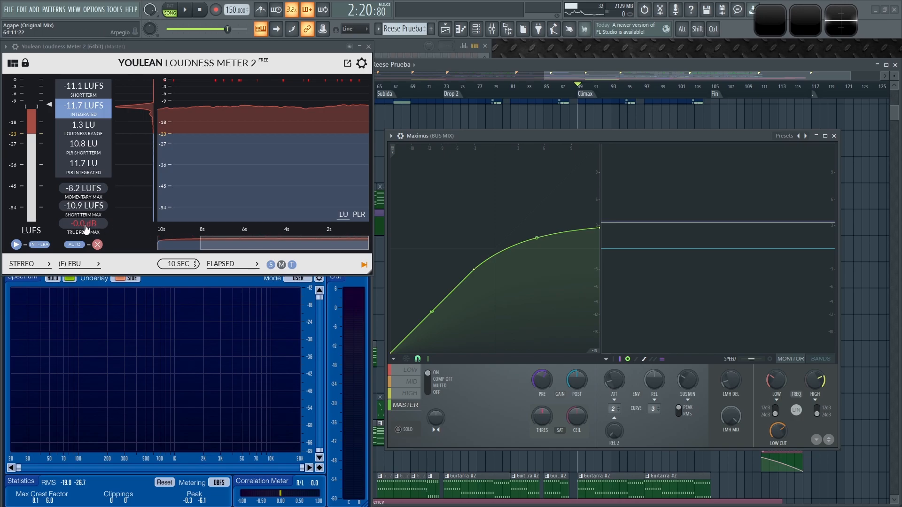
# Lower the MASTER band's saturation threshold, set its ceiling to -0.5 dB, and raise the post gain while auditioning the Climax.
pyautogui.moveTo(543, 419); pyautogui.dragTo(543, 417)
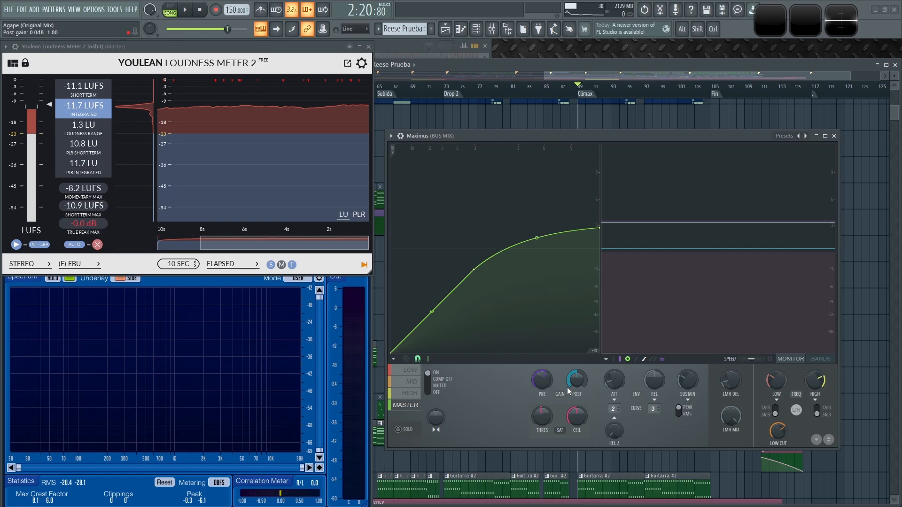
pyautogui.press('space')
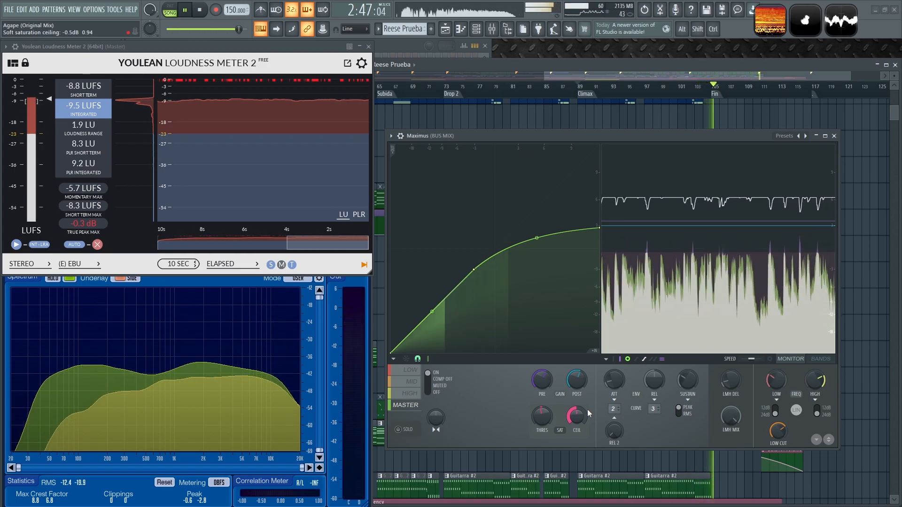
pyautogui.press('space')
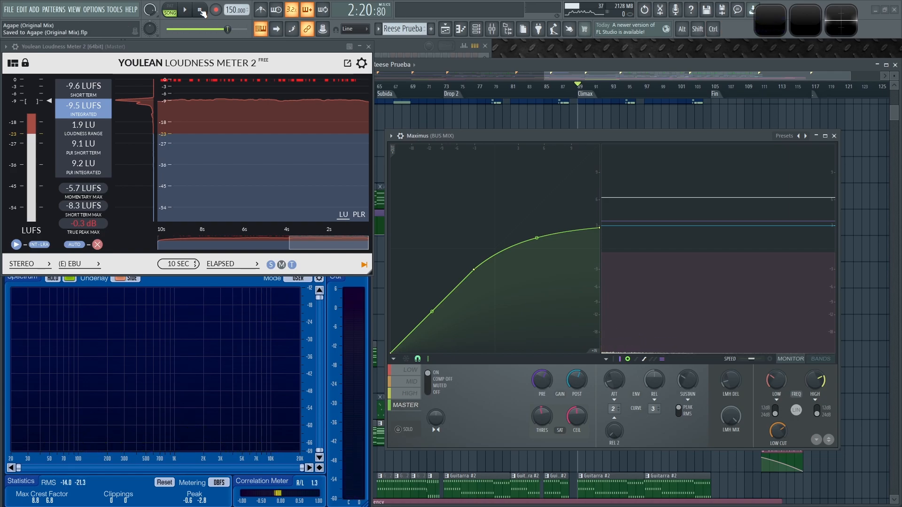
# Replay the Climax from its start and check the integrated loudness and true peak with the new saturation settings.
pyautogui.press('space')
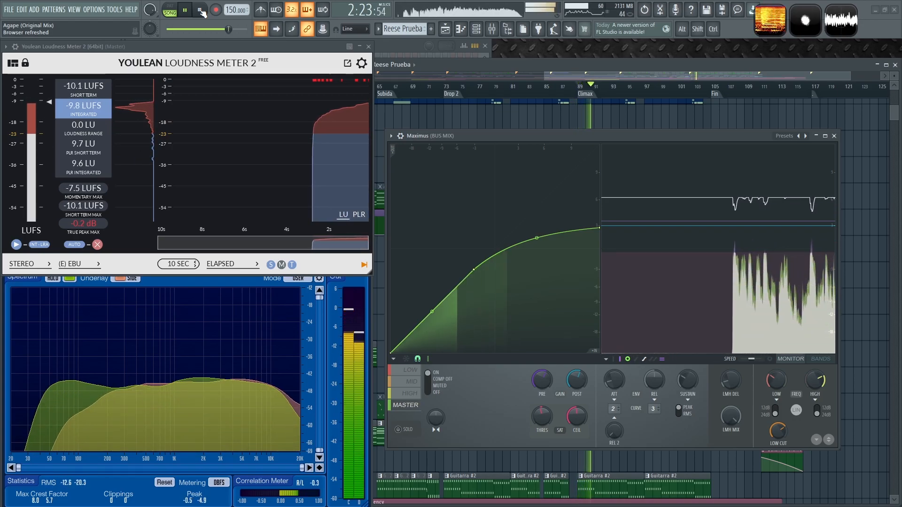
pyautogui.click(201, 11)
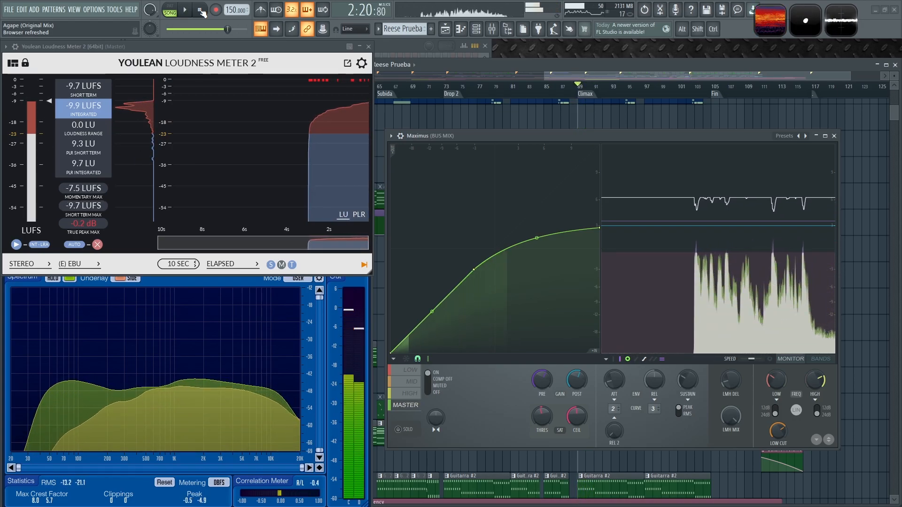
pyautogui.press('space')
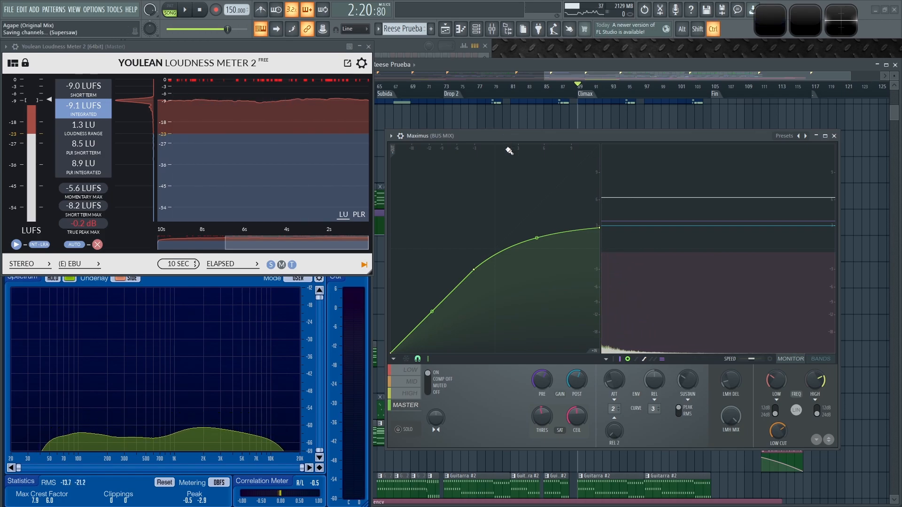
# Make room beneath the playlist toolbar, bring up the two Wave Candy peak meters, and compare their levels while playing the Climax.
pyautogui.press('space')
pyautogui.moveTo(255, 53); pyautogui.dragTo(271, 121)
pyautogui.click(106, 75)
pyautogui.click(87, 75)
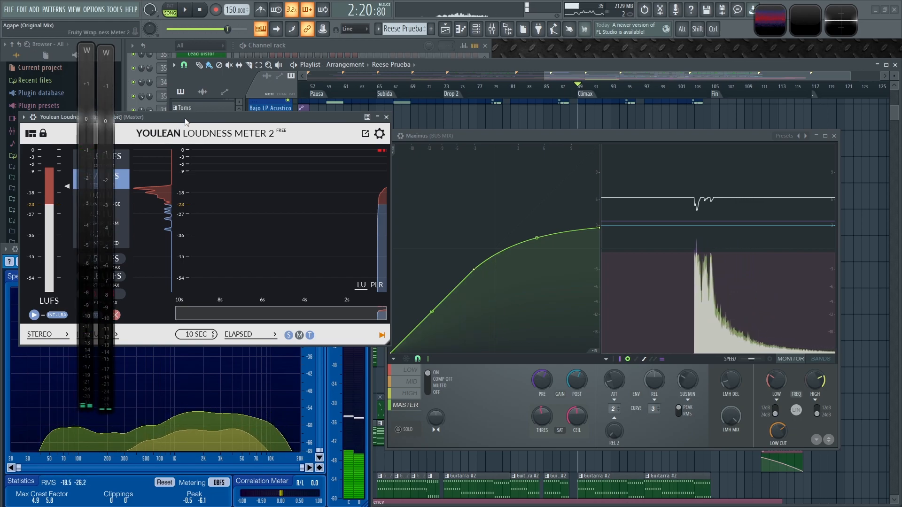
pyautogui.press('space')
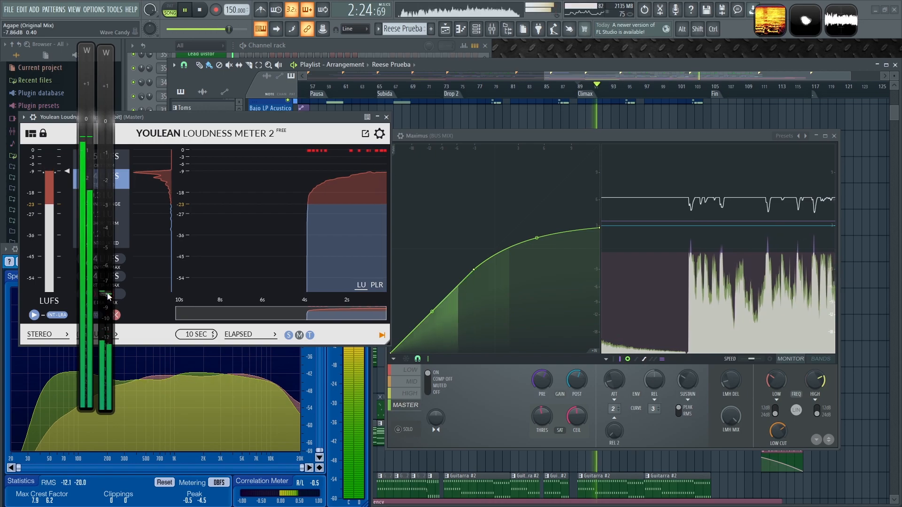
pyautogui.press('space')
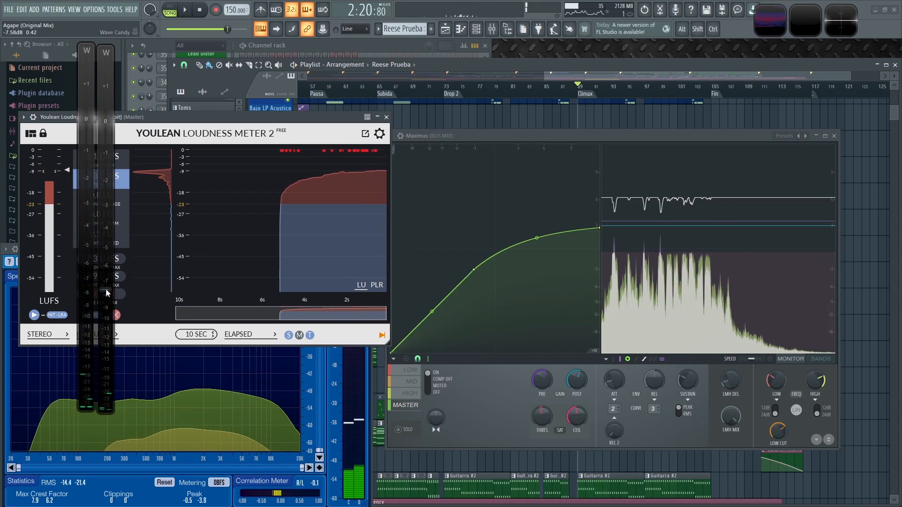
# Put away the enlarged Wave Candy meters and move the loudness meter back above the spectrum analyser.
pyautogui.press('space')
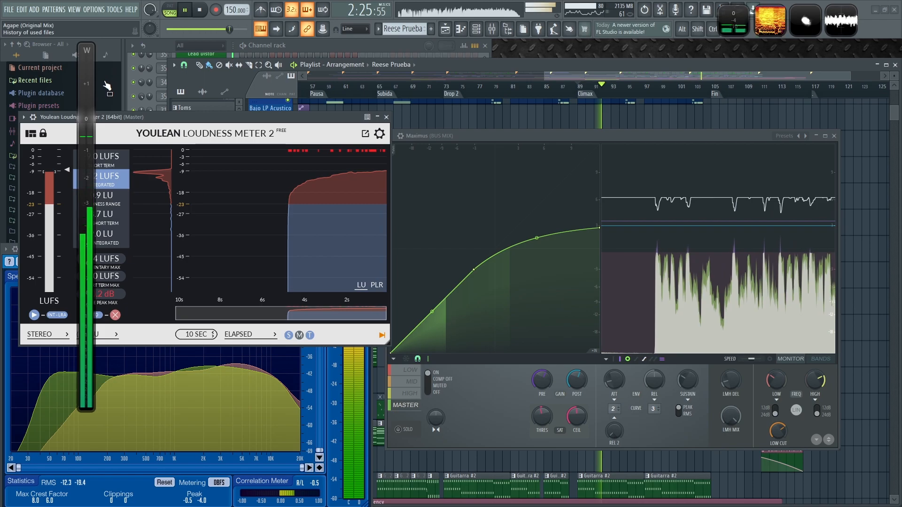
pyautogui.press('space')
pyautogui.moveTo(169, 121); pyautogui.dragTo(152, 73)
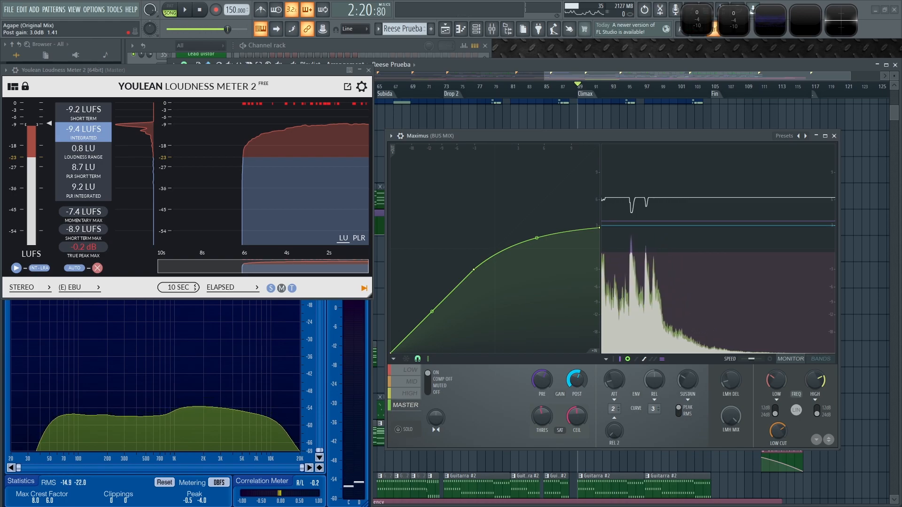
# Raise the MASTER band's post gain to 4.0 dB and audition the start of the Climax.
pyautogui.moveTo(577, 380); pyautogui.dragTo(576, 378)
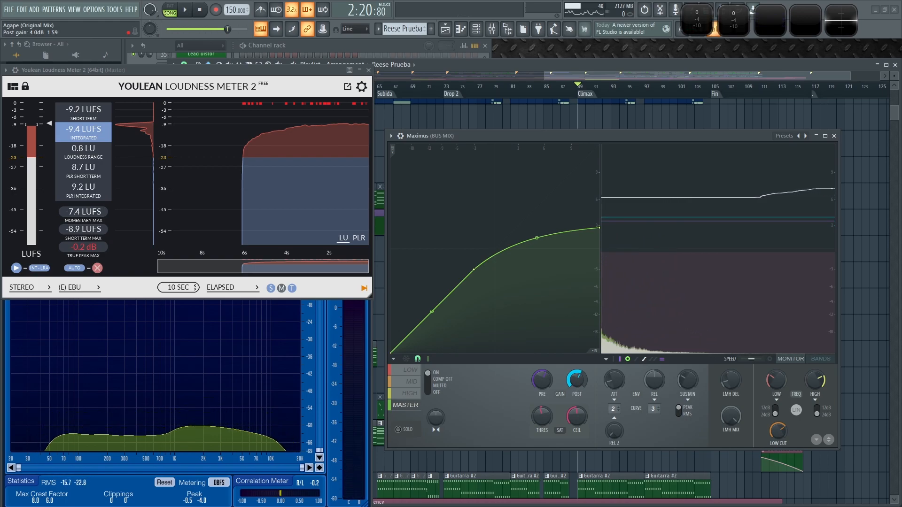
pyautogui.press('space')
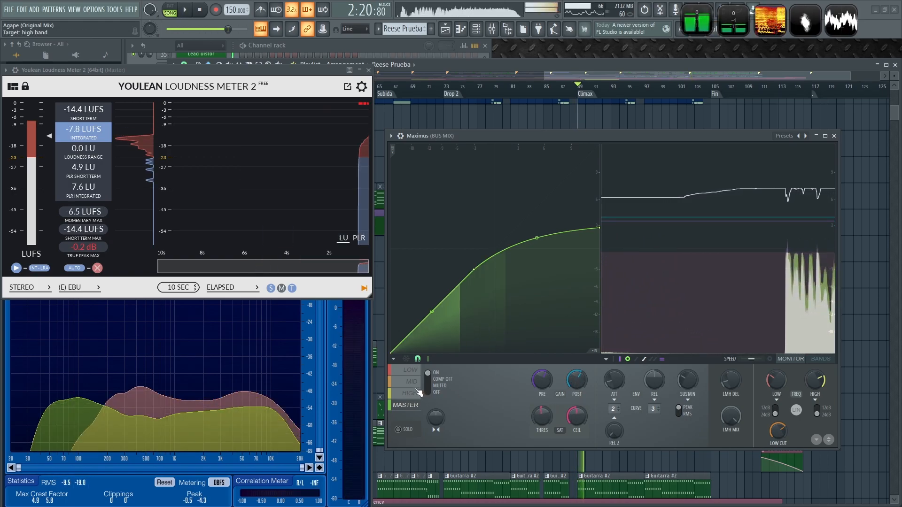
pyautogui.press('space')
pyautogui.press('space')
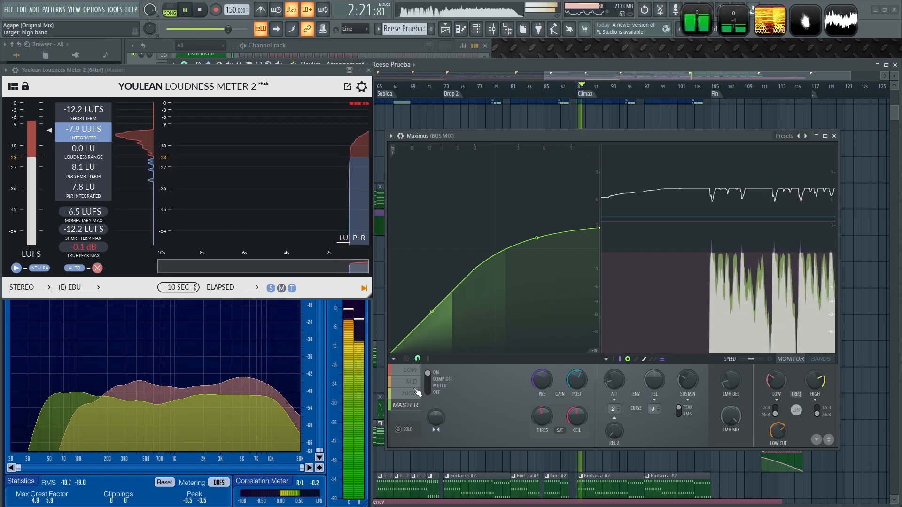
pyautogui.press('space')
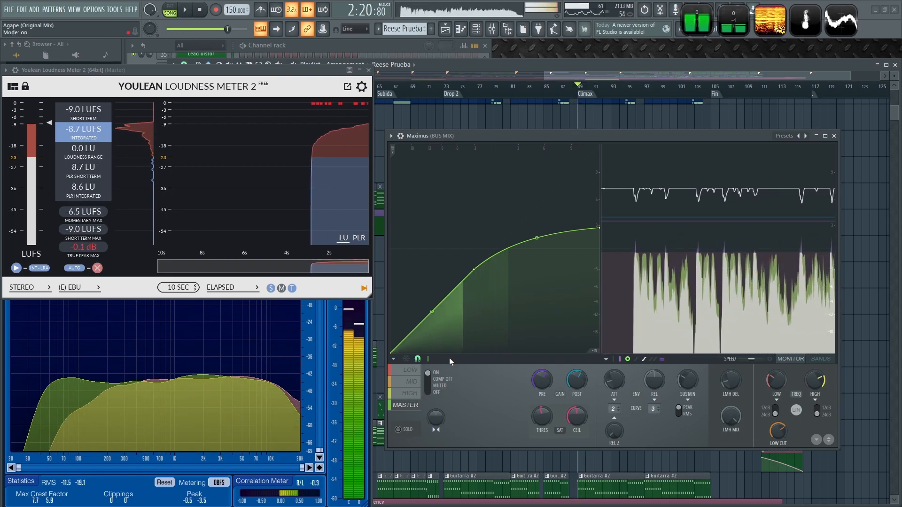
# Move Maximus clear of the playlist and compare the first beats of the Climax with and without the Kick clip.
pyautogui.scroll(4, 584, 114)
pyautogui.moveTo(588, 136); pyautogui.dragTo(585, 236)
pyautogui.scroll(5, 570, 125)
pyautogui.scroll(1, 571, 144)
pyautogui.scroll(8, 571, 144)
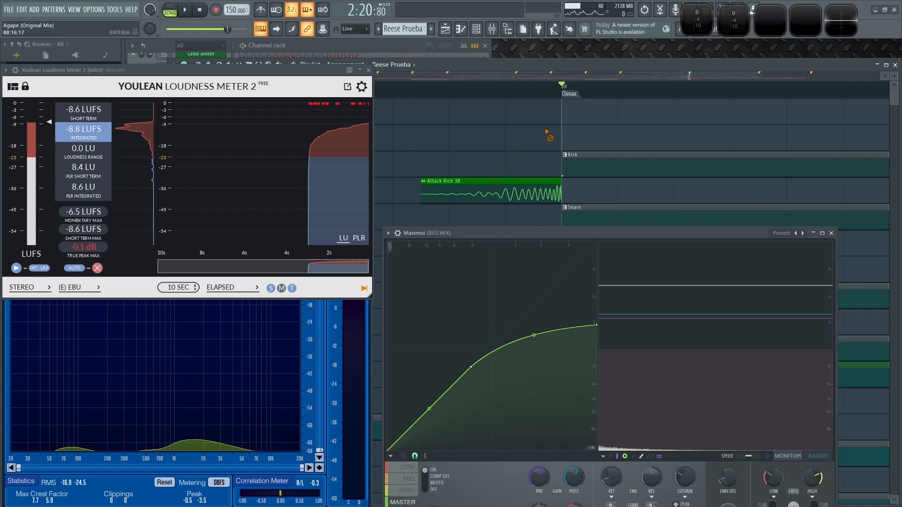
pyautogui.press('space')
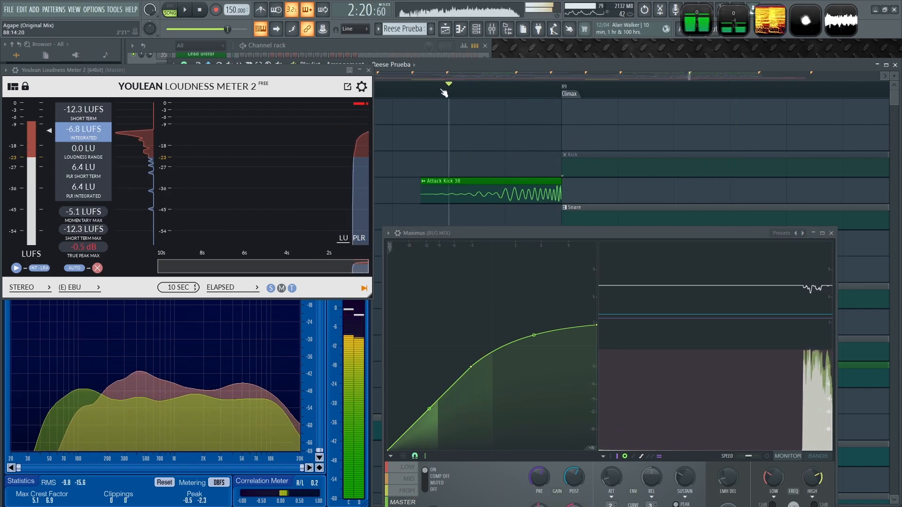
pyautogui.press('space')
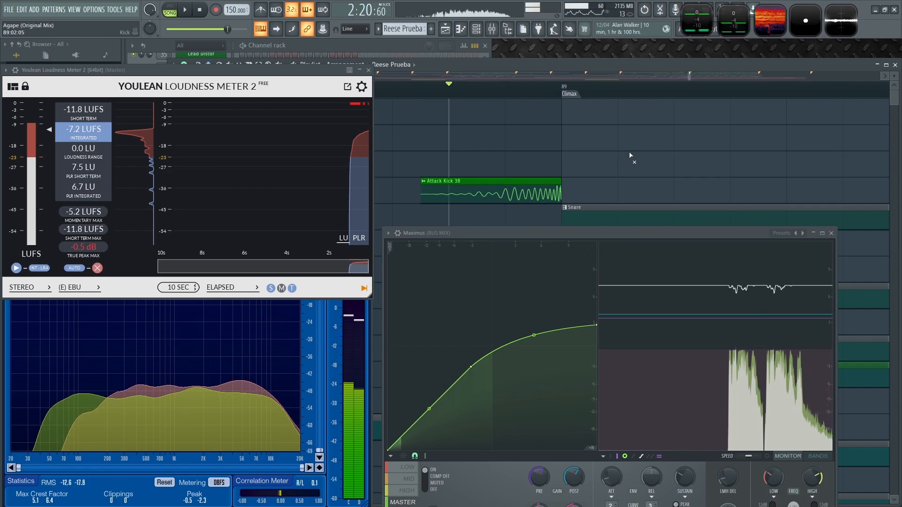
pyautogui.press('space')
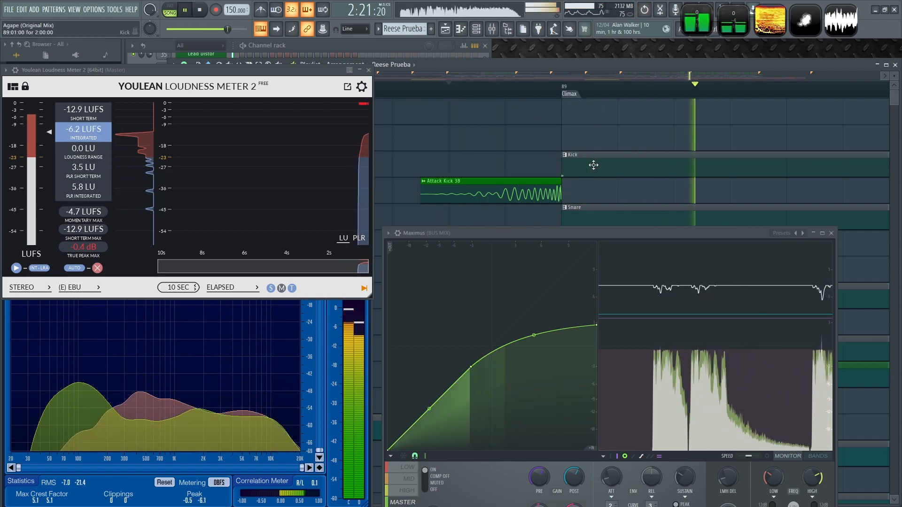
pyautogui.press('space')
# Place the playhead shortly before the Climax and listen through the transition and the Attack Kick 33 fill.
pyautogui.scroll(-5, 445, 116)
pyautogui.moveTo(468, 136); pyautogui.dragTo(541, 141)
pyautogui.click(406, 89)
pyautogui.press('space')
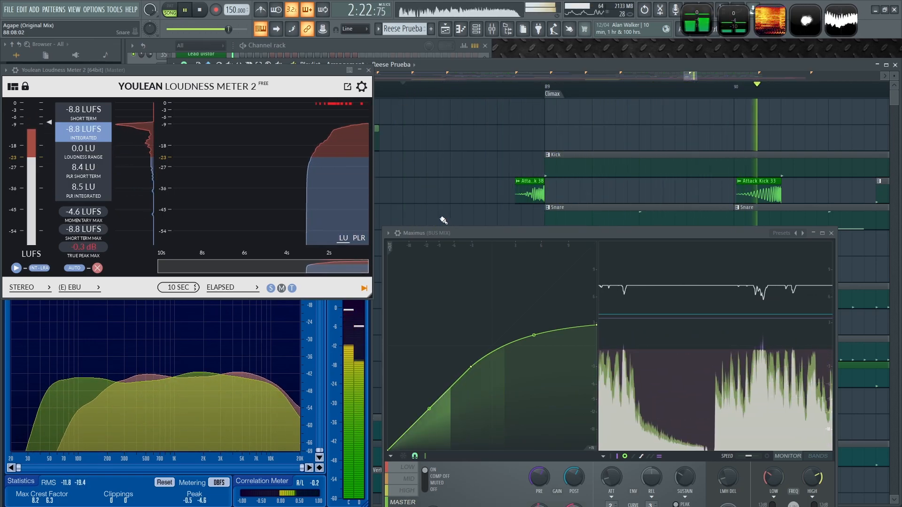
pyautogui.press('space')
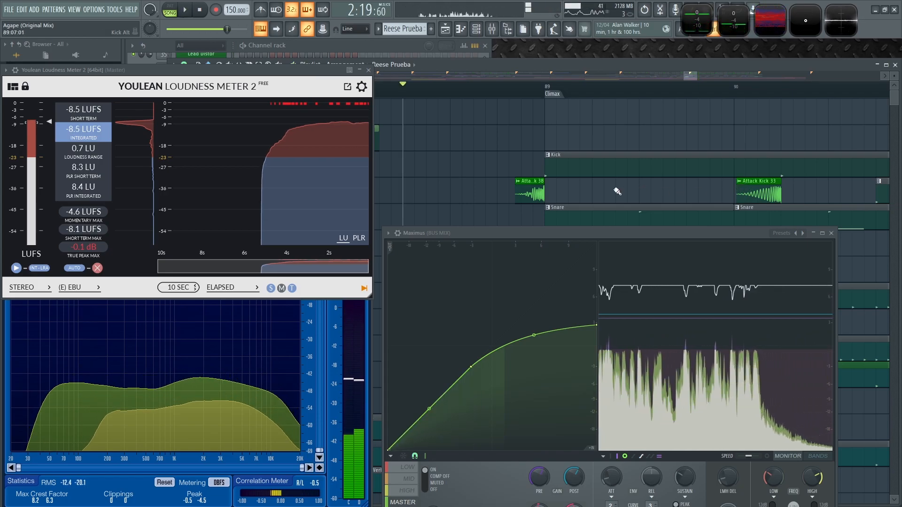
# Set the Attack Kick 33 sample's channel volume to 39%, replay the Climax transition, and close the channel settings.
pyautogui.scroll(2, 615, 191)
pyautogui.scroll(-3, 600, 193)
pyautogui.doubleClick(749, 181)
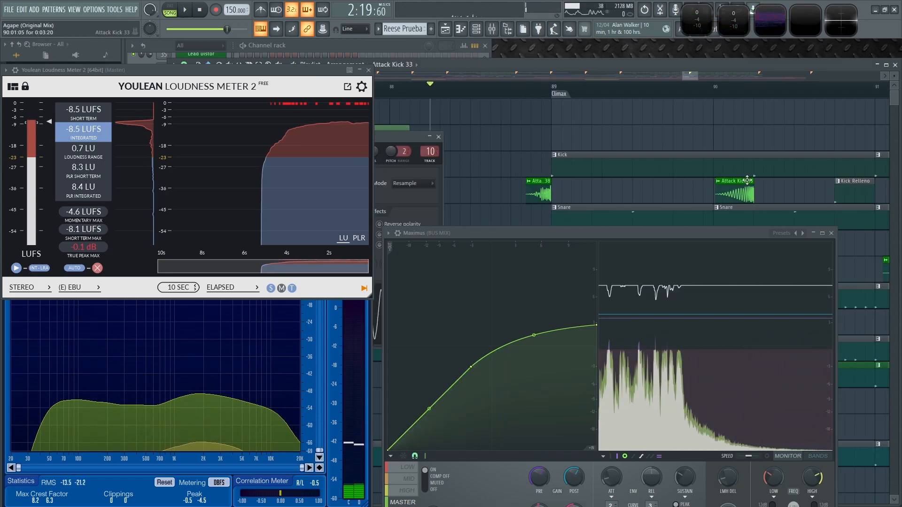
pyautogui.moveTo(400, 135); pyautogui.dragTo(601, 119)
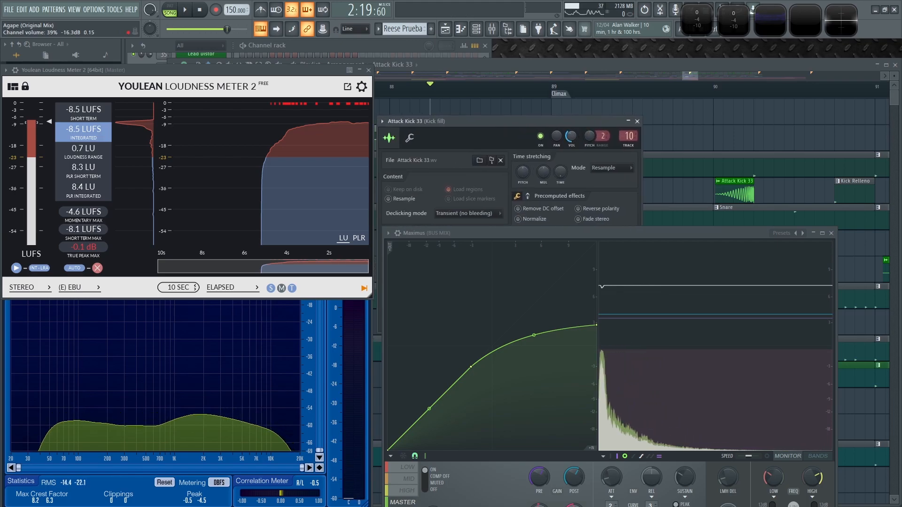
pyautogui.press('space')
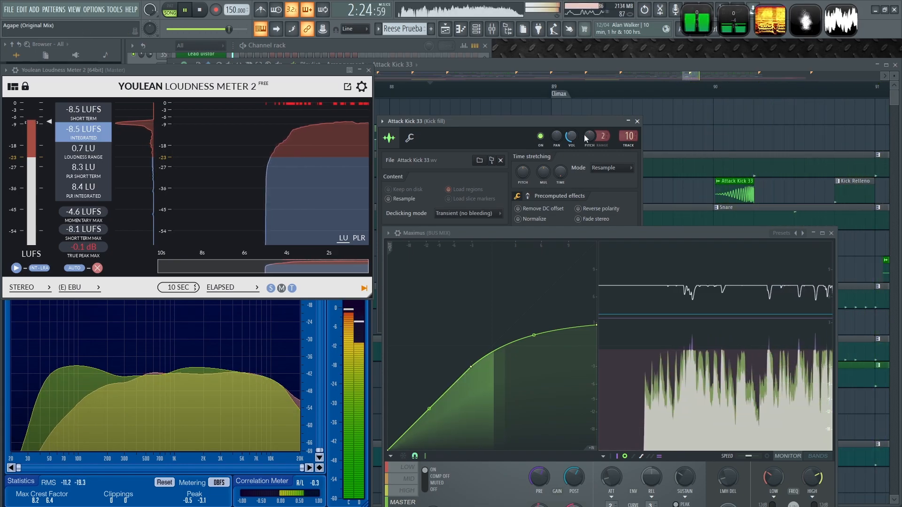
pyautogui.click(637, 121)
# Check the Climax peaks on an enlarged Wave Candy meter and set the MASTER band's post gain to 3.5 dB.
pyautogui.moveTo(633, 234); pyautogui.dragTo(638, 178)
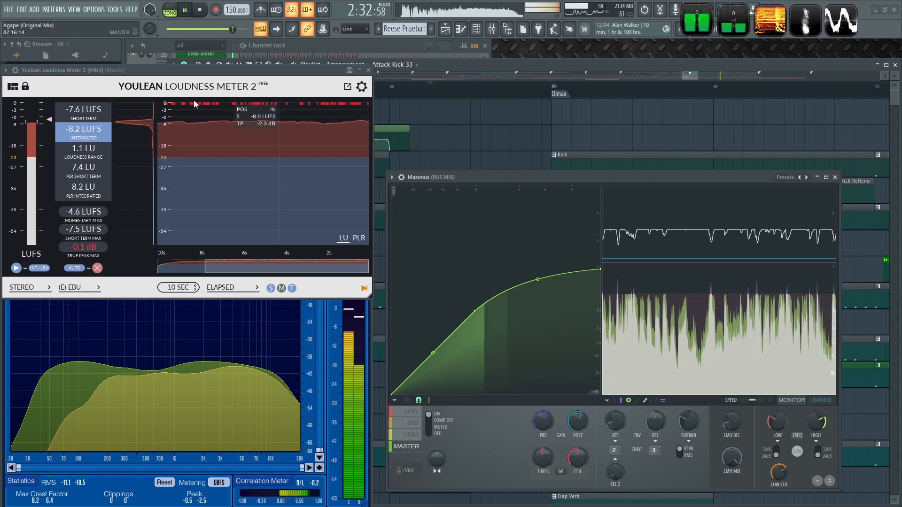
pyautogui.doubleClick(729, 25)
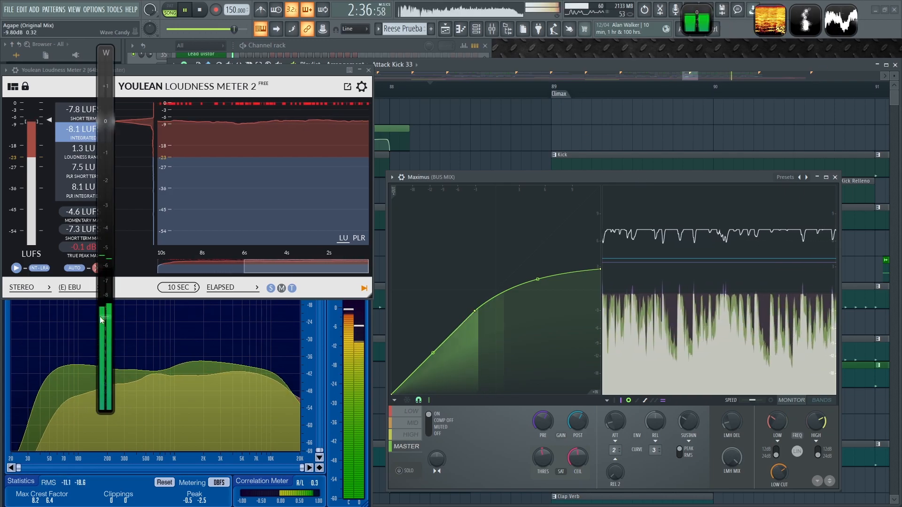
pyautogui.press('space')
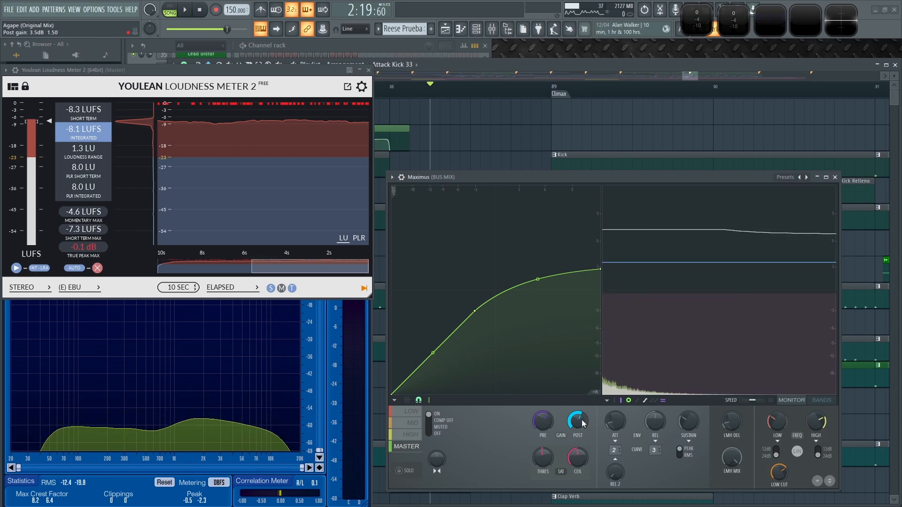
# Play the song from shortly before the first Drop and check its integrated loudness and true peak in the loudness meter.
pyautogui.moveTo(265, 76); pyautogui.dragTo(265, 160)
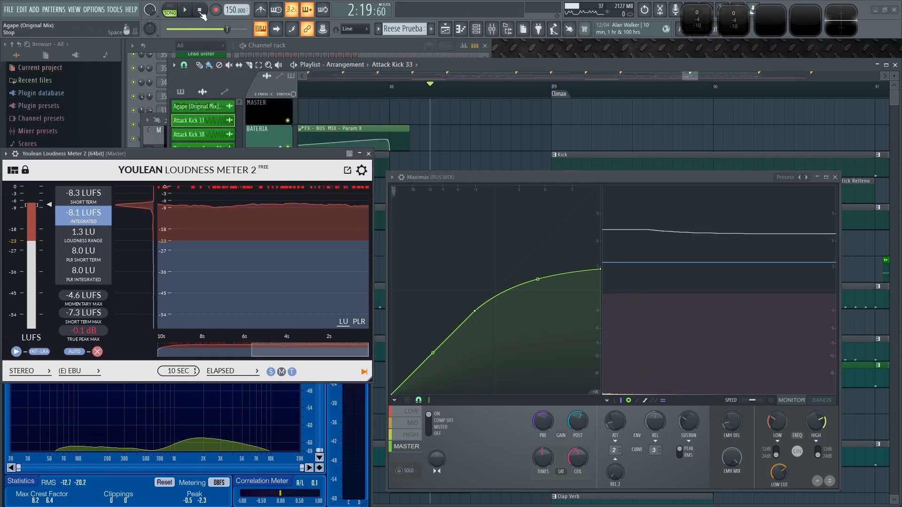
pyautogui.scroll(-10, 625, 123)
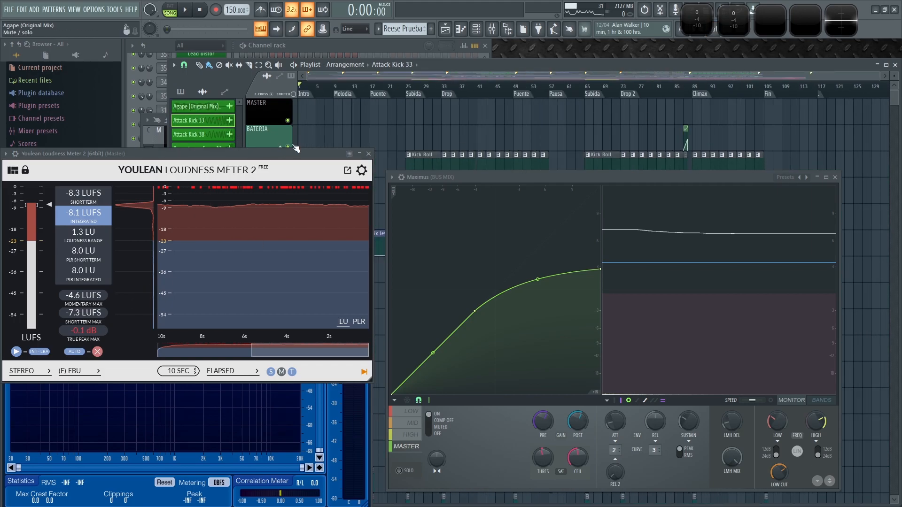
pyautogui.scroll(3, 448, 94)
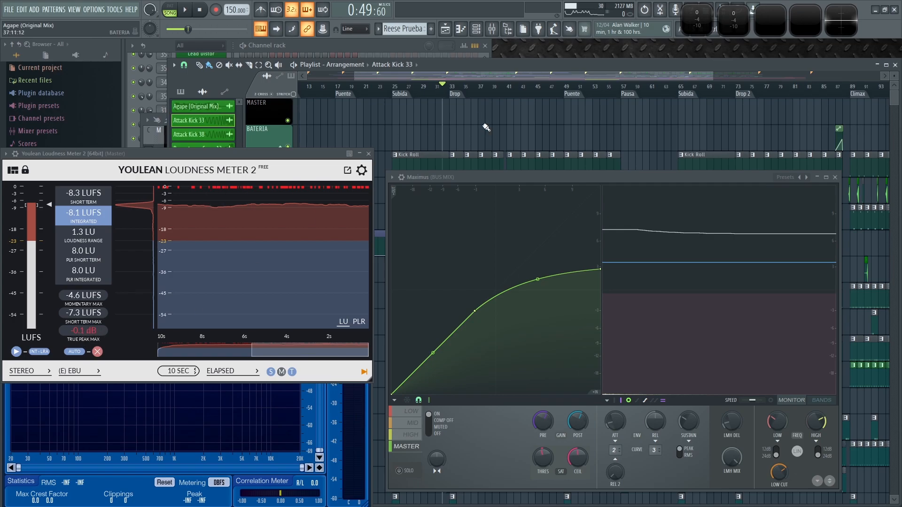
pyautogui.press('space')
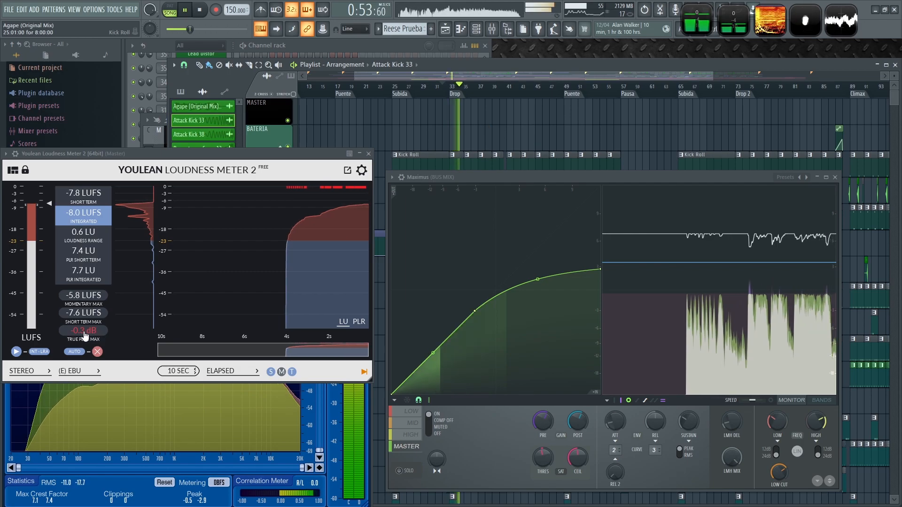
pyautogui.moveTo(247, 318)
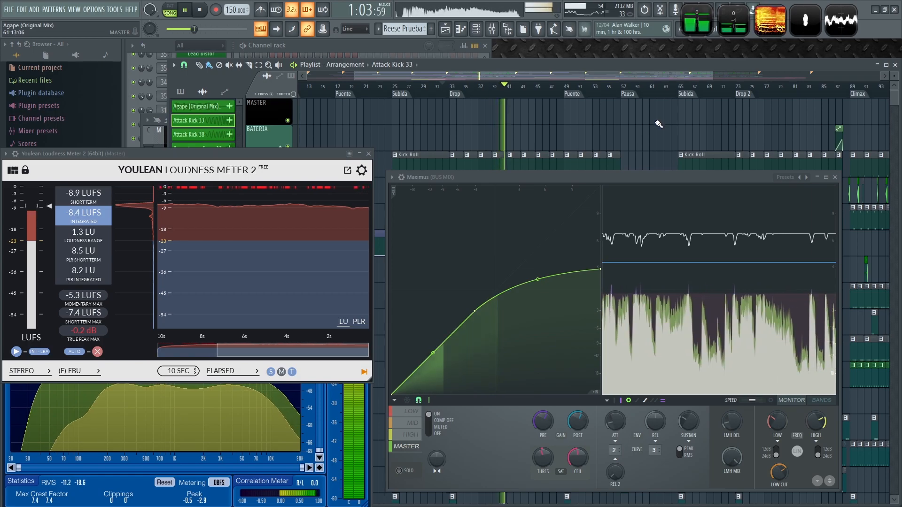
# Stop playback, place the playhead at the Pausa section, and play the song from there while monitoring its integrated loudness.
pyautogui.moveTo(656, 129); pyautogui.dragTo(530, 142)
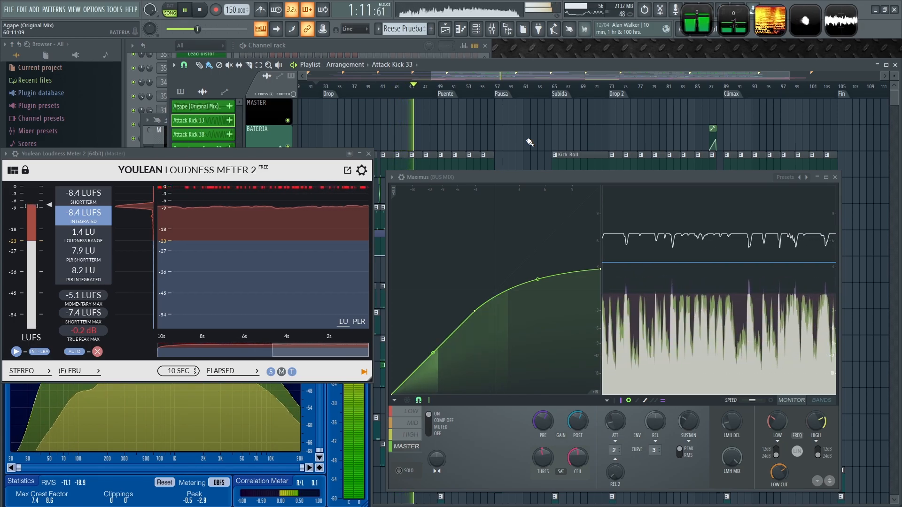
pyautogui.press('space')
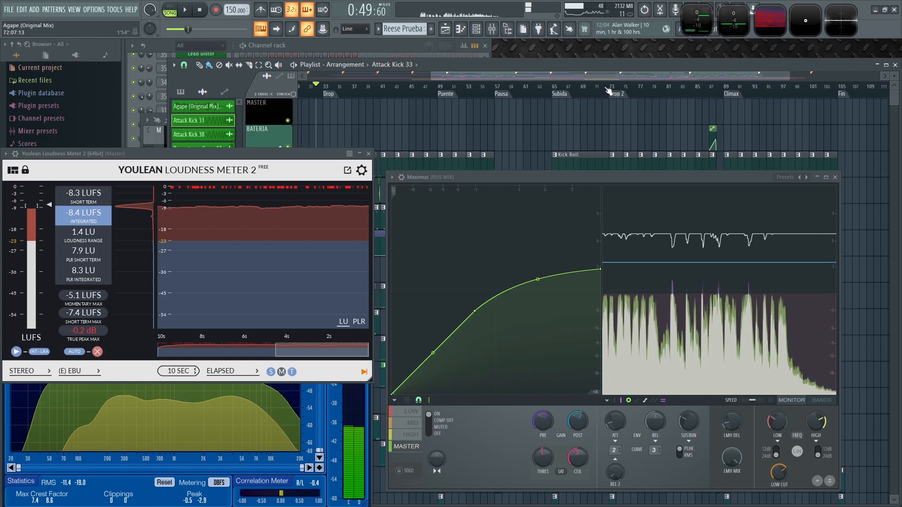
pyautogui.click(606, 87)
pyautogui.scroll(3, 764, 115)
pyautogui.scroll(2, 665, 96)
pyautogui.hscroll(2, 650, 141)
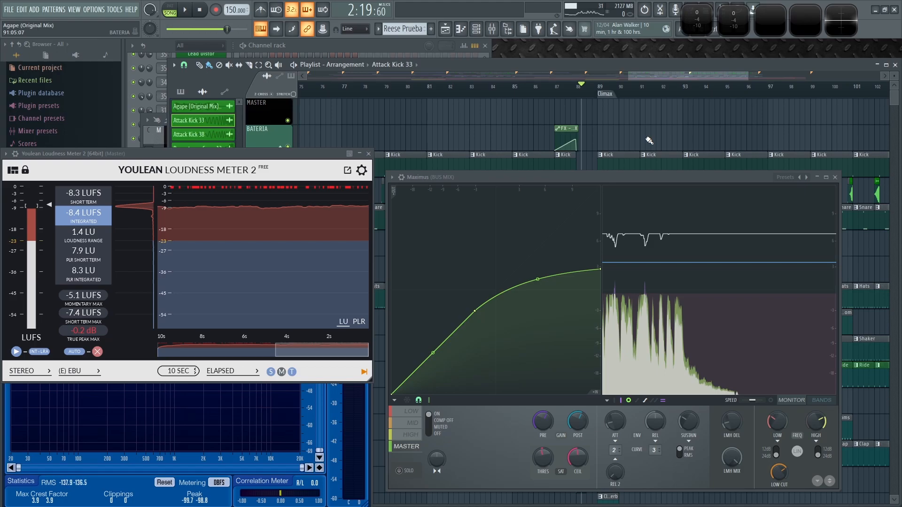
pyautogui.scroll(3, 674, 132)
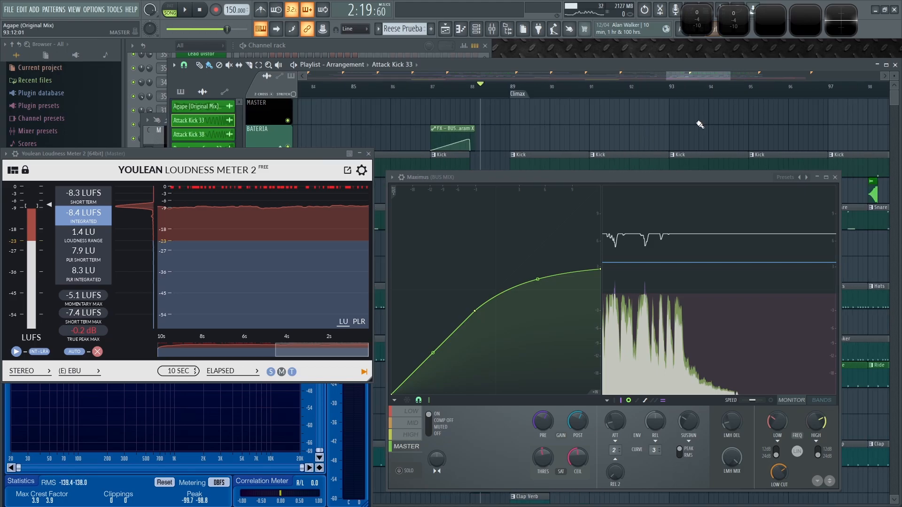
pyautogui.scroll(-3, 479, 121)
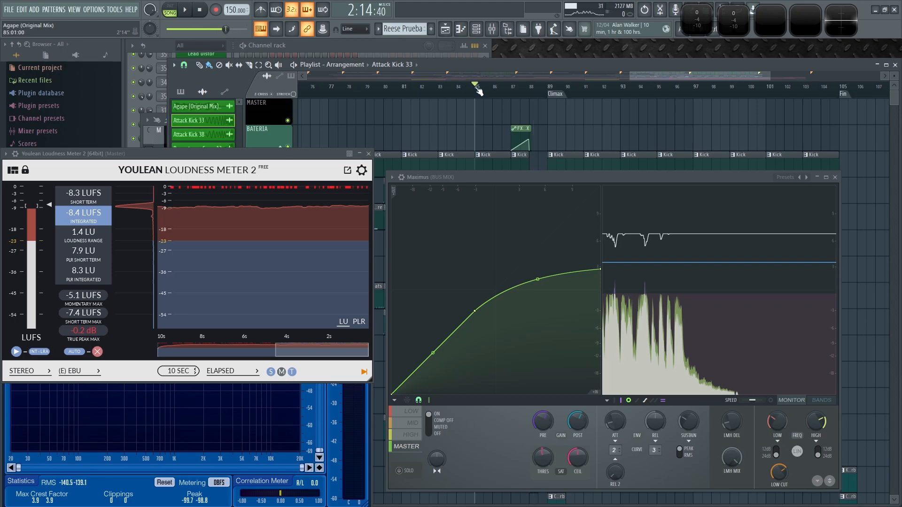
pyautogui.scroll(-2, 629, 130)
pyautogui.scroll(-1, 515, 128)
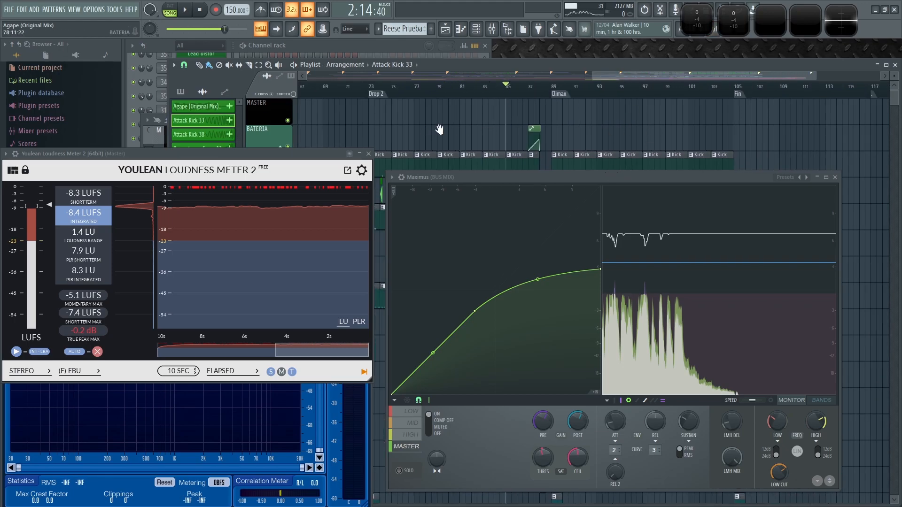
pyautogui.hscroll(-4, 435, 130)
pyautogui.hscroll(-3, 424, 116)
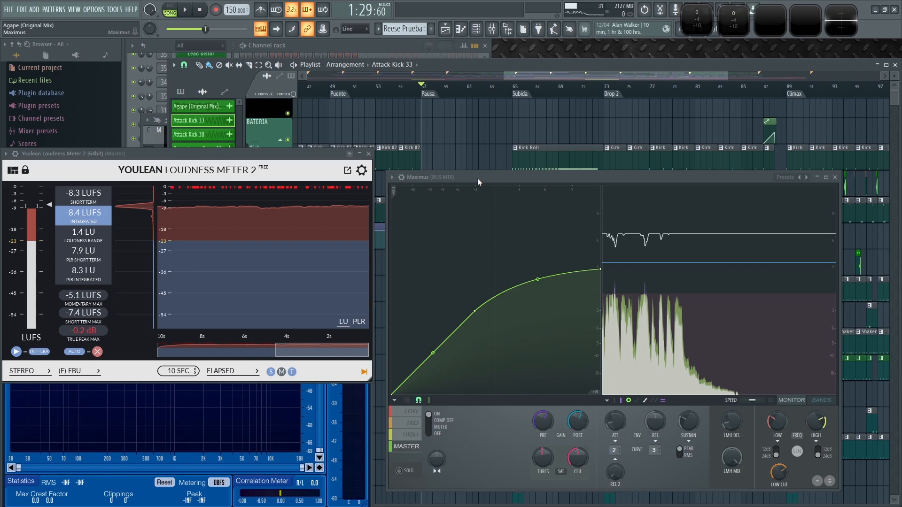
pyautogui.press('space')
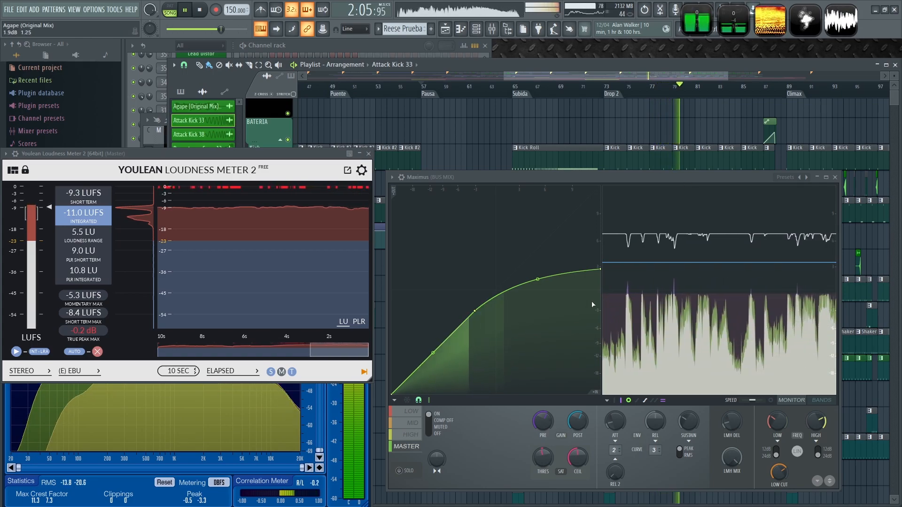
# Inspect the LOW and MASTER bands in Maximus and check the spectrum in SPAN while the Climax plays.
pyautogui.click(413, 412)
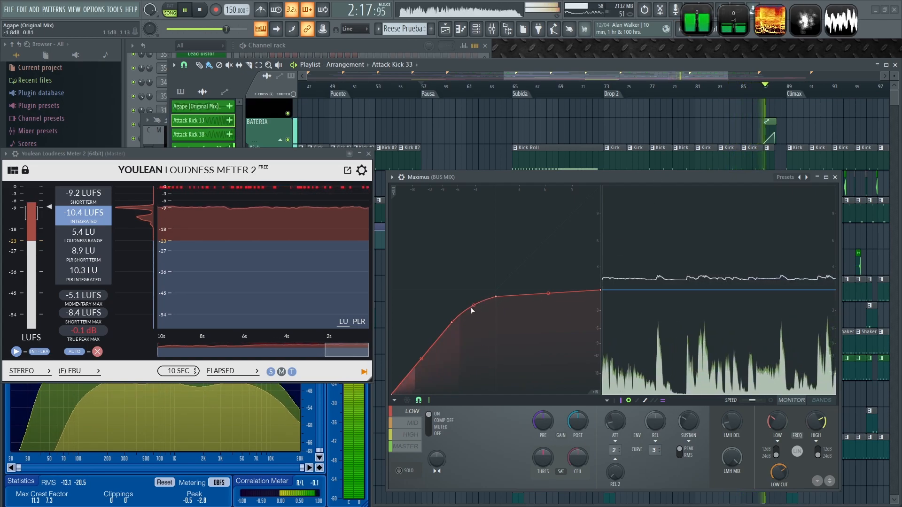
pyautogui.click(412, 448)
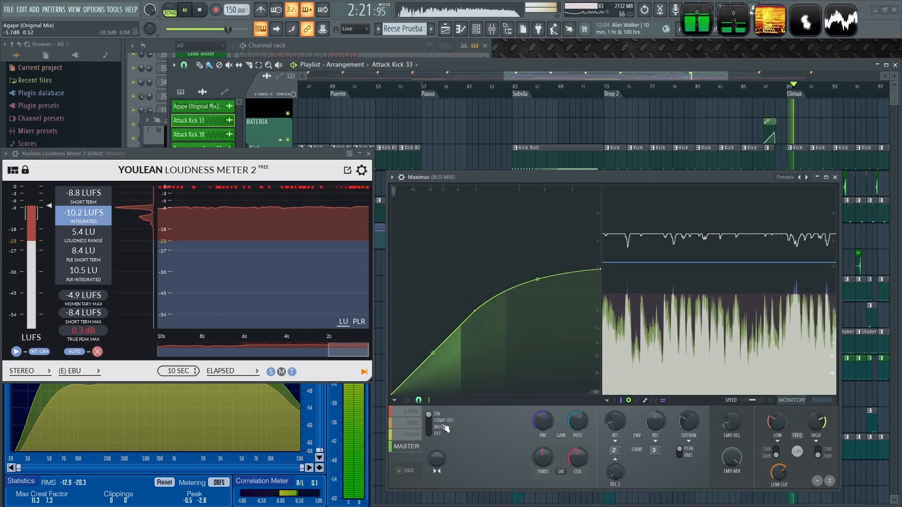
pyautogui.click(336, 430)
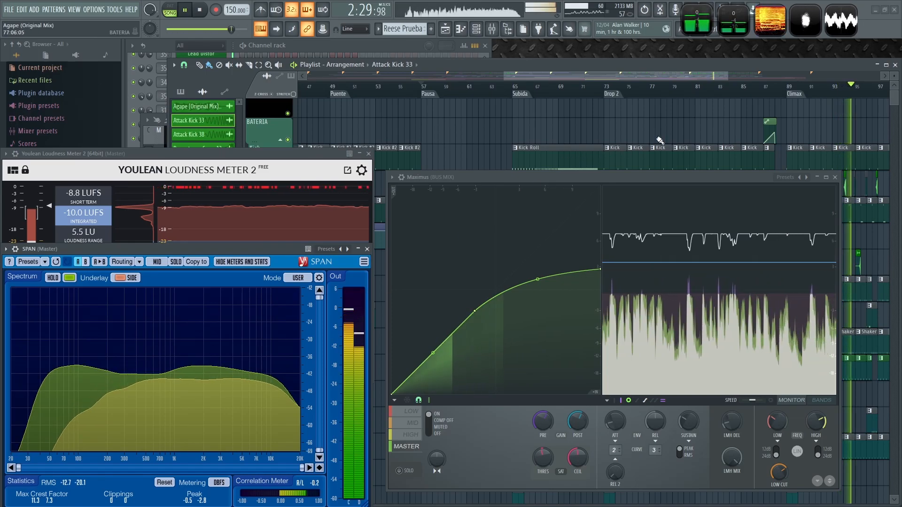
pyautogui.moveTo(773, 131); pyautogui.dragTo(399, 102)
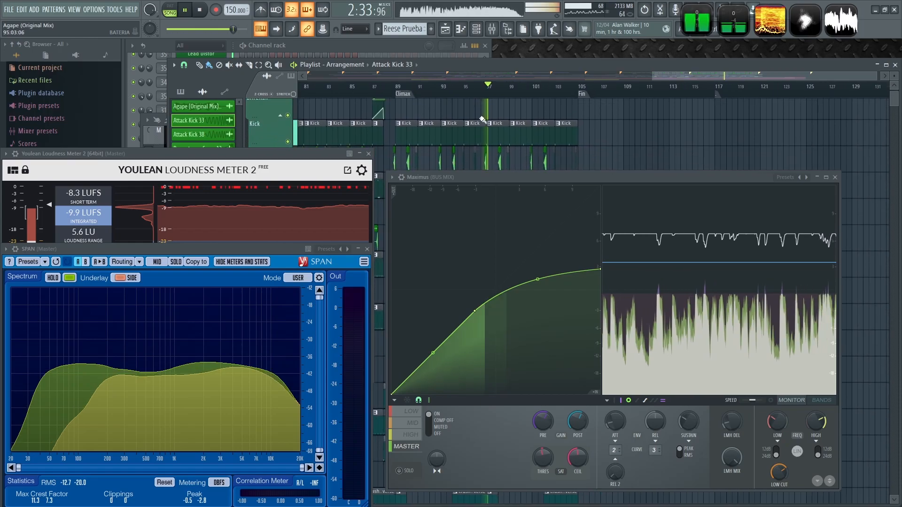
pyautogui.scroll(-5, 714, 125)
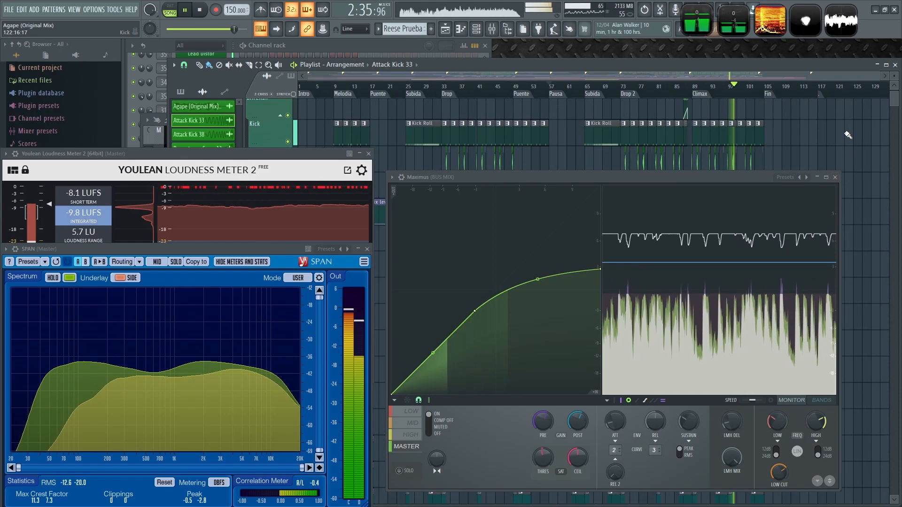
# Minimize the loudness meter and SPAN, stop playback, and move the Maximus window clear of the BUS MIX effect slots.
pyautogui.click(360, 153)
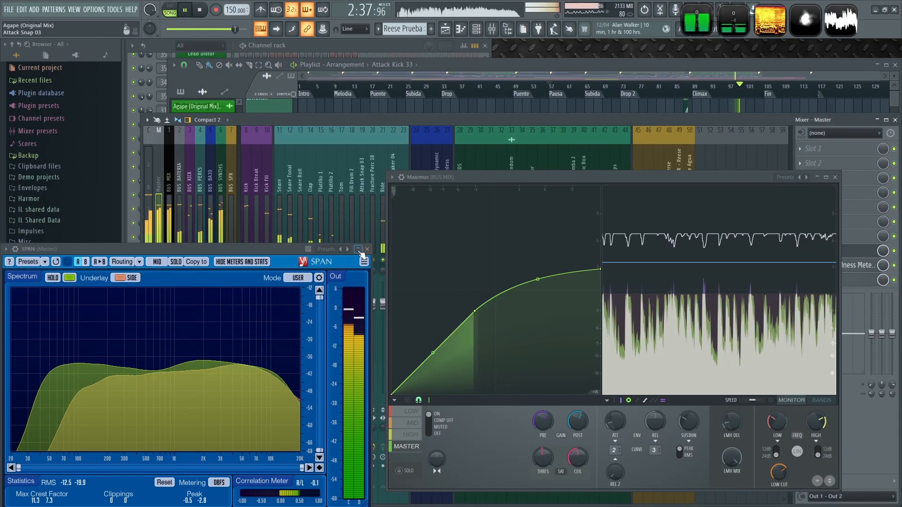
pyautogui.click(359, 250)
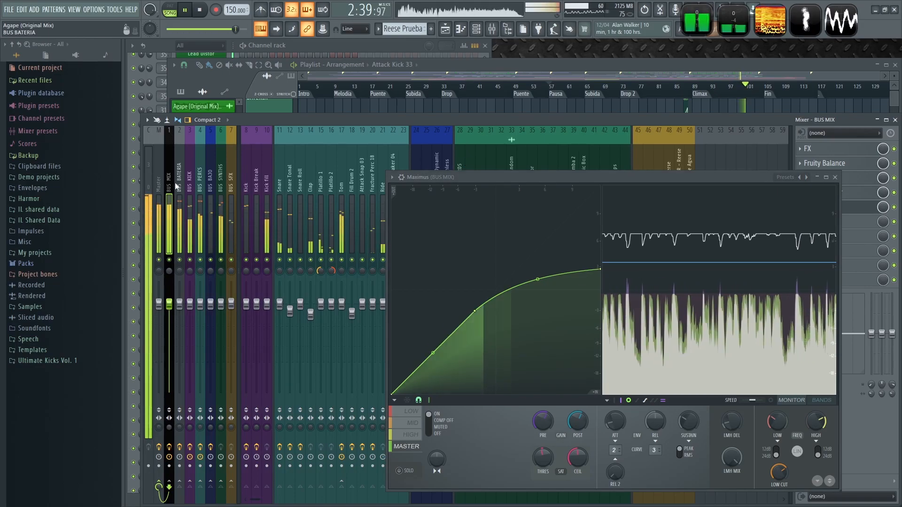
pyautogui.press('space')
pyautogui.moveTo(567, 178); pyautogui.dragTo(431, 218)
# Play from the Climax and compare the sound with all BUS MIX effects bypassed and enabled, leaving them enabled.
pyautogui.scroll(3, 723, 101)
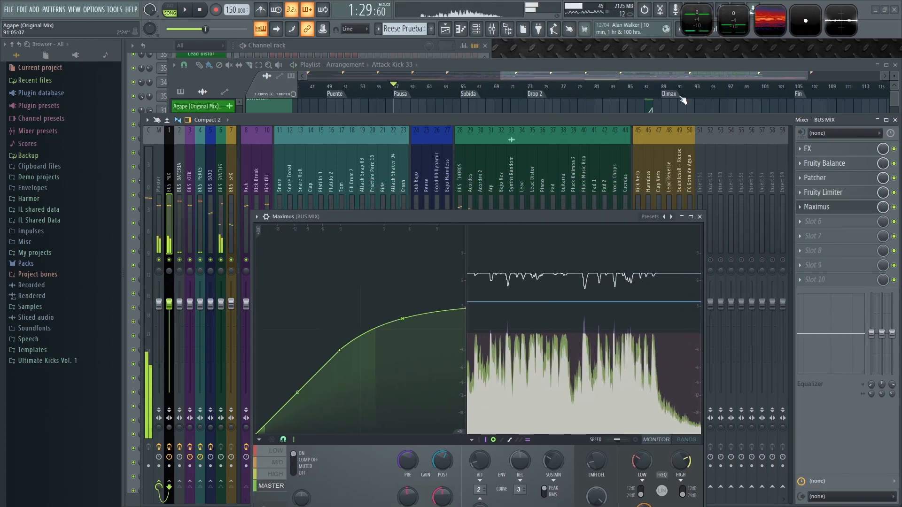
pyautogui.click(661, 87)
pyautogui.press('F9')
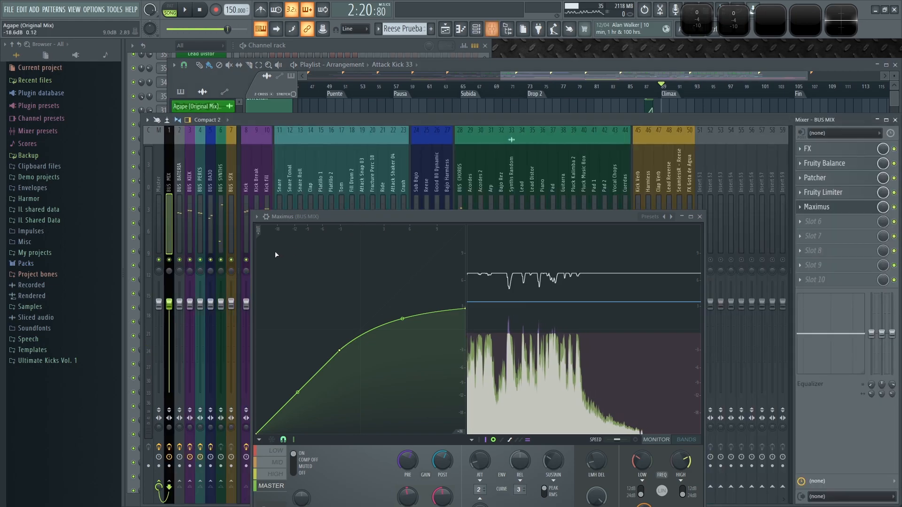
pyautogui.press('space')
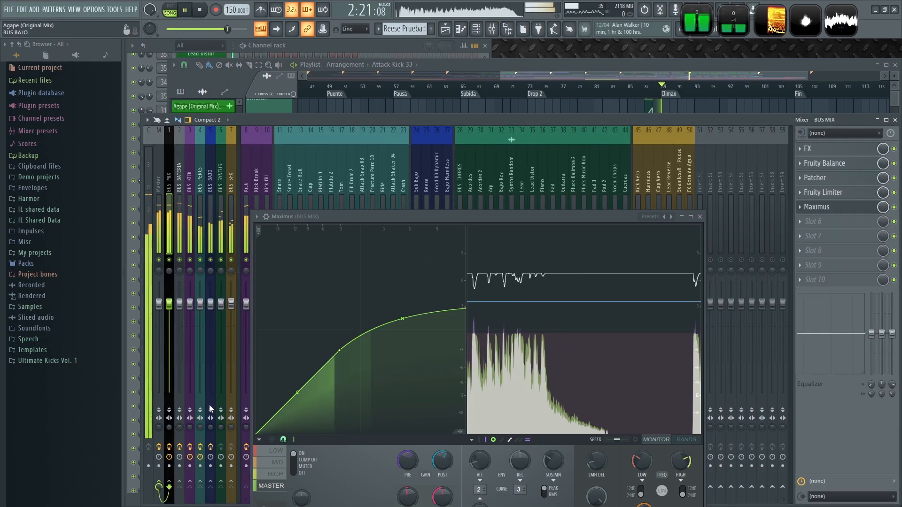
pyautogui.click(169, 447)
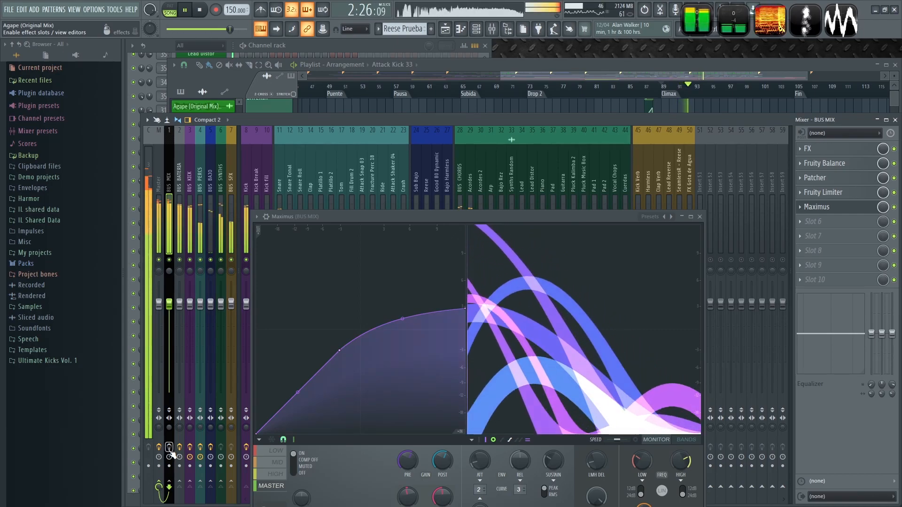
pyautogui.click(169, 447)
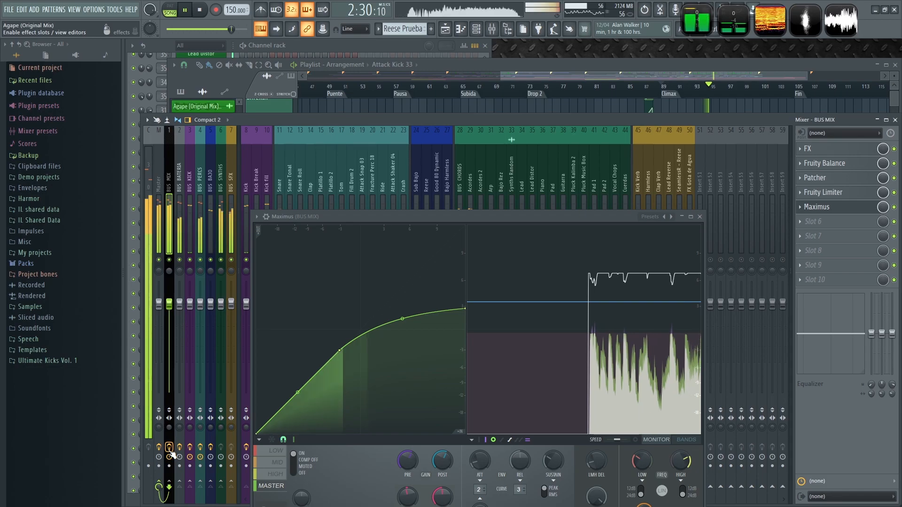
pyautogui.click(170, 449)
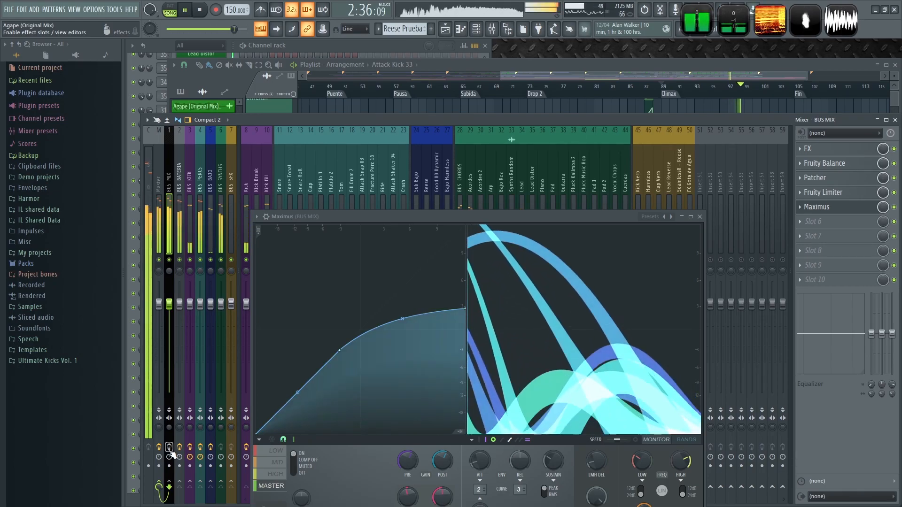
pyautogui.click(169, 449)
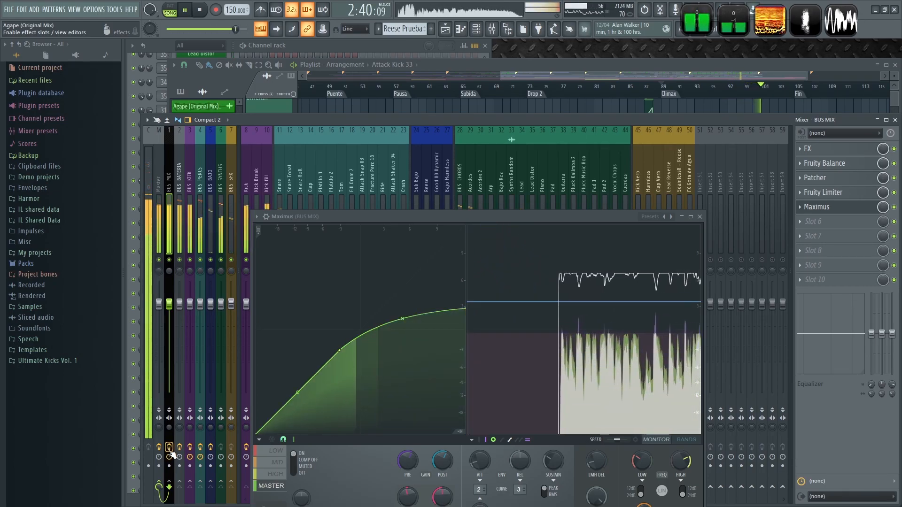
pyautogui.click(169, 448)
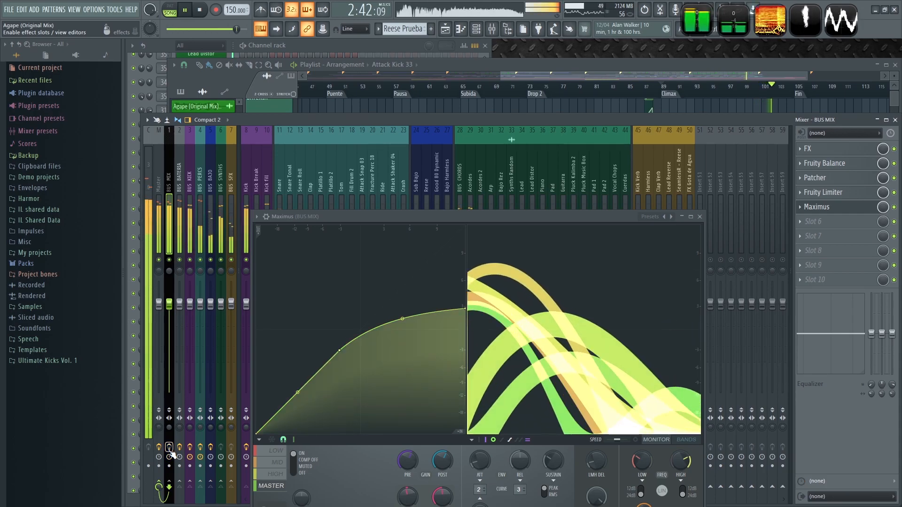
pyautogui.click(169, 449)
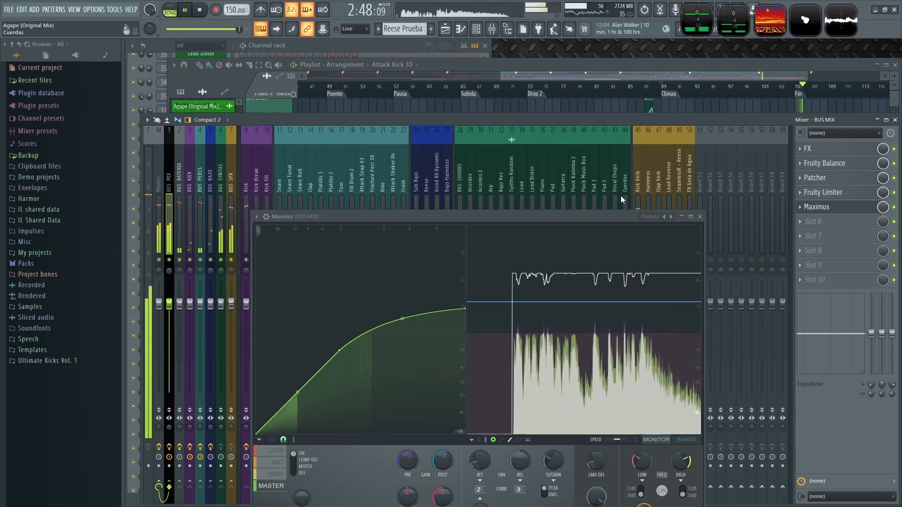
# Stop playback, close Maximus to clear the playlist, and save the project.
pyautogui.press('space')
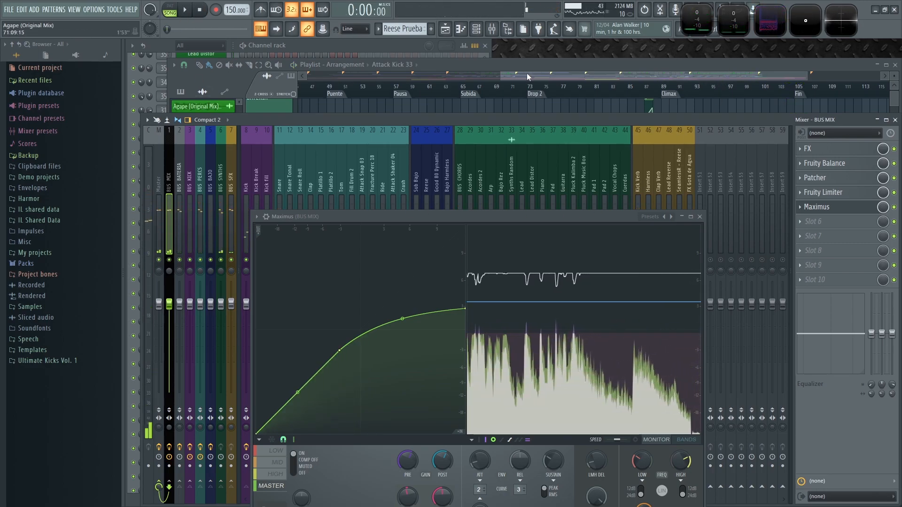
pyautogui.click(535, 62)
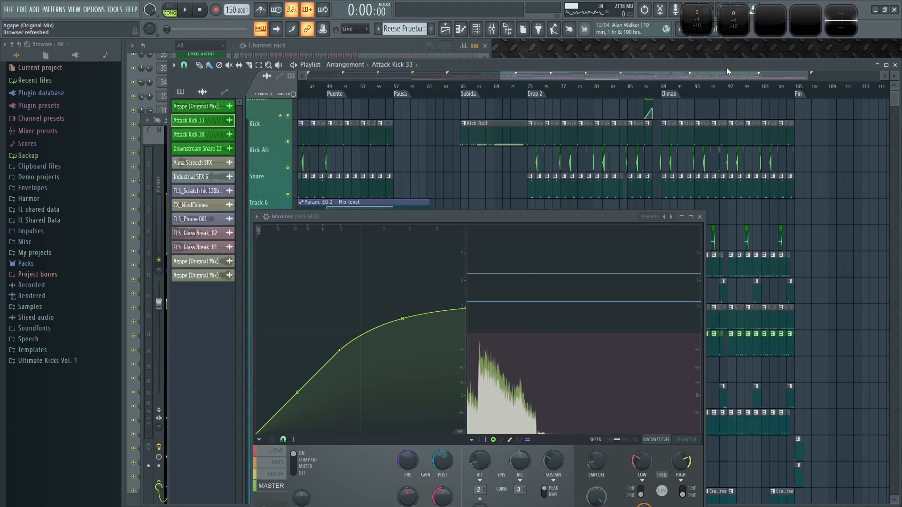
pyautogui.click(700, 217)
pyautogui.click(779, 65)
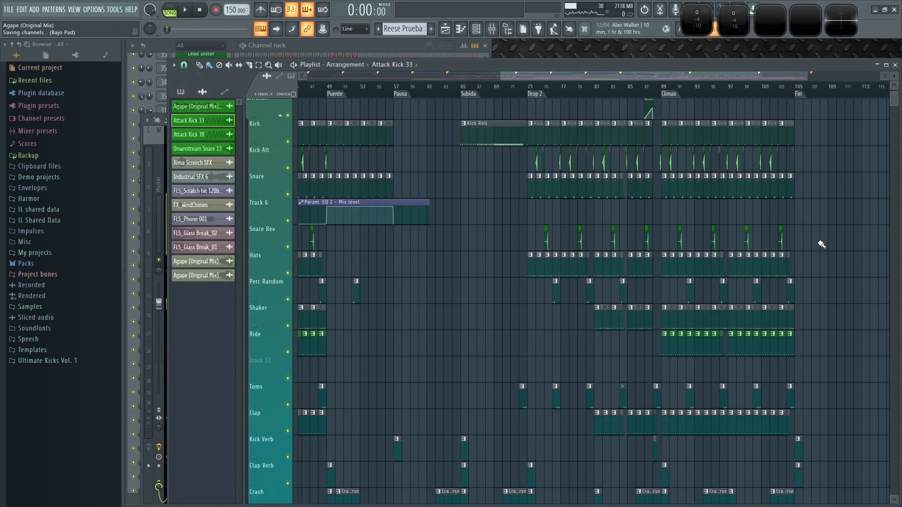